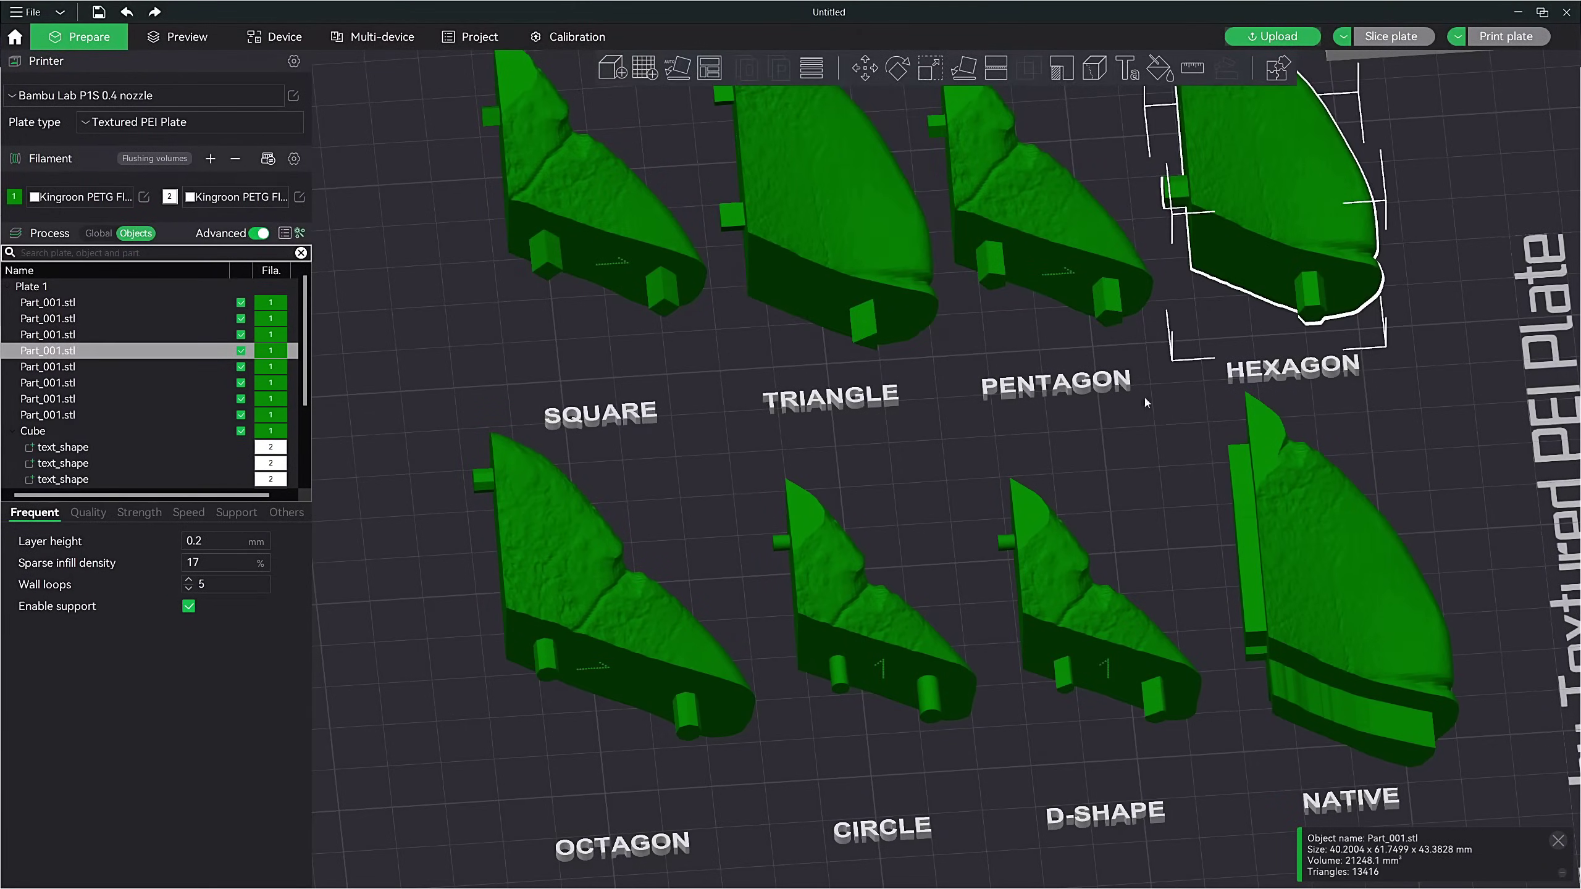
Step: Step through the Bambu Studio parts list, nudge the bone part toward the second plate, and inspect the skull
key(Down)
key(Down)
key(Down)
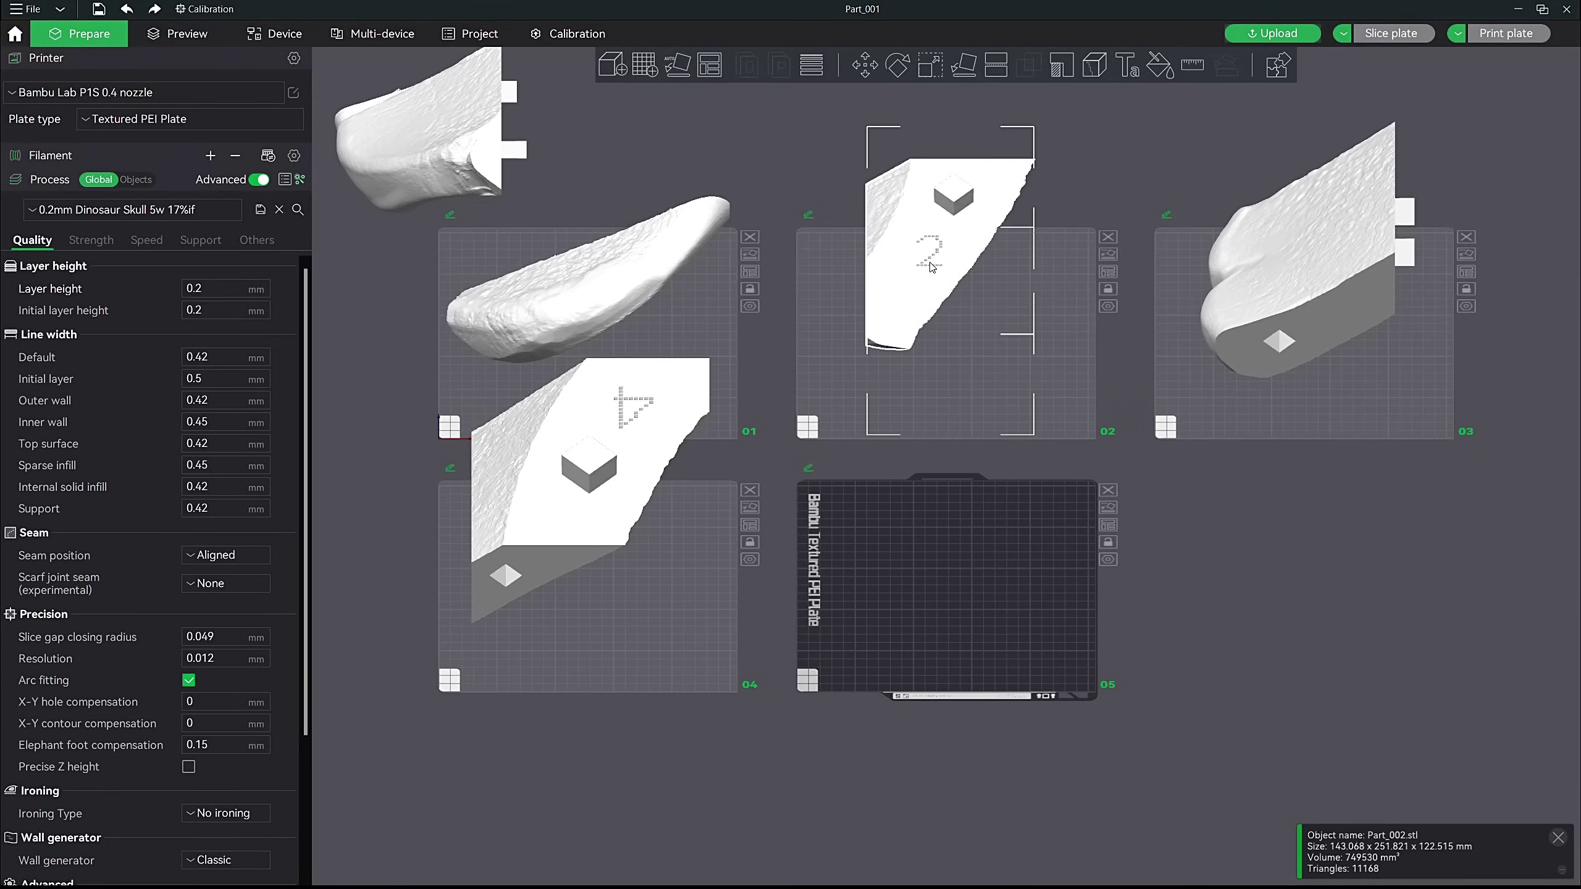
drag(623, 262, 714, 200)
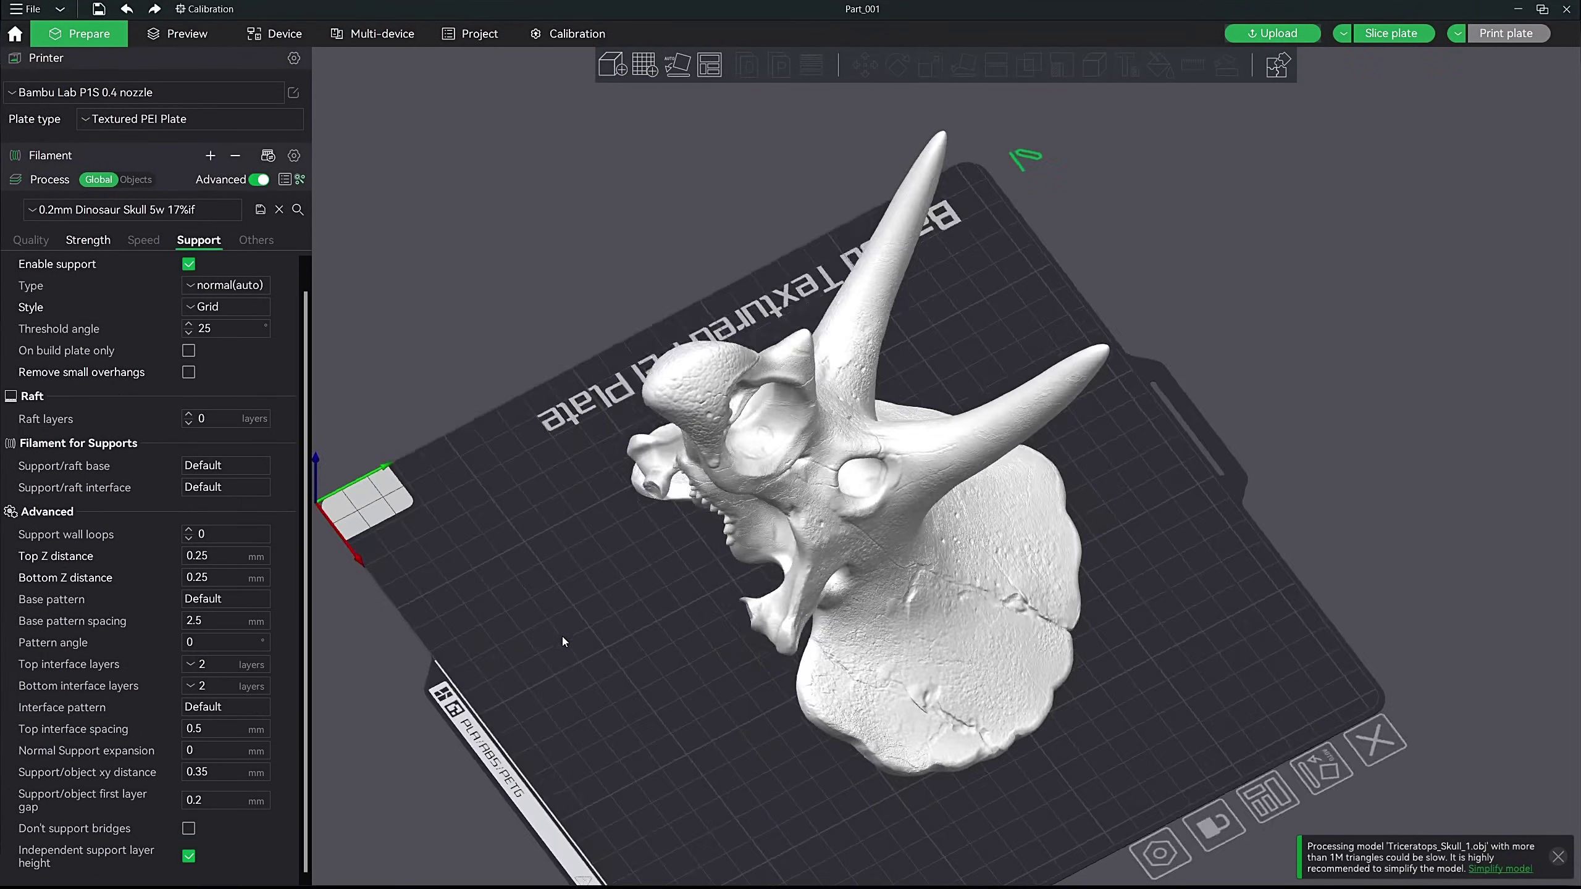
drag(562, 642, 670, 621)
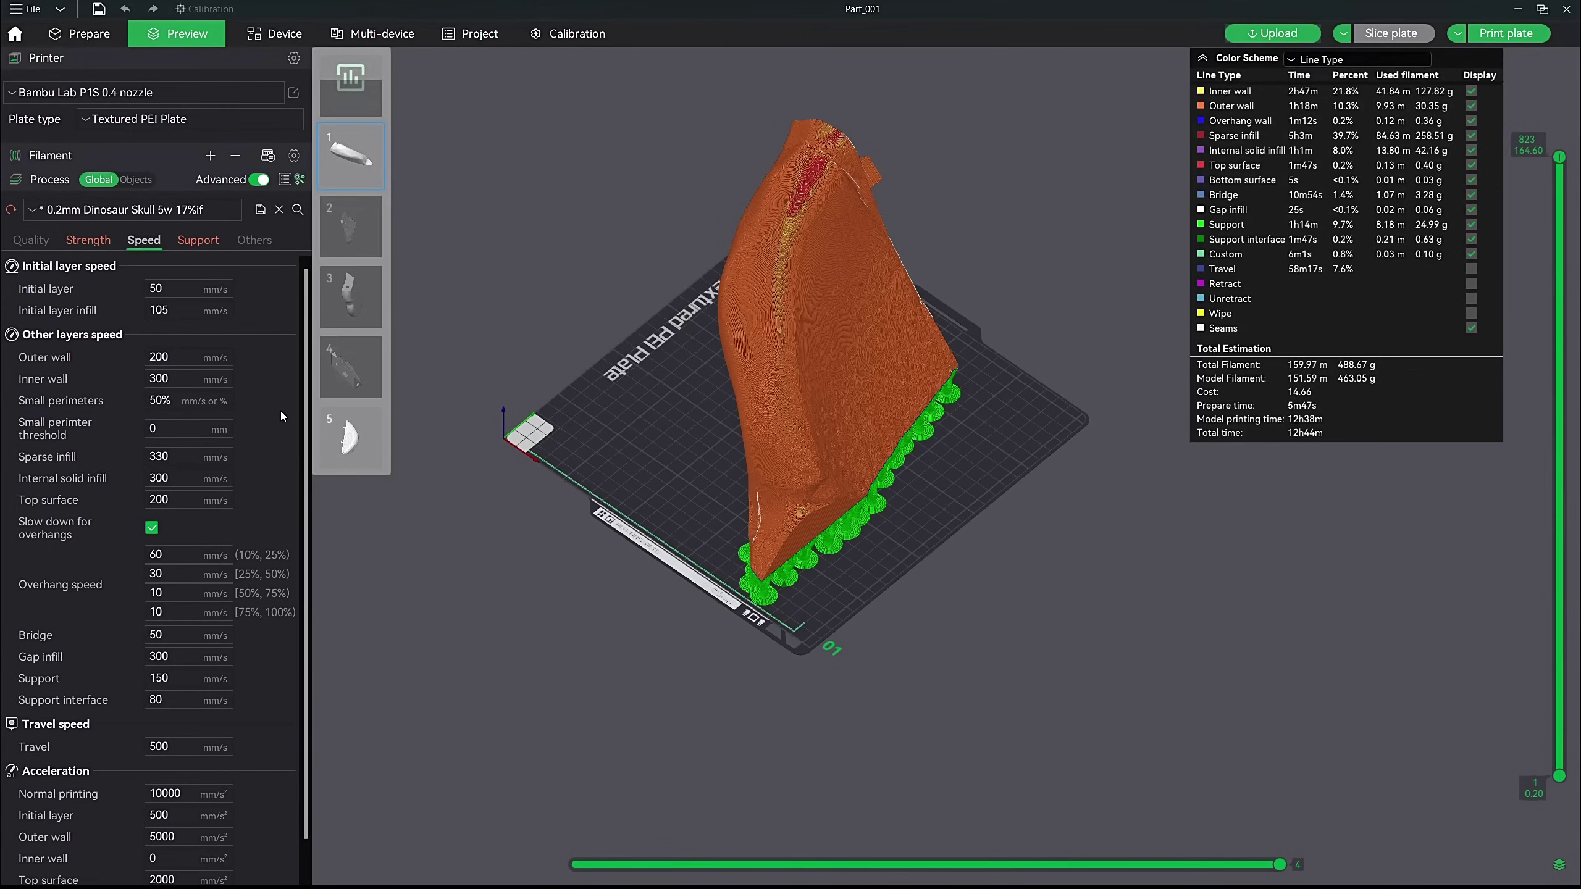
scroll(274, 429, down, 1)
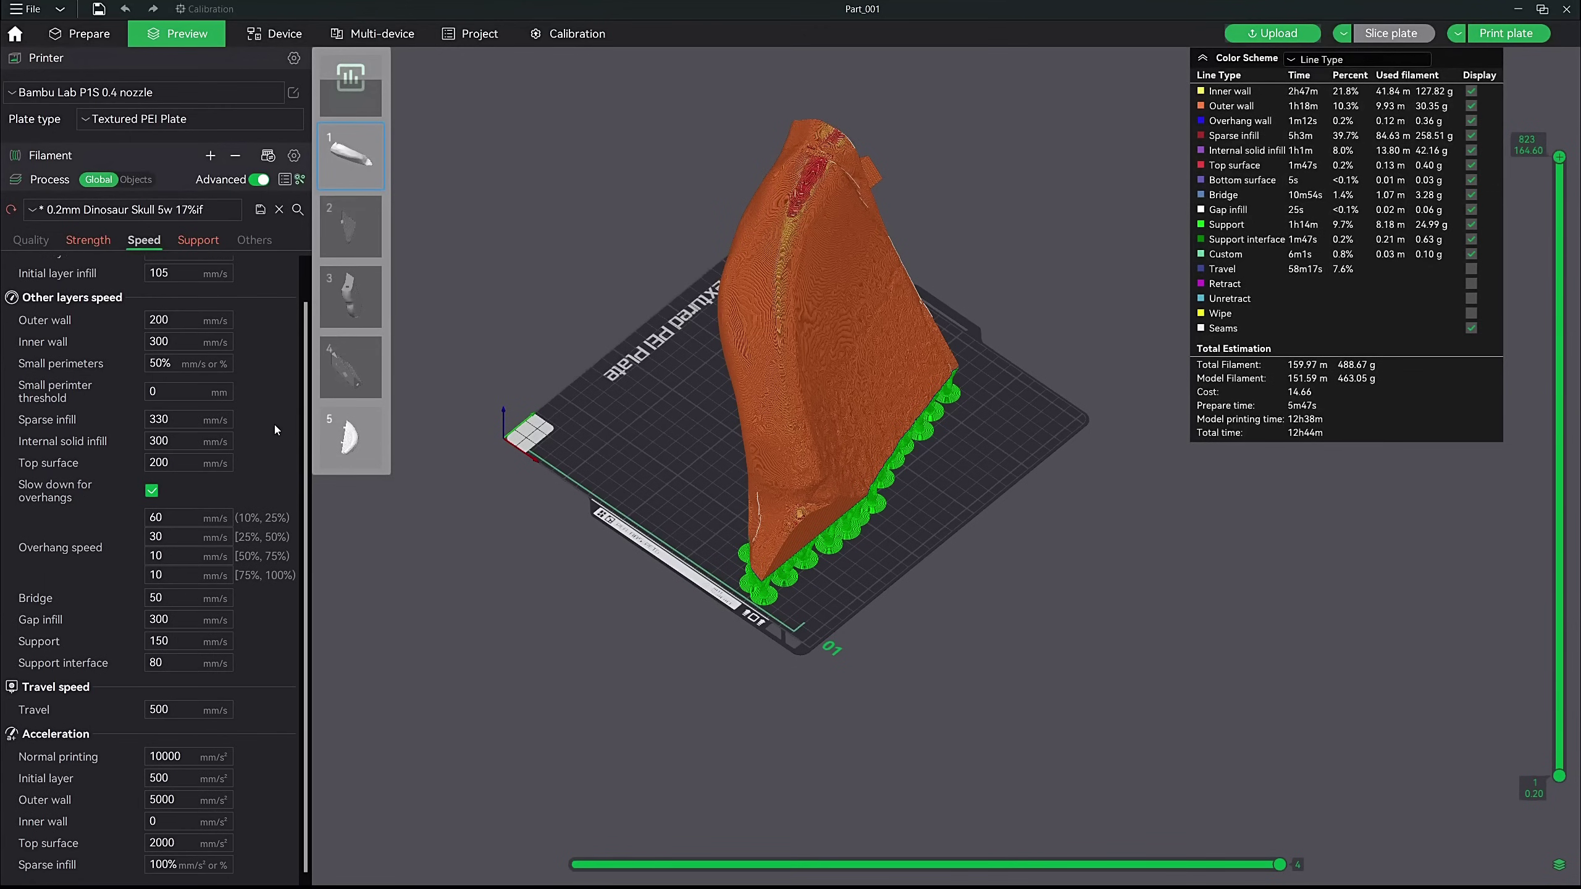
scroll(275, 430, up, 1)
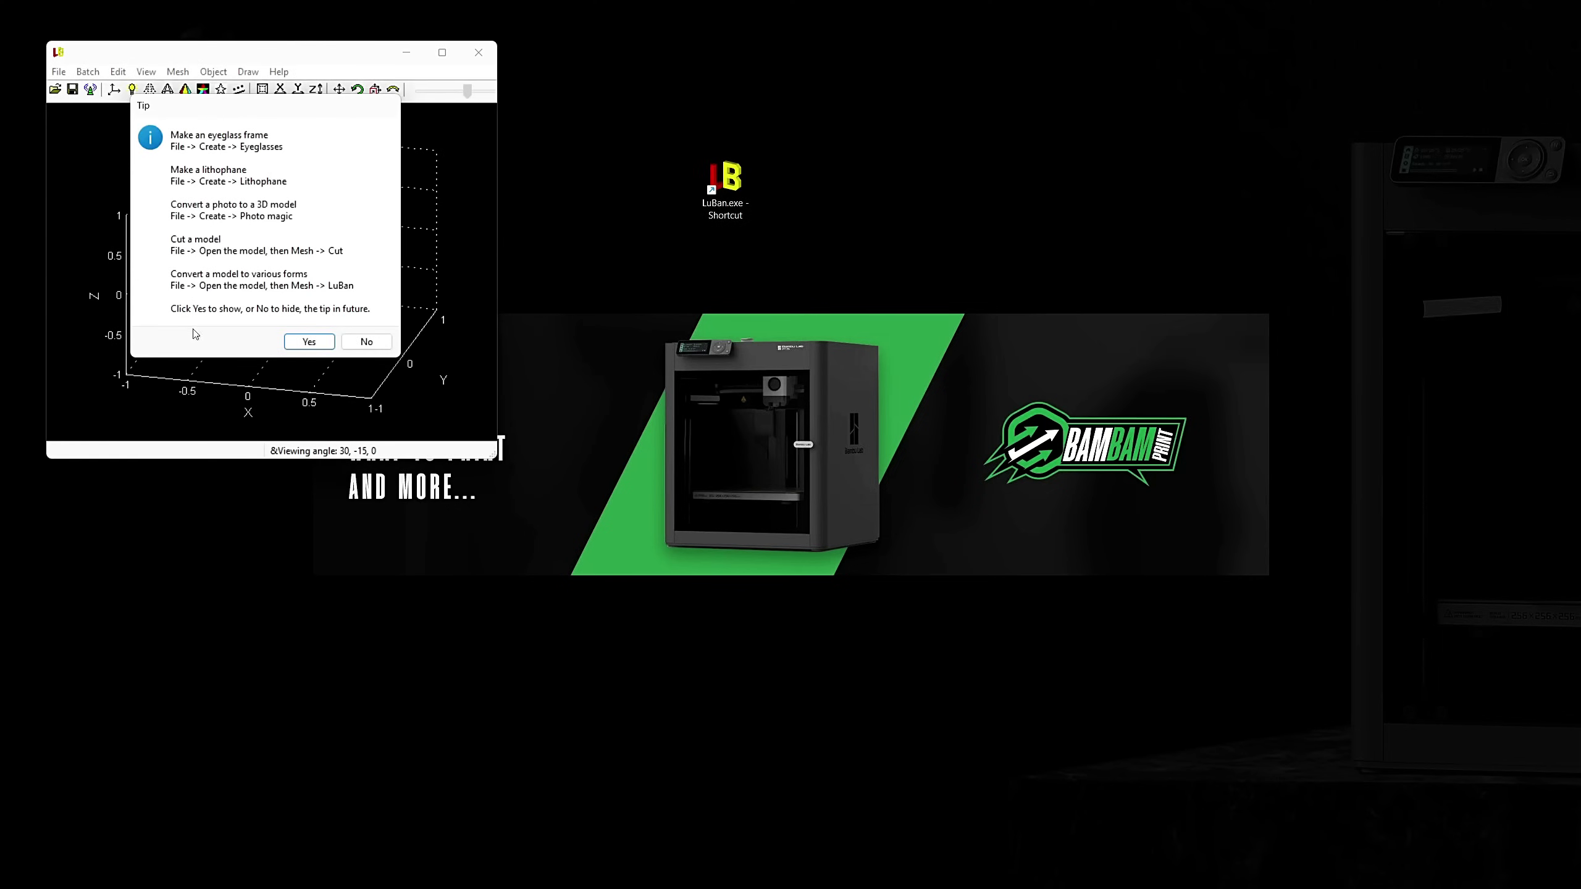
Step: Close LuBan's startup tip and the About box to reveal the empty 3D workspace
click(309, 343)
click(443, 52)
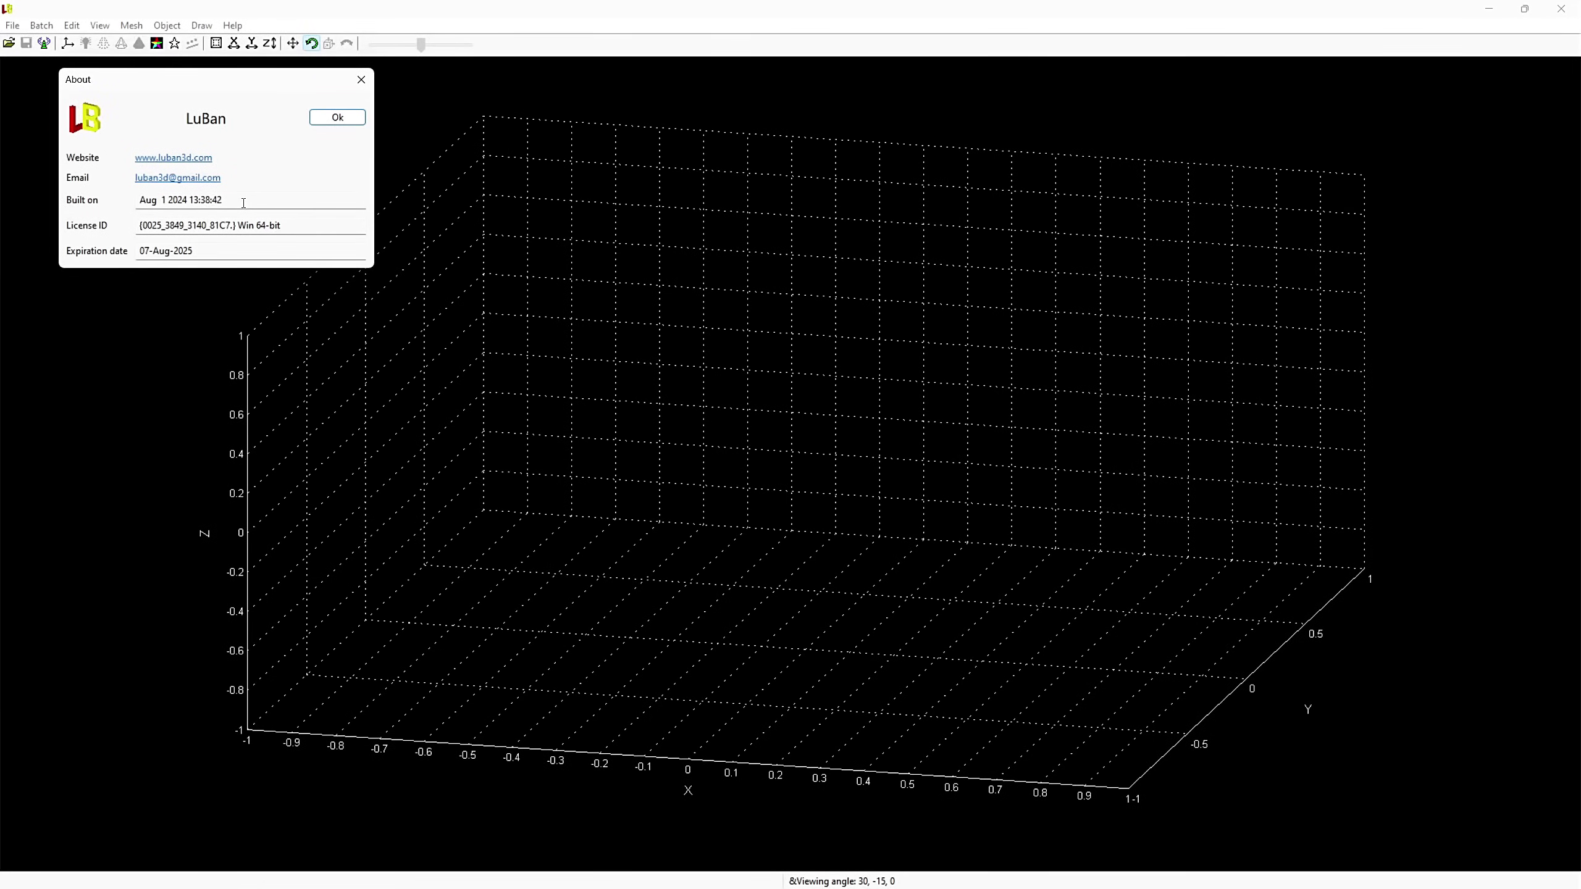
click(318, 119)
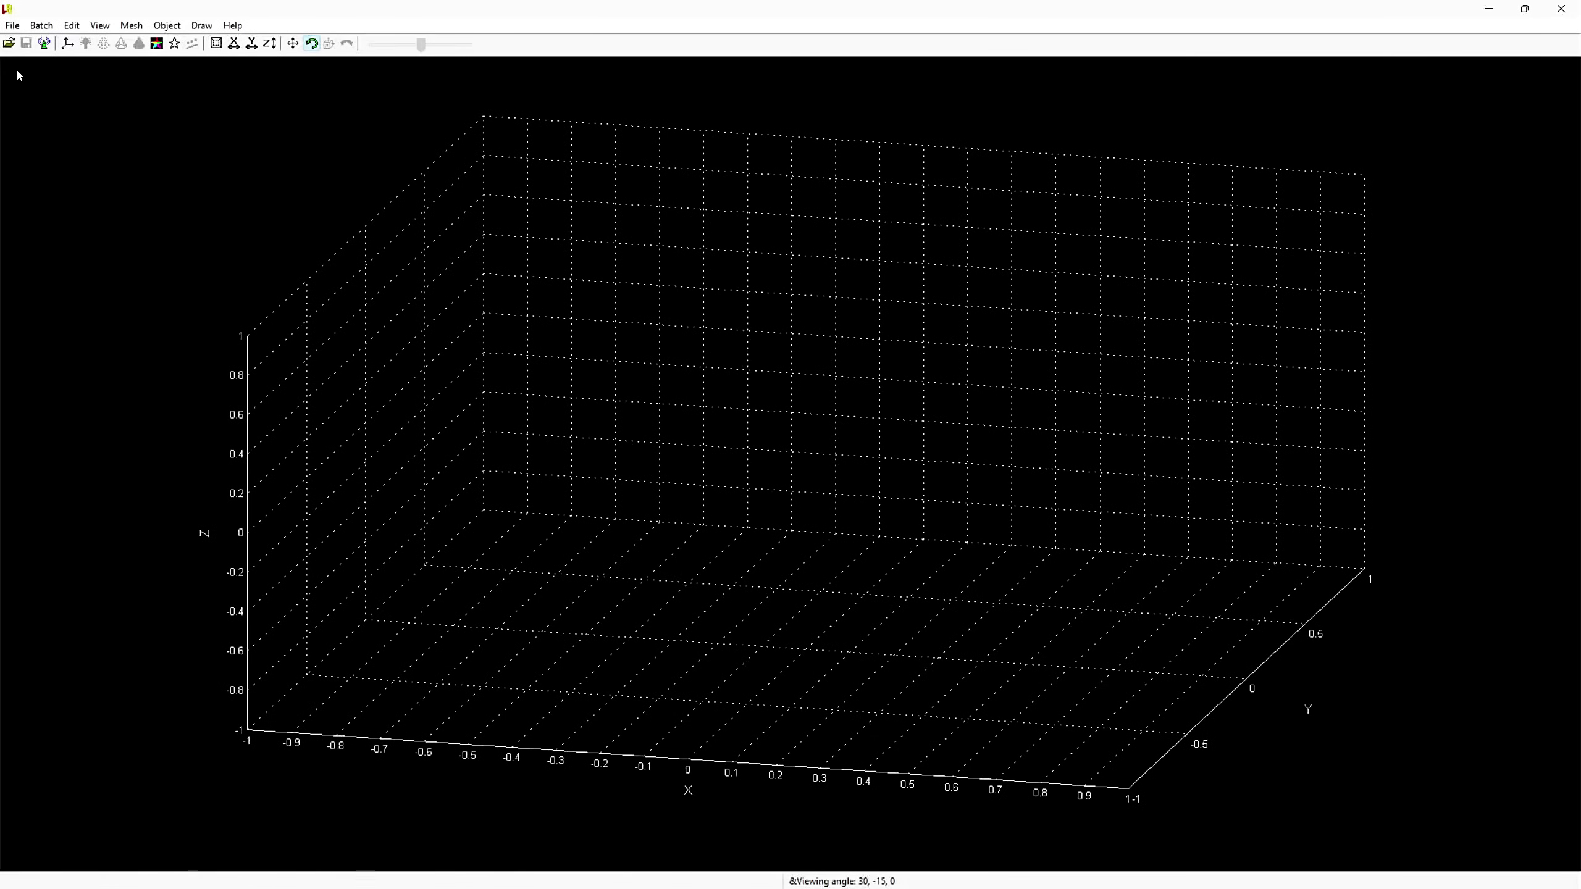
Step: Open Triceratops_Skull_1.obj from the File menu into LuBan
click(12, 25)
click(220, 169)
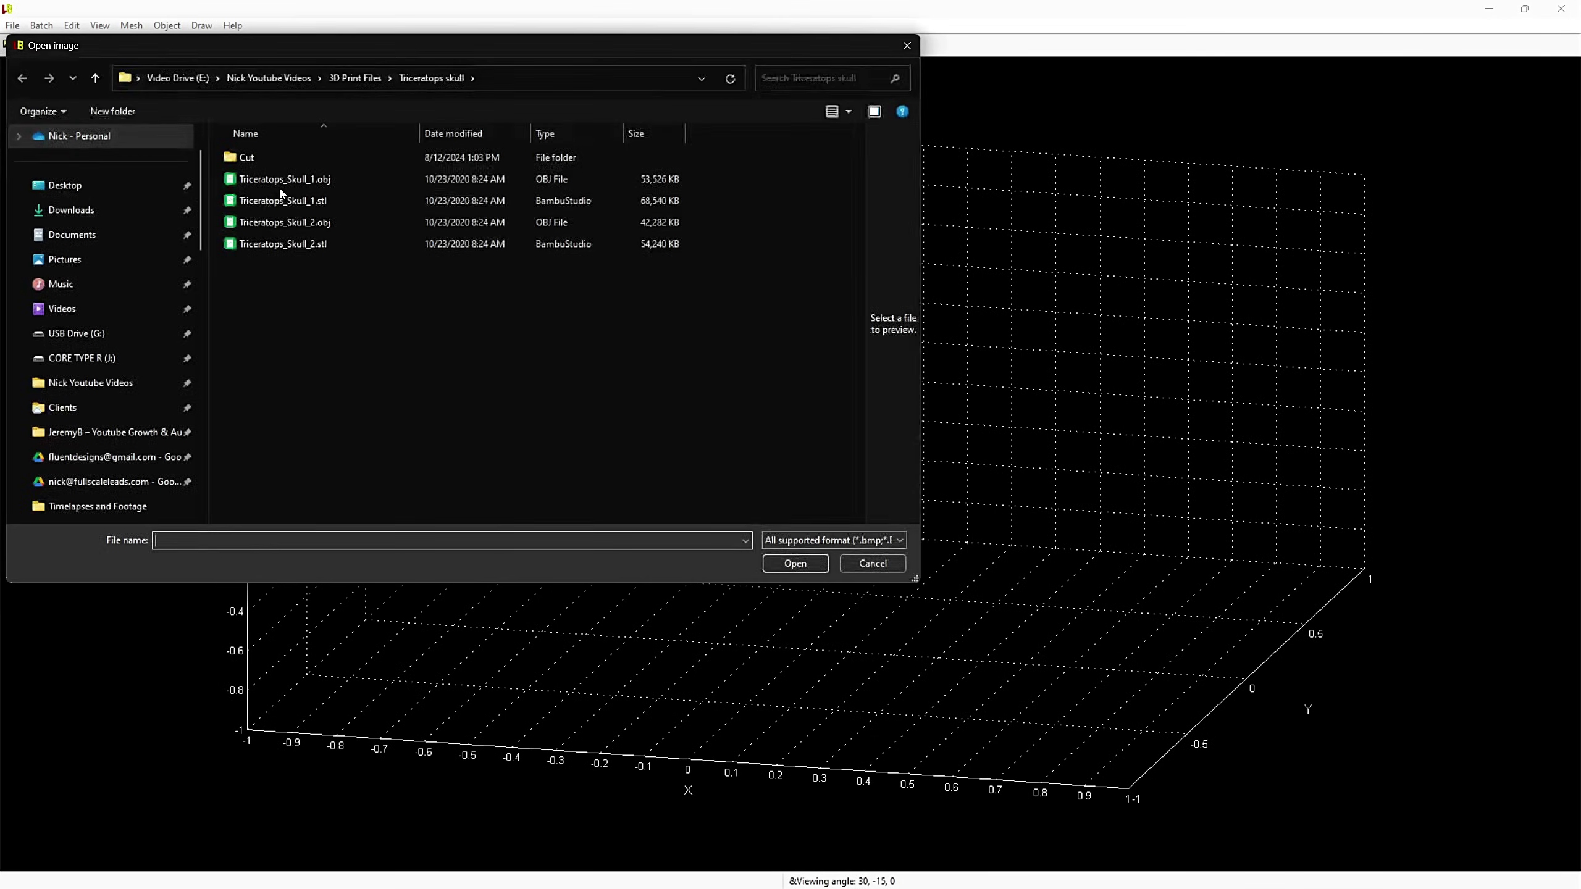
click(282, 186)
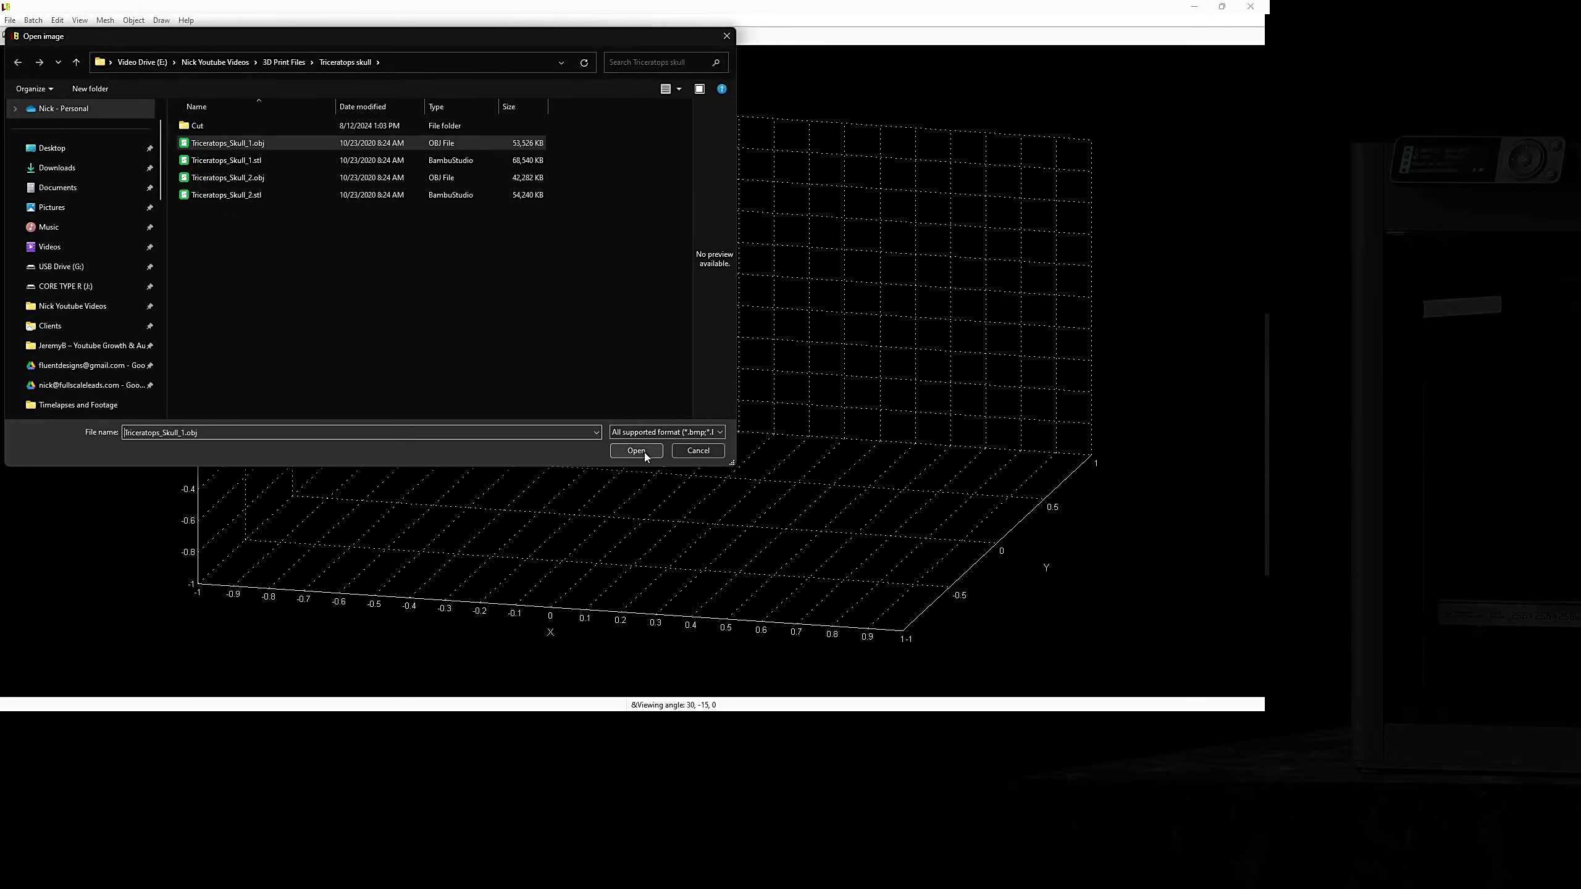
click(641, 451)
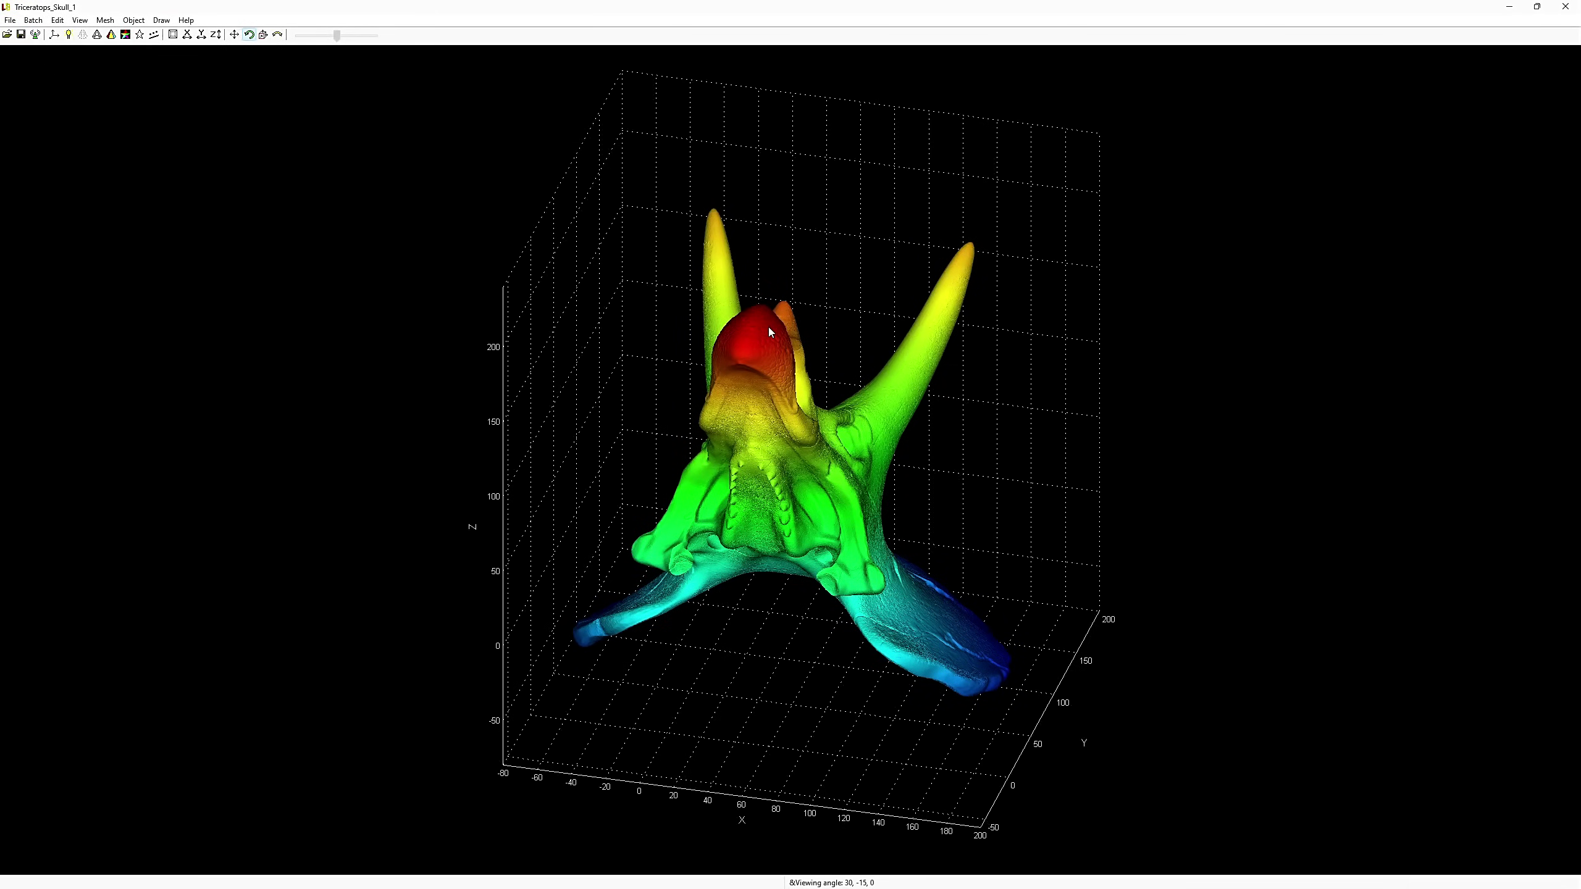
mouse_move(1005, 489)
mouse_down()
mouse_move(954, 464)
mouse_move(946, 493)
mouse_move(1019, 484)
mouse_move(1007, 479)
mouse_up()
scroll(1007, 480, down, 2)
scroll(1006, 479, up, 4)
scroll(1007, 480, down, 1)
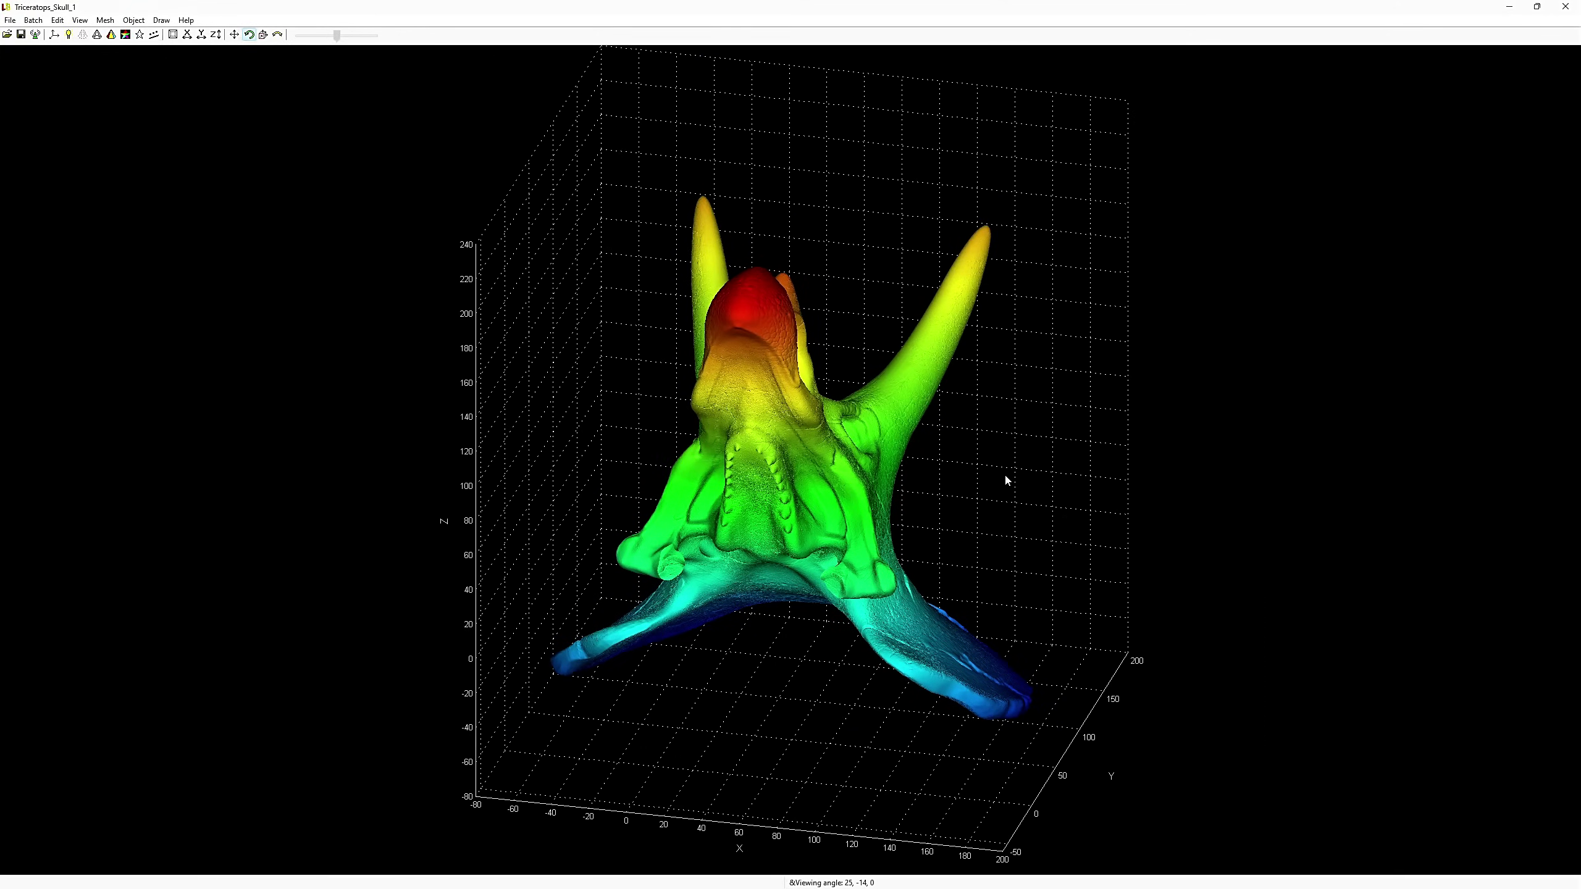
mouse_move(1006, 476)
mouse_down()
mouse_move(1034, 484)
mouse_move(1002, 479)
mouse_up()
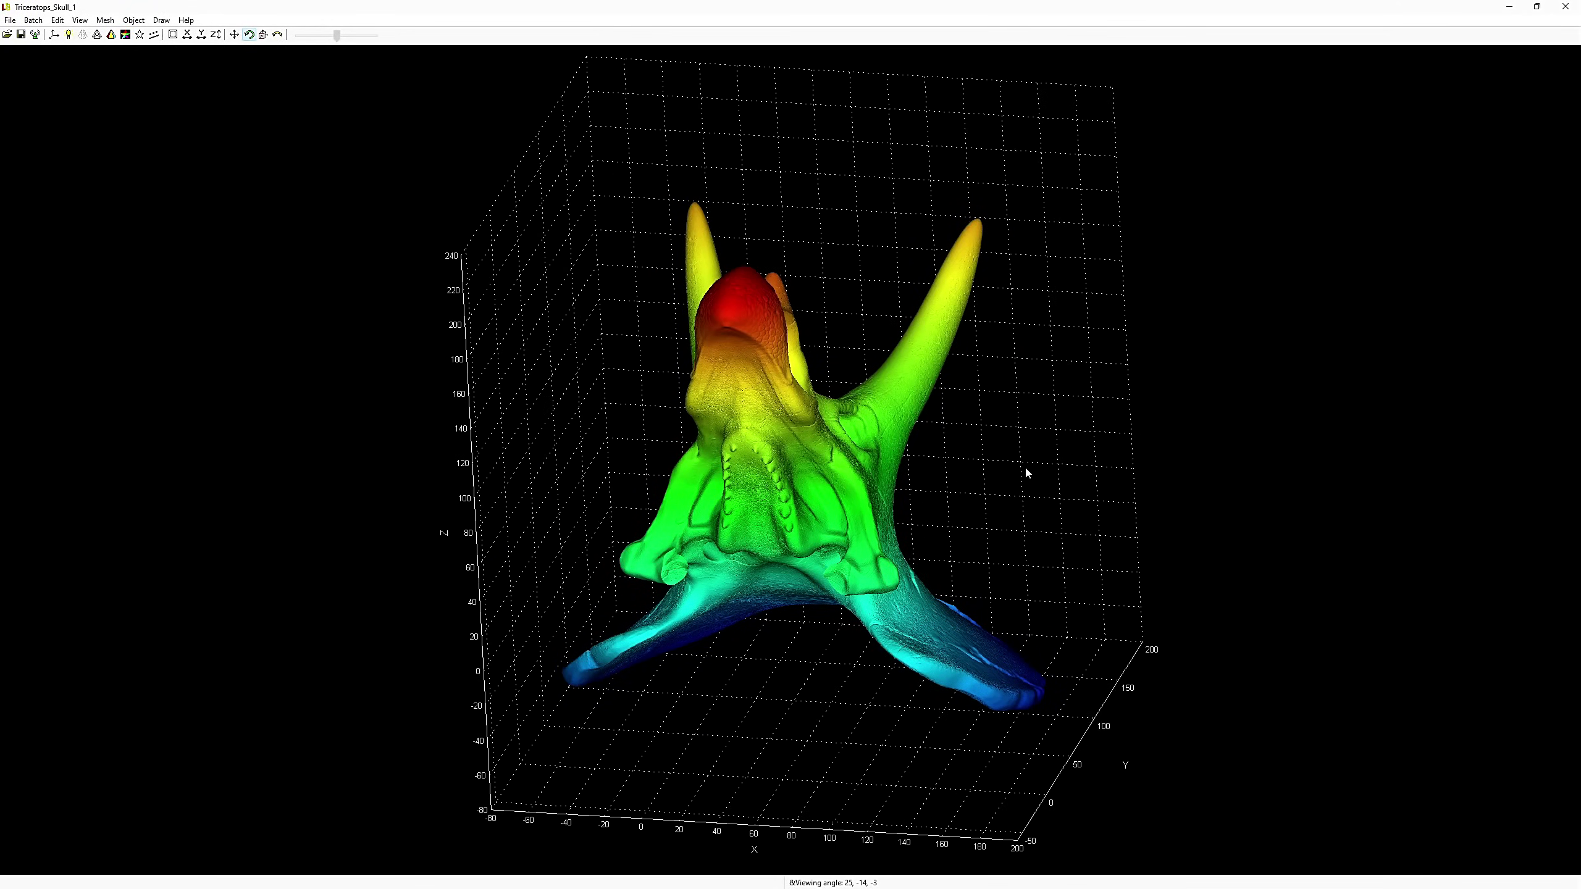
middle_drag(1027, 473, 968, 490)
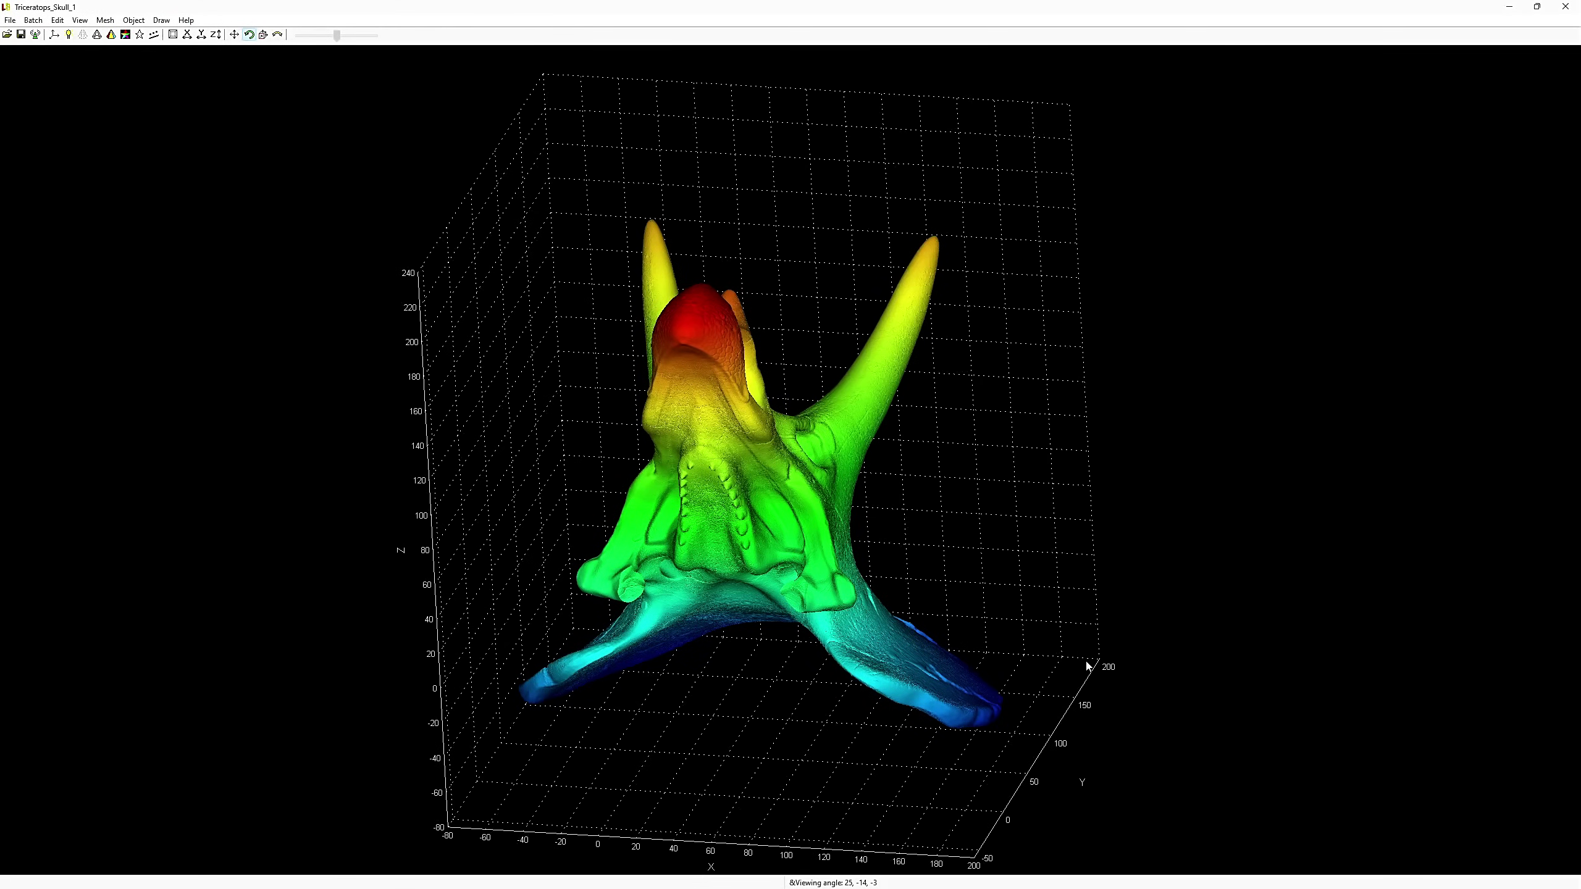
middle_drag(1123, 636, 1124, 621)
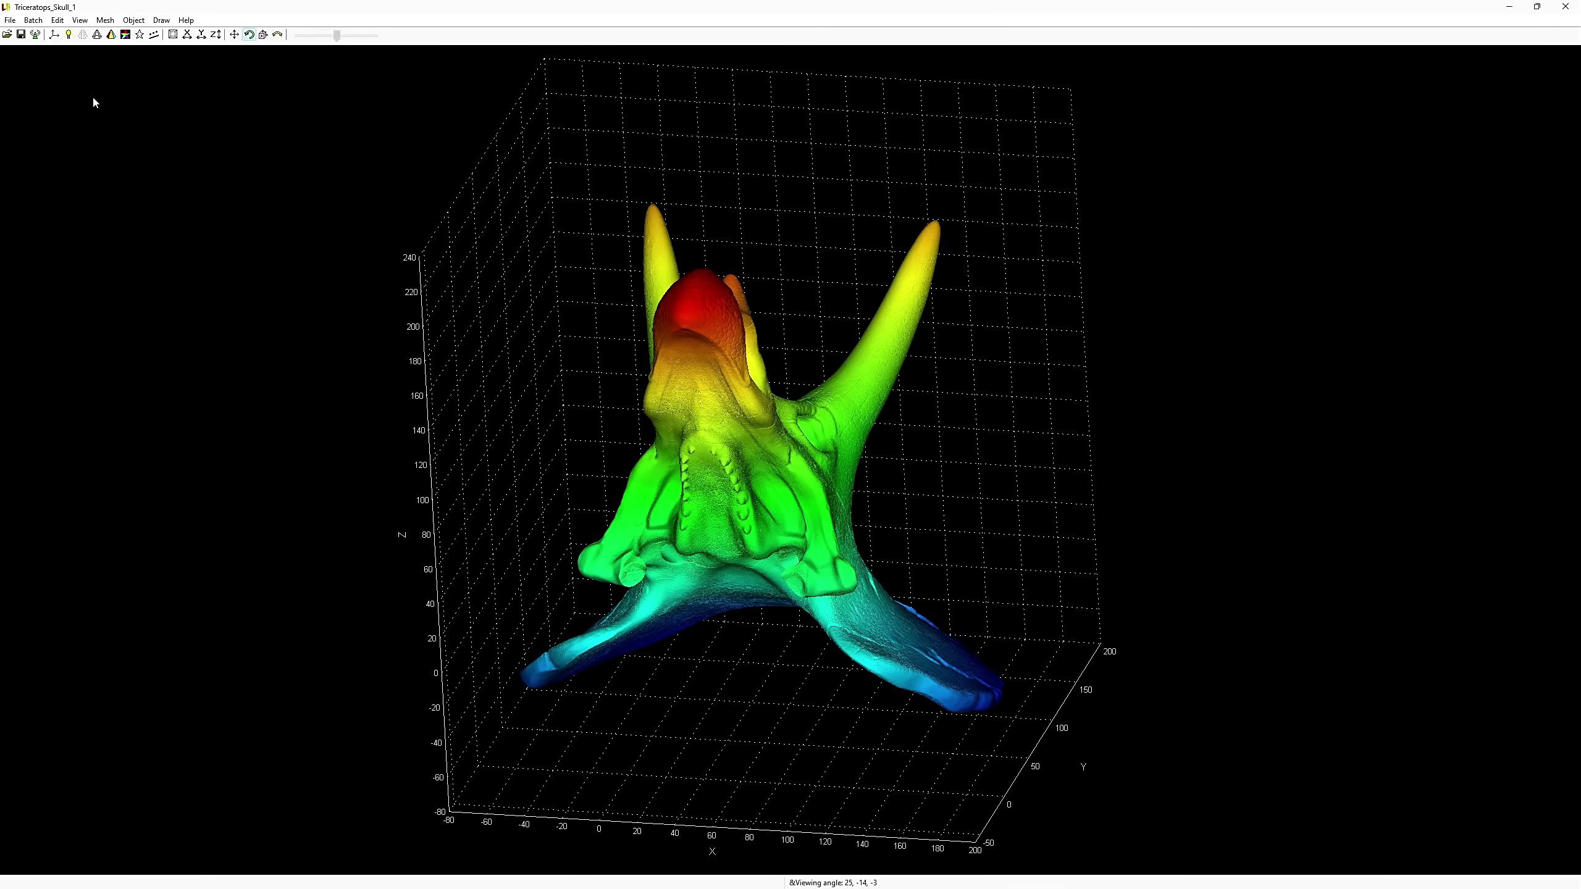
Step: Start the Mesh > Cut tool with mm units, dismissing the text-box tip
scroll(93, 103, down, 2)
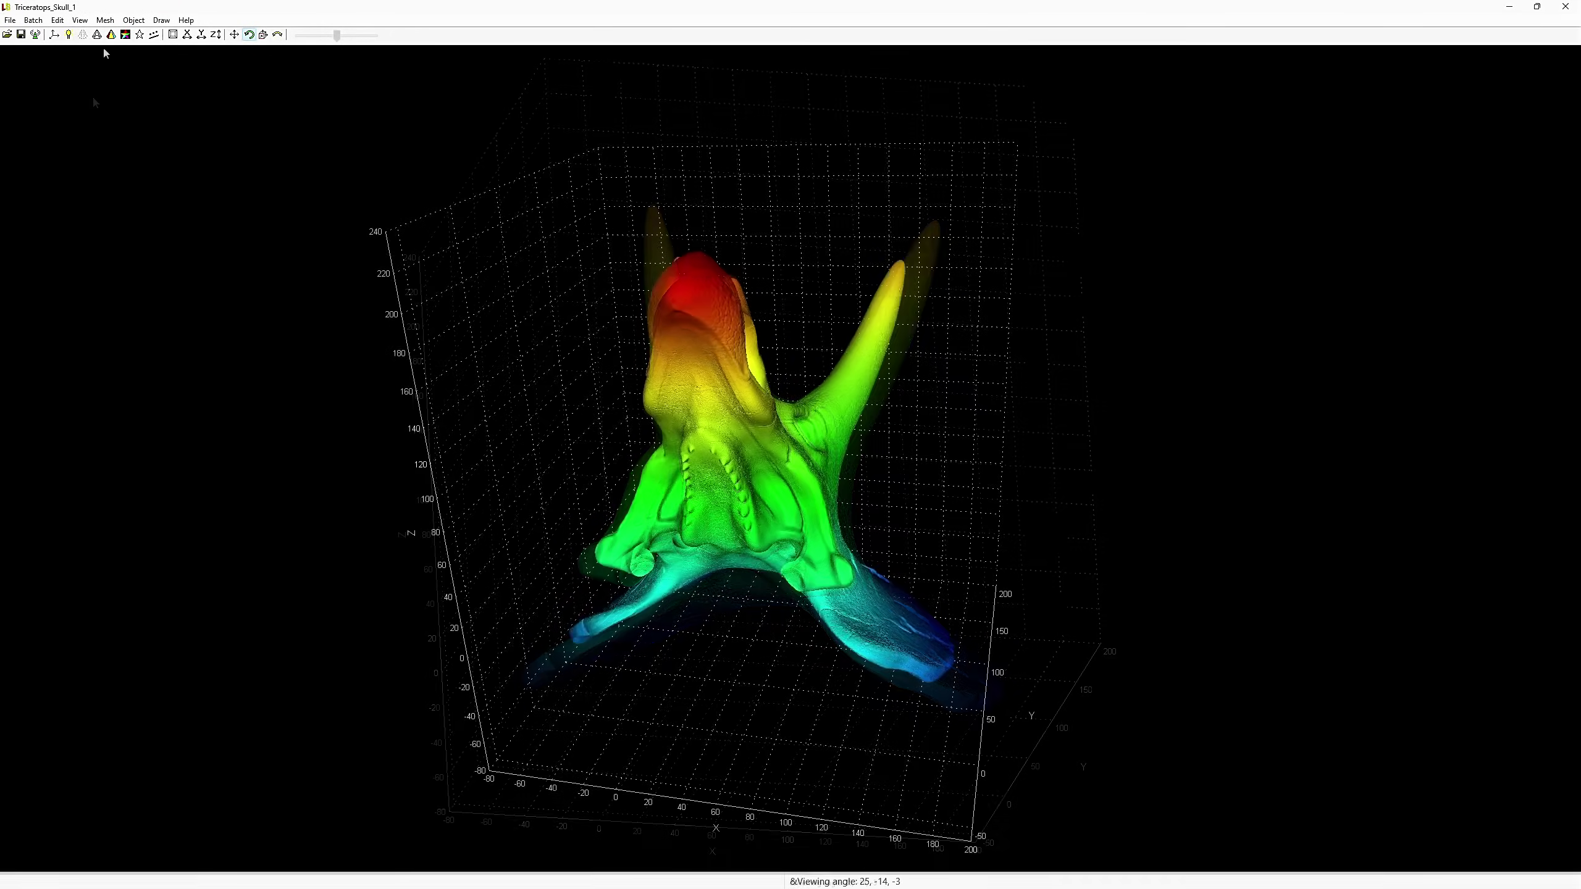
click(105, 20)
click(133, 36)
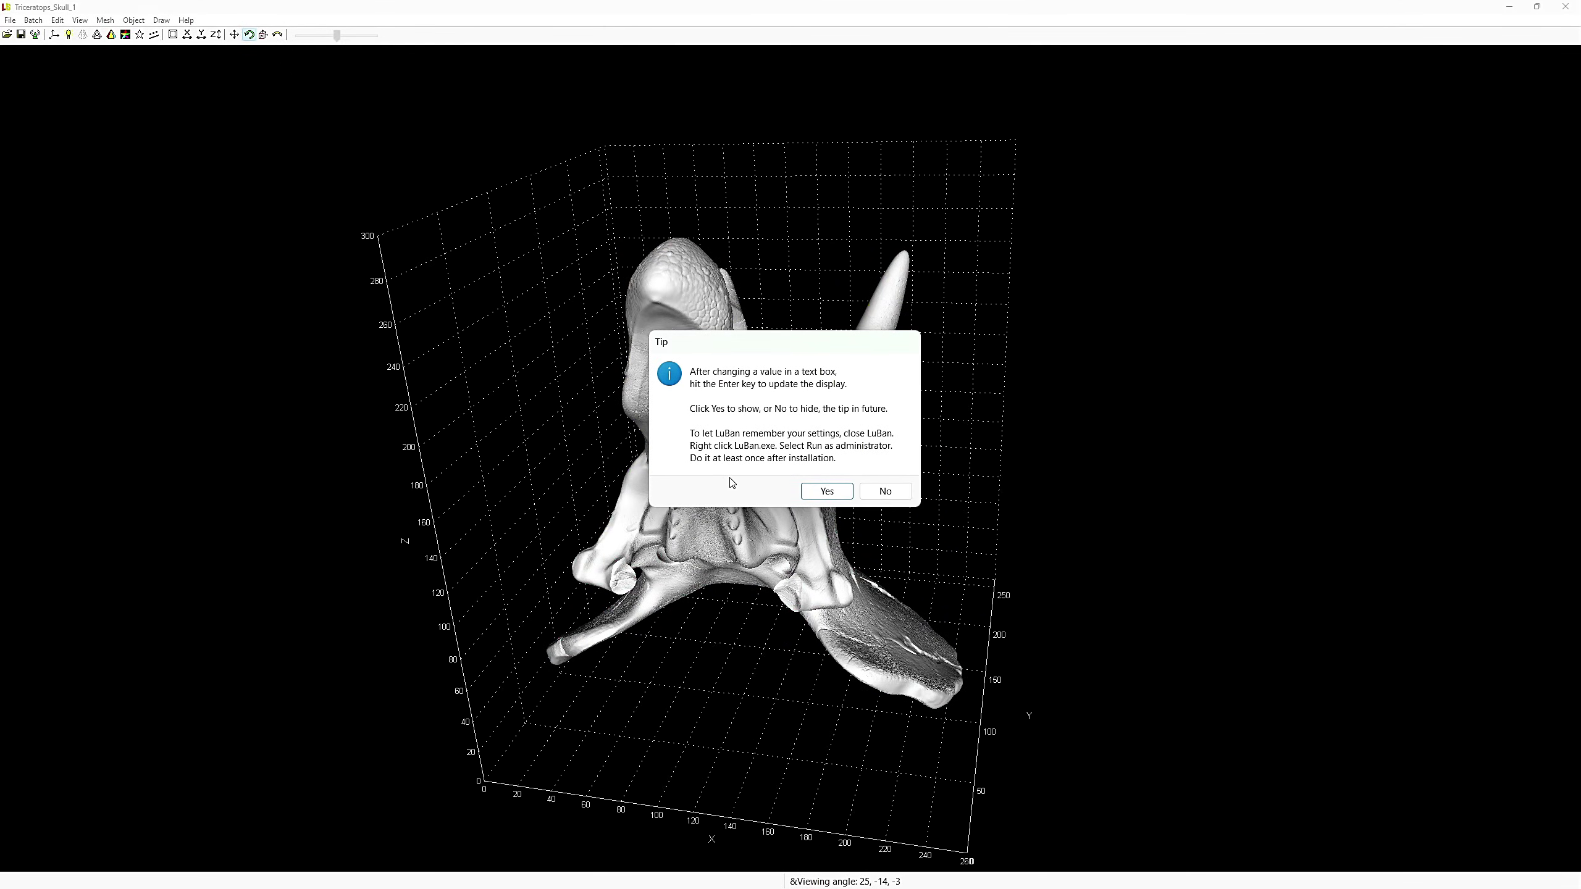
click(826, 491)
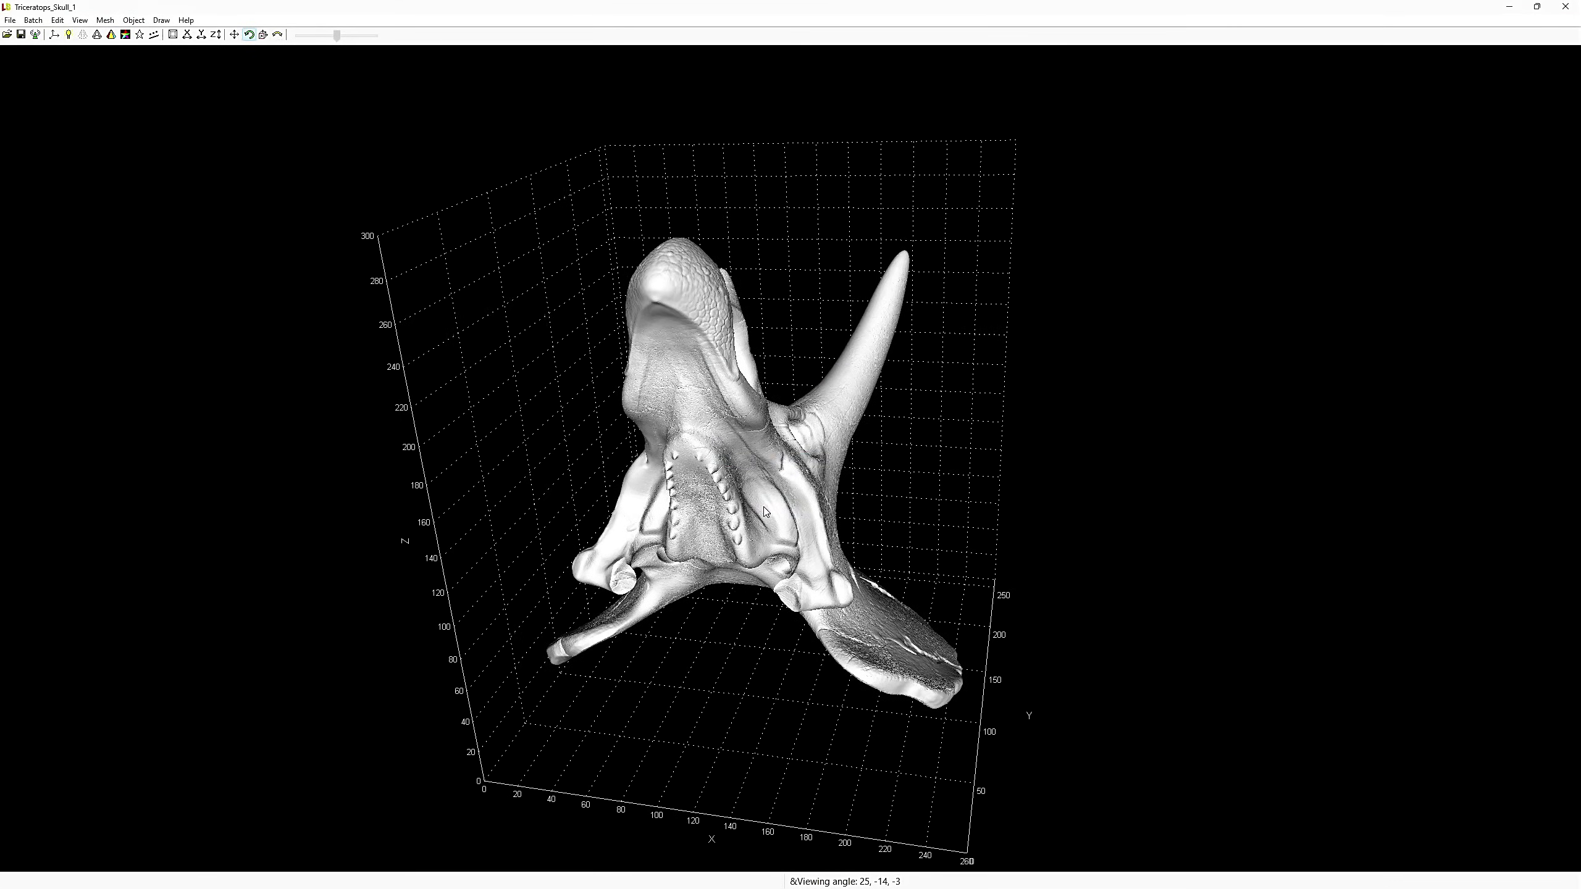
click(757, 507)
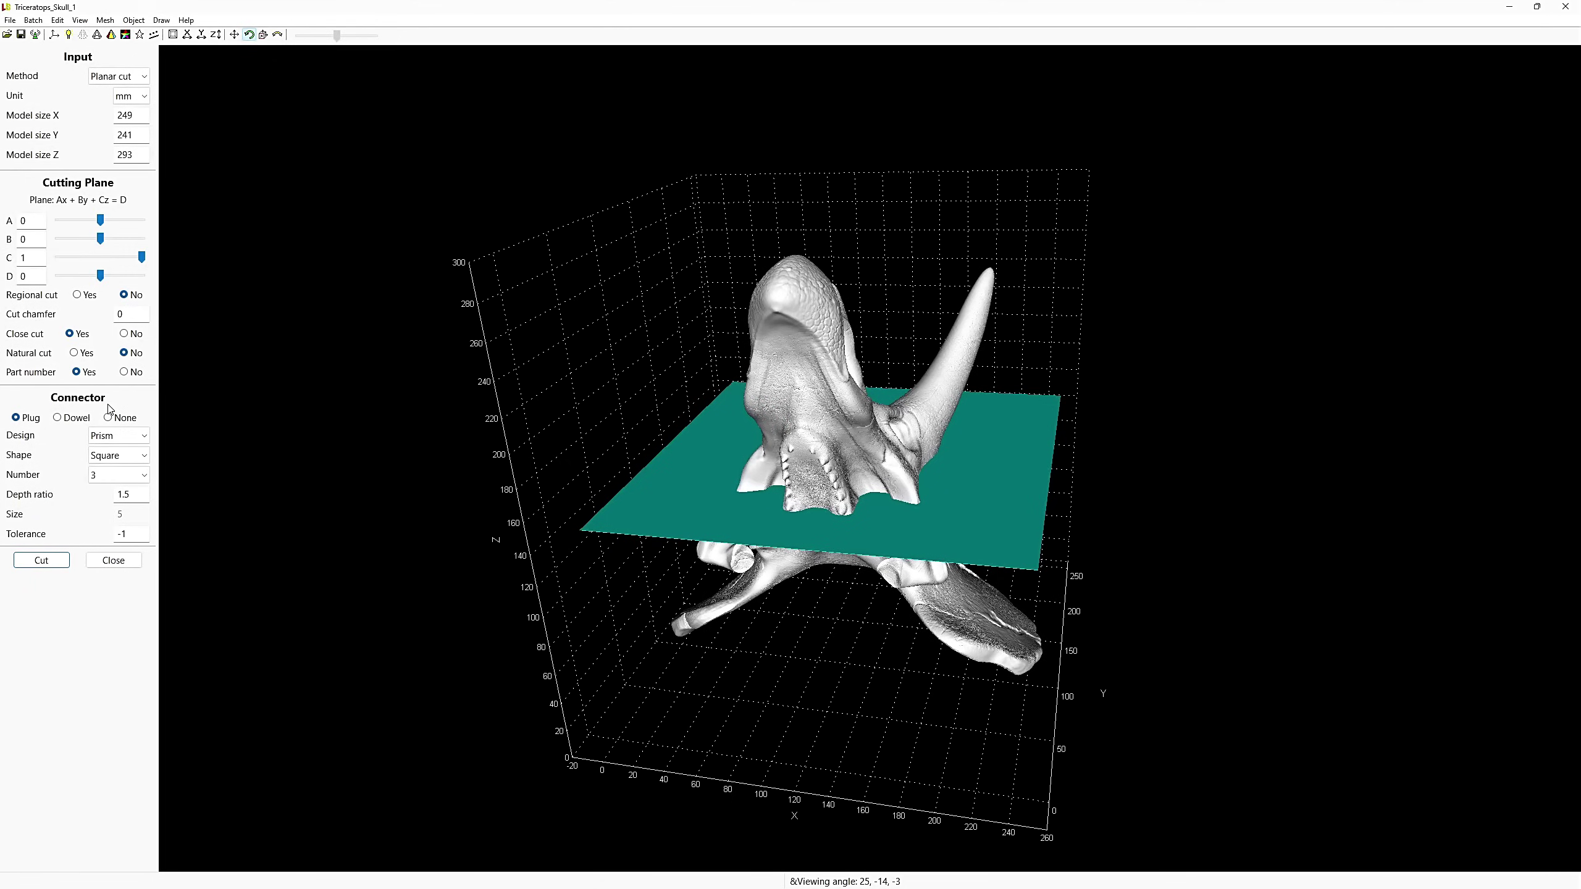
Step: Switch the cut method to Modular cut and inspect the 256 × 256 × 256 mm printer volume
click(133, 78)
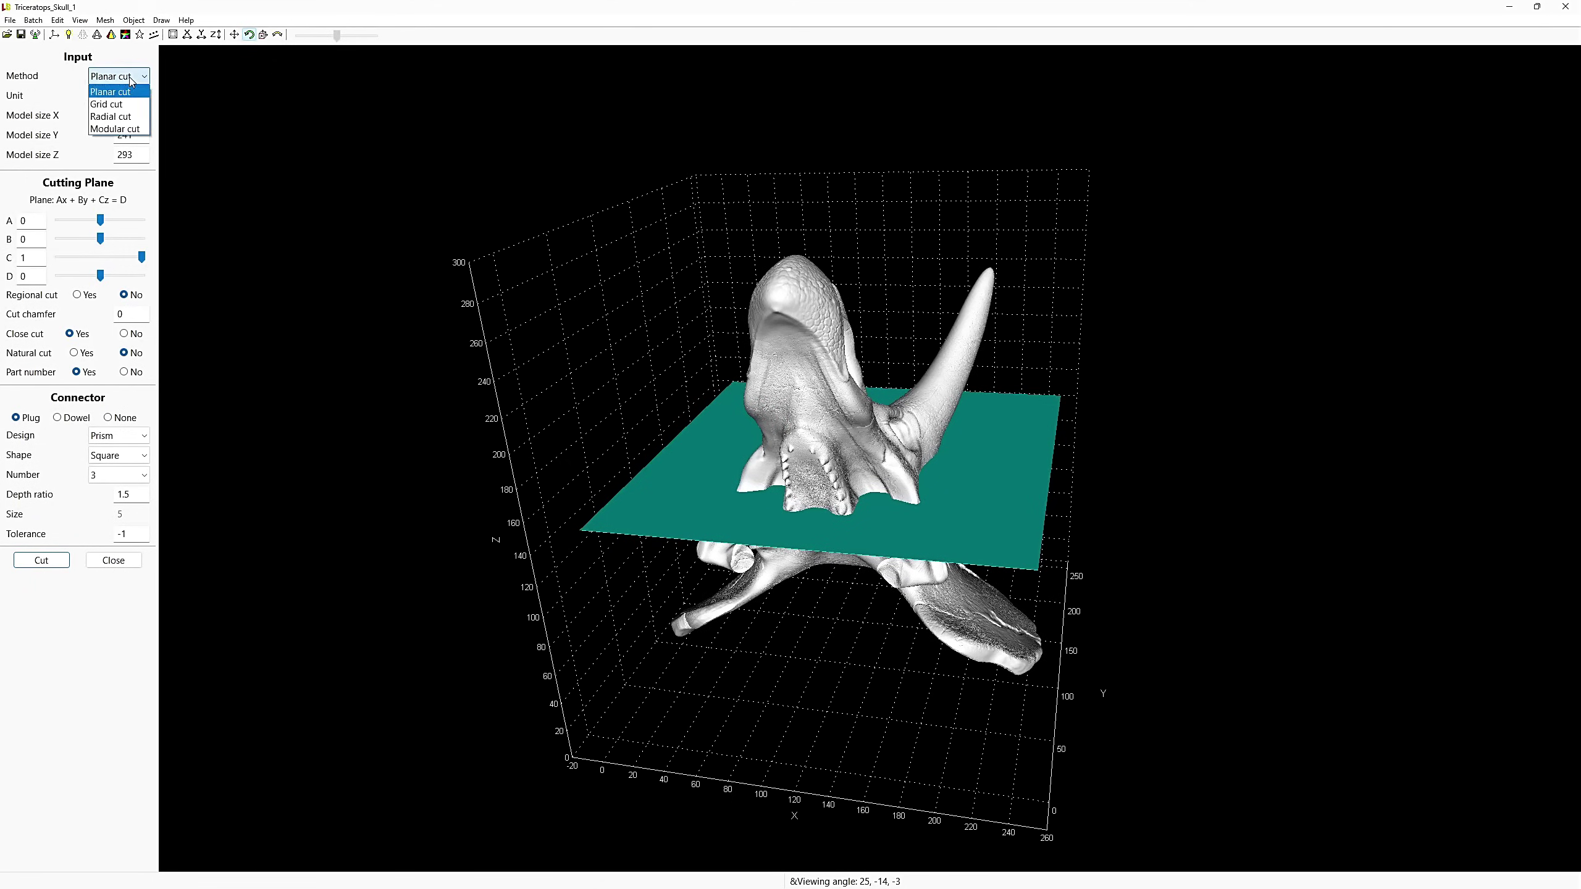
click(127, 129)
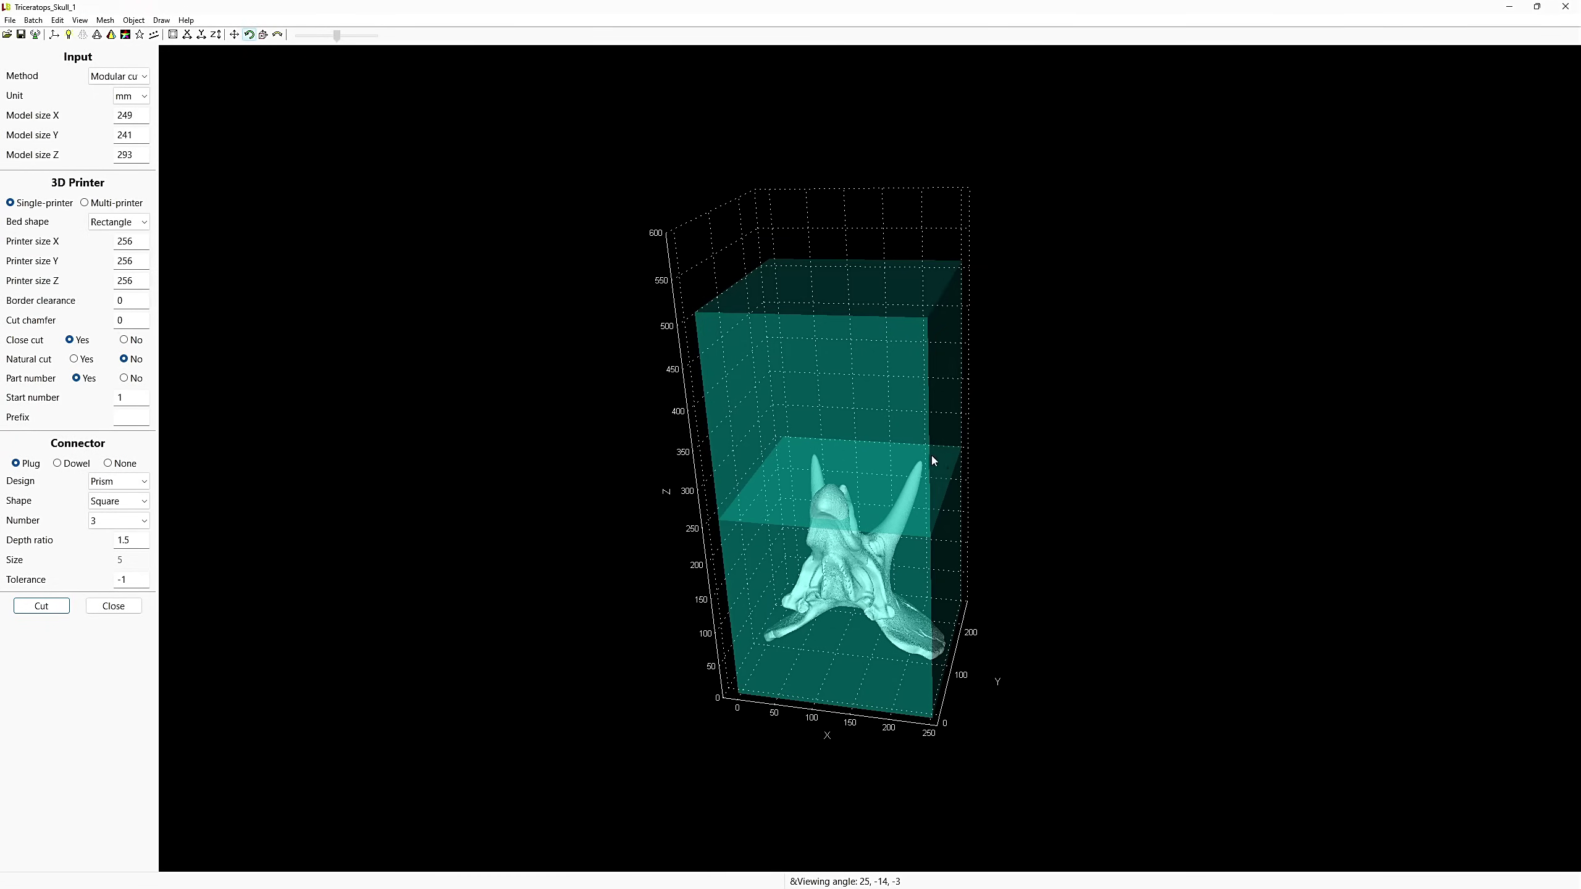
drag(940, 459, 932, 511)
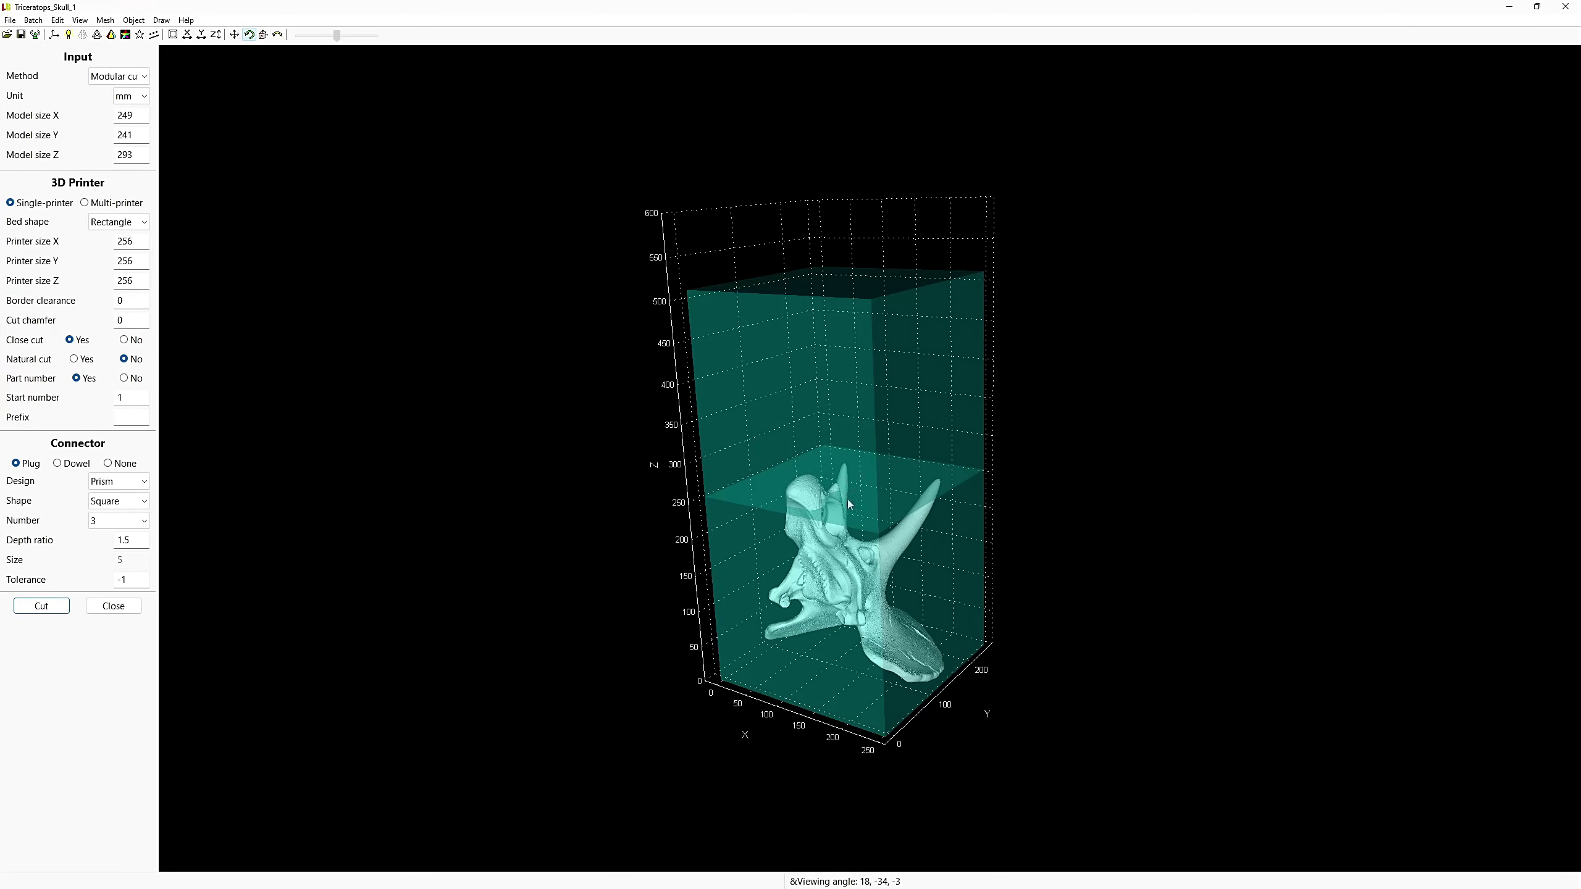
drag(874, 512, 990, 537)
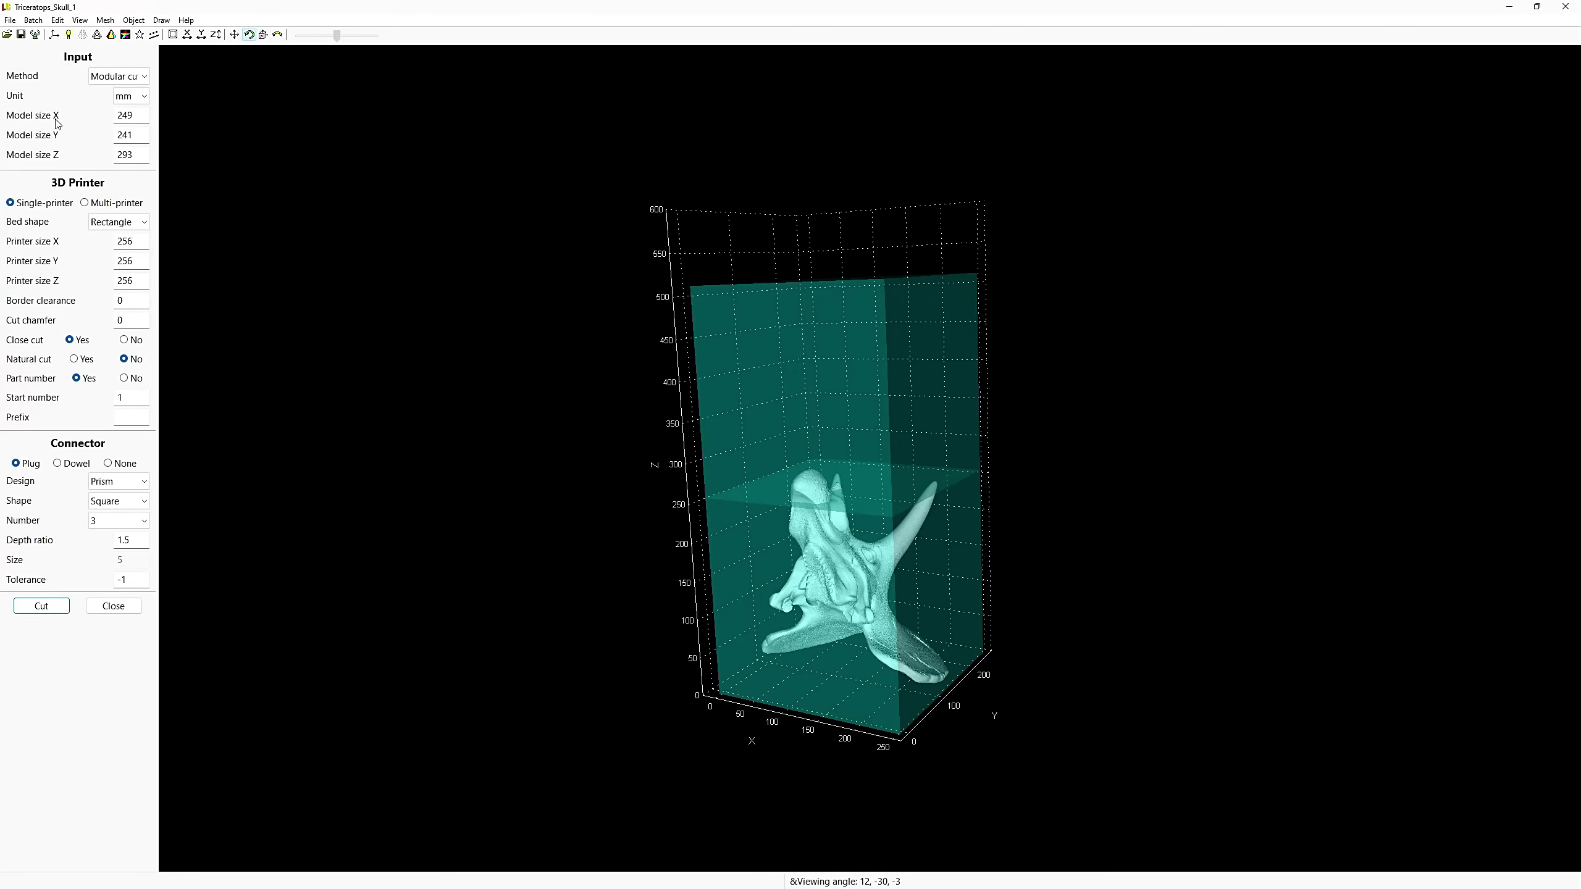
Step: Enter 1219 as the model's X size, scaling the skull to 1219 × 1181 × 1434 mm
double_click(133, 117)
text(1219)
key(Return)
drag(986, 468, 1345, 585)
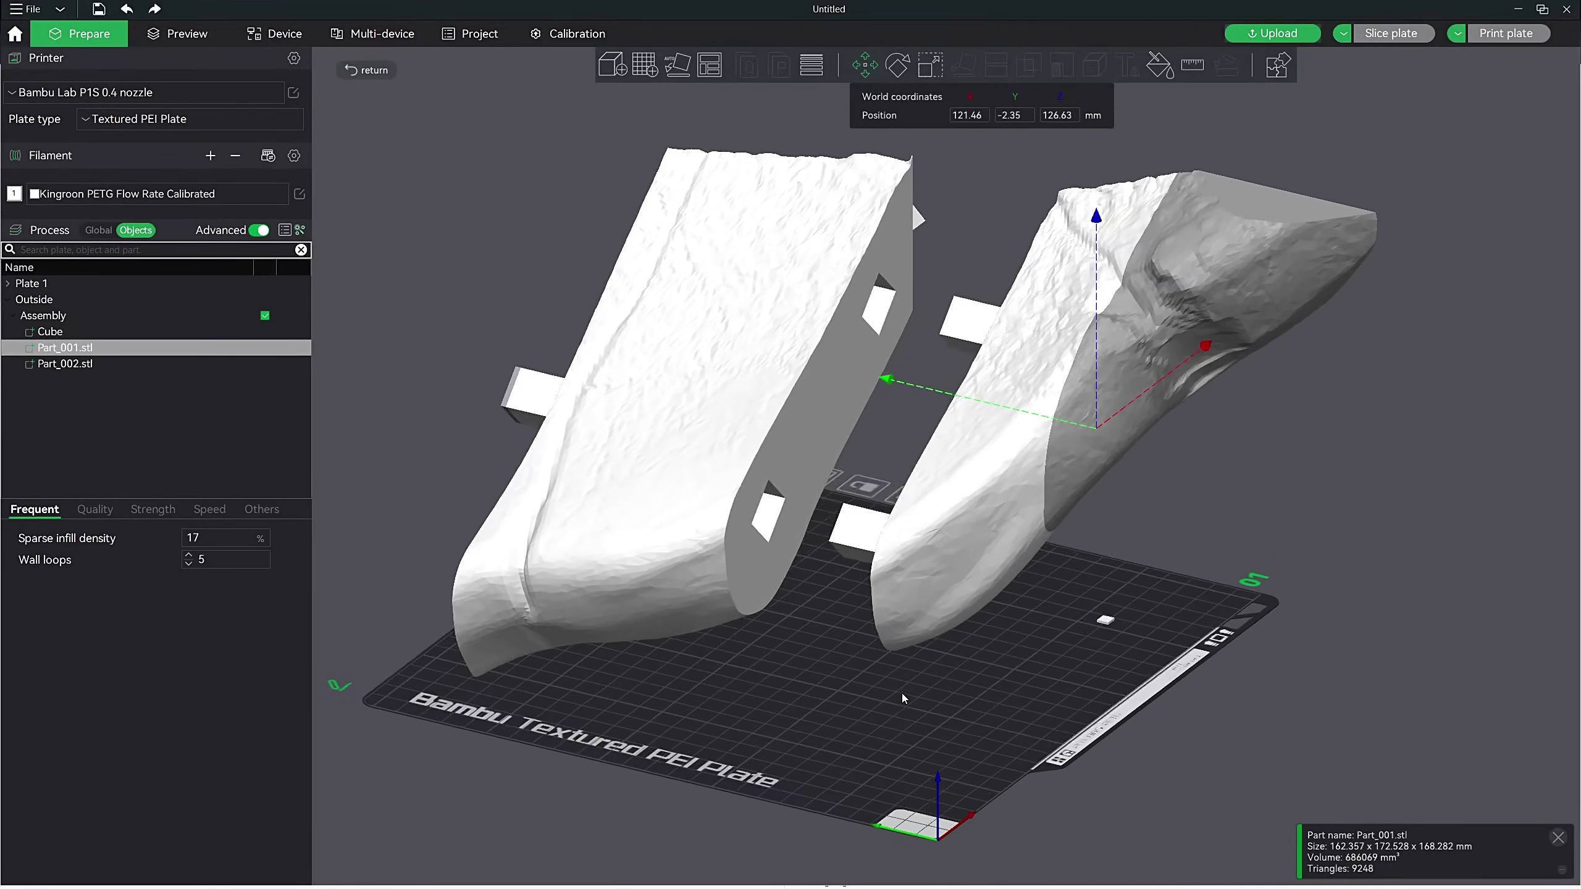
Step: In Bambu Studio, slide Part_001 along Y and the dowels along X to show the joints
drag(902, 693, 837, 439)
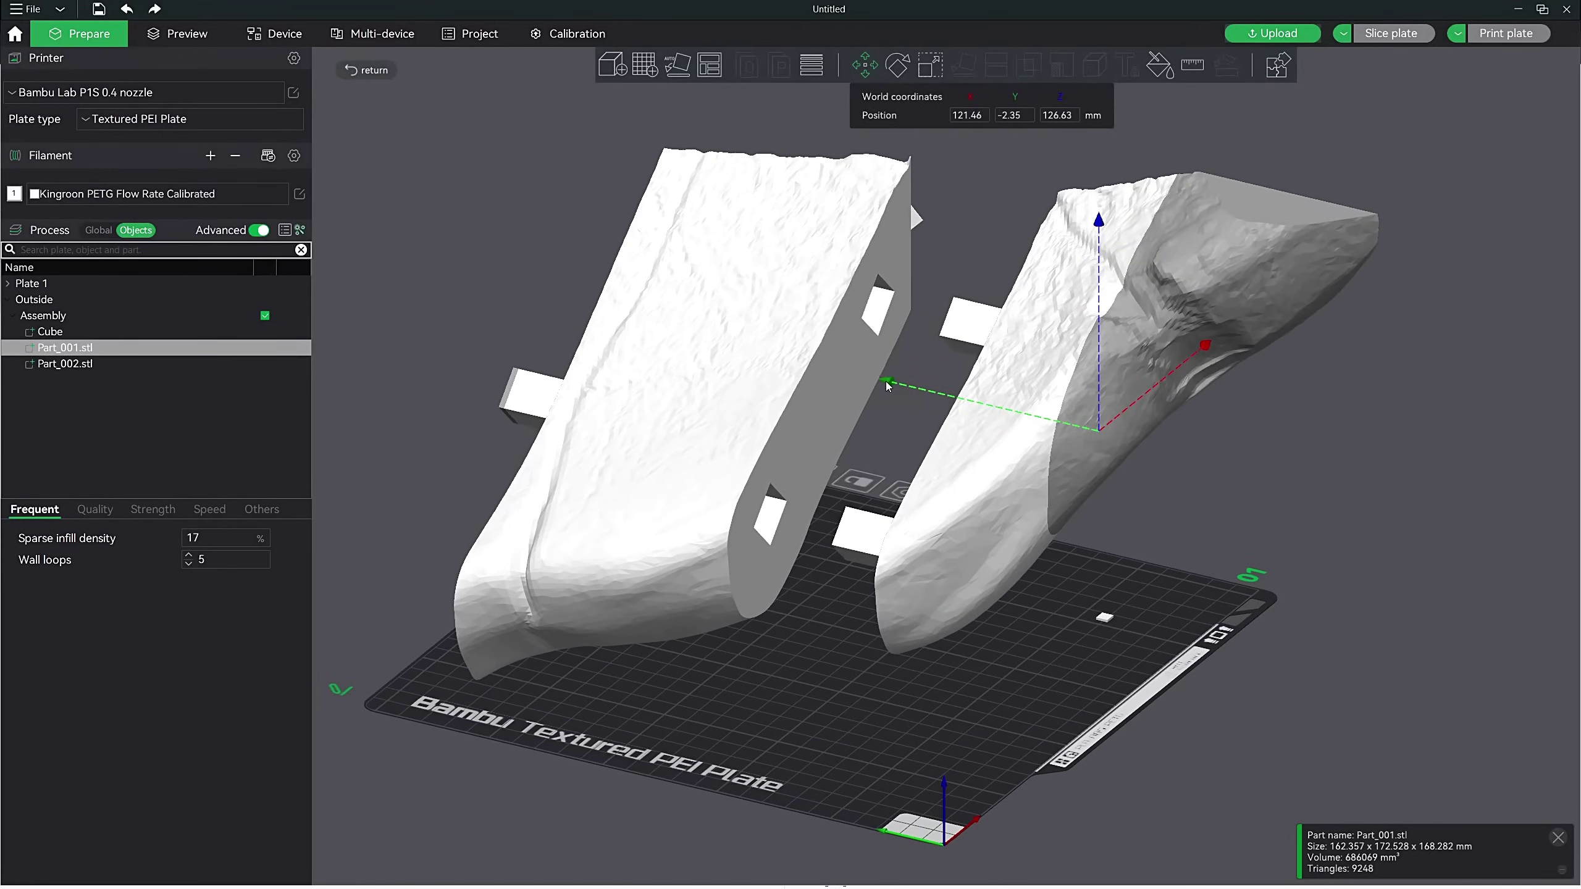
drag(883, 383, 834, 406)
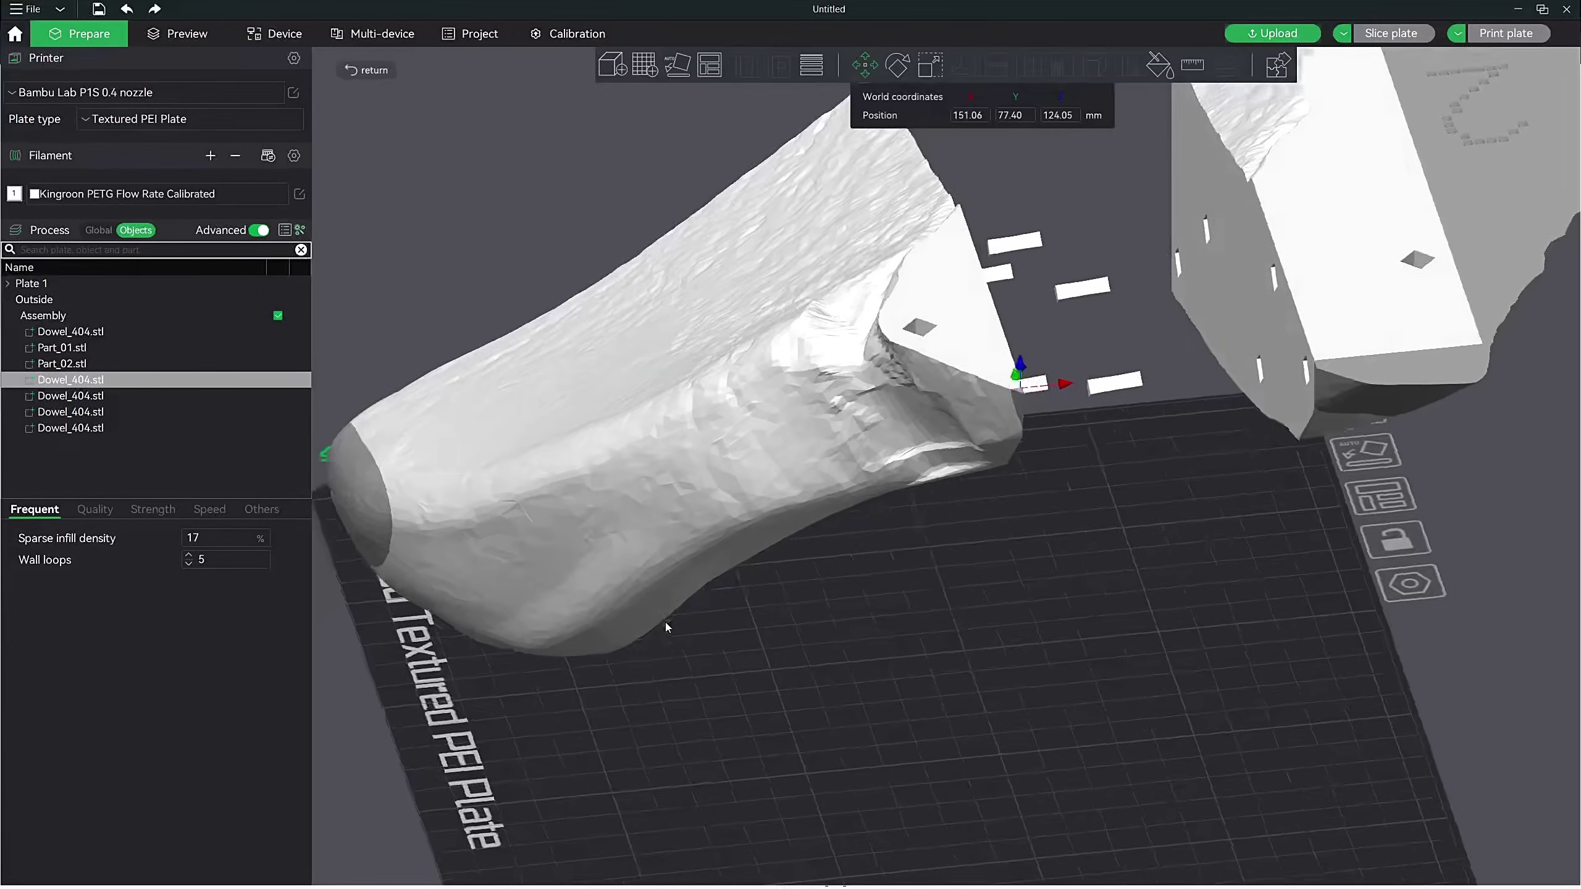
scroll(661, 624, up, 3)
drag(654, 625, 757, 529)
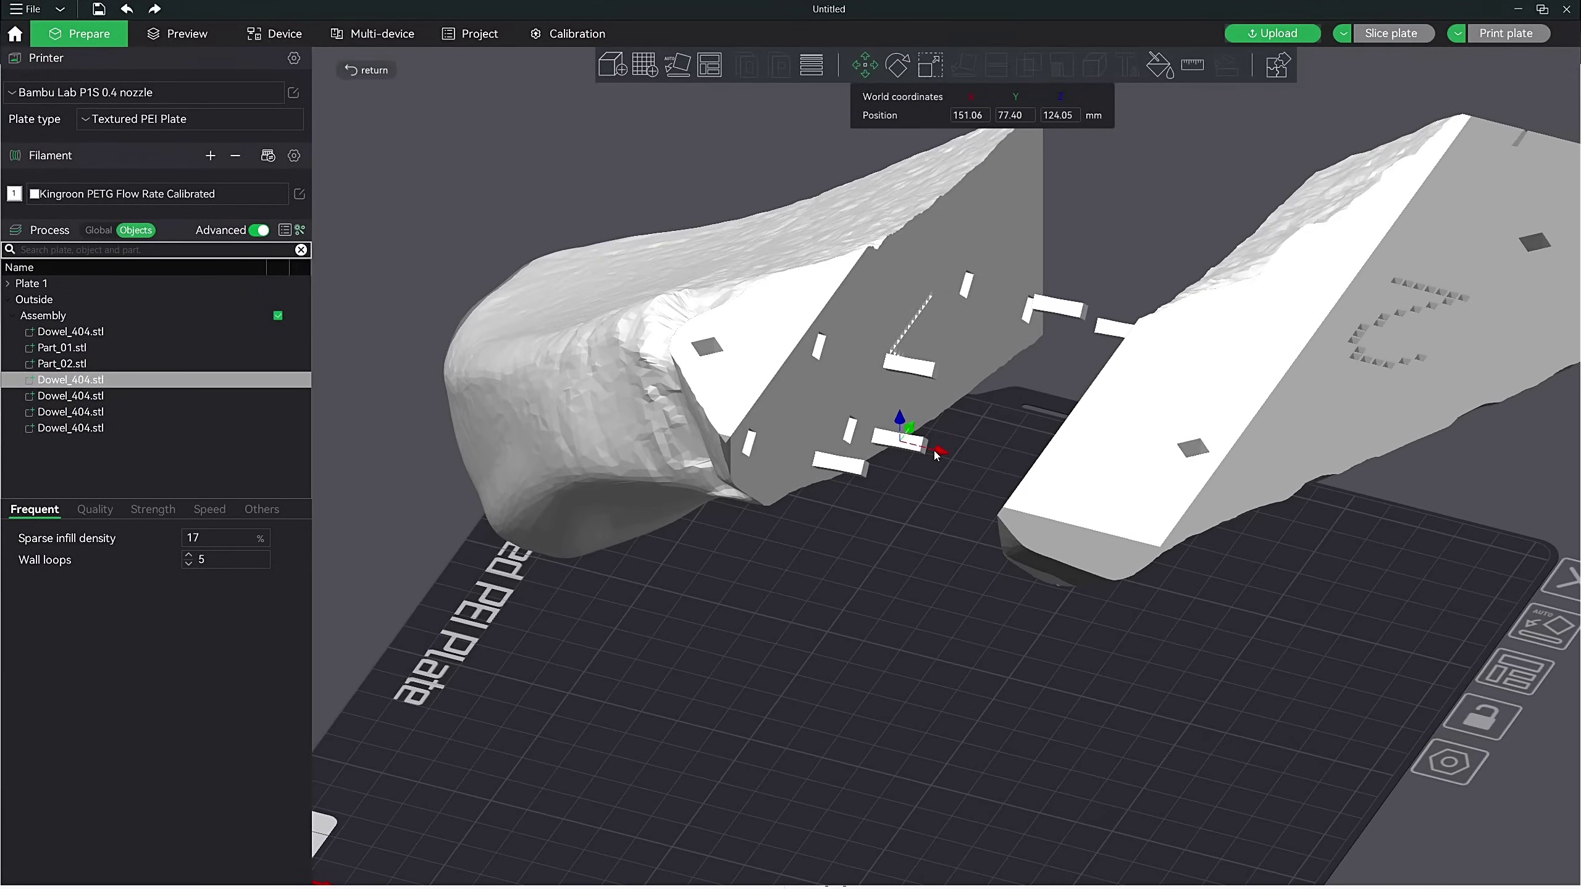
mouse_move(936, 455)
mouse_down()
mouse_move(904, 450)
mouse_move(920, 448)
mouse_up()
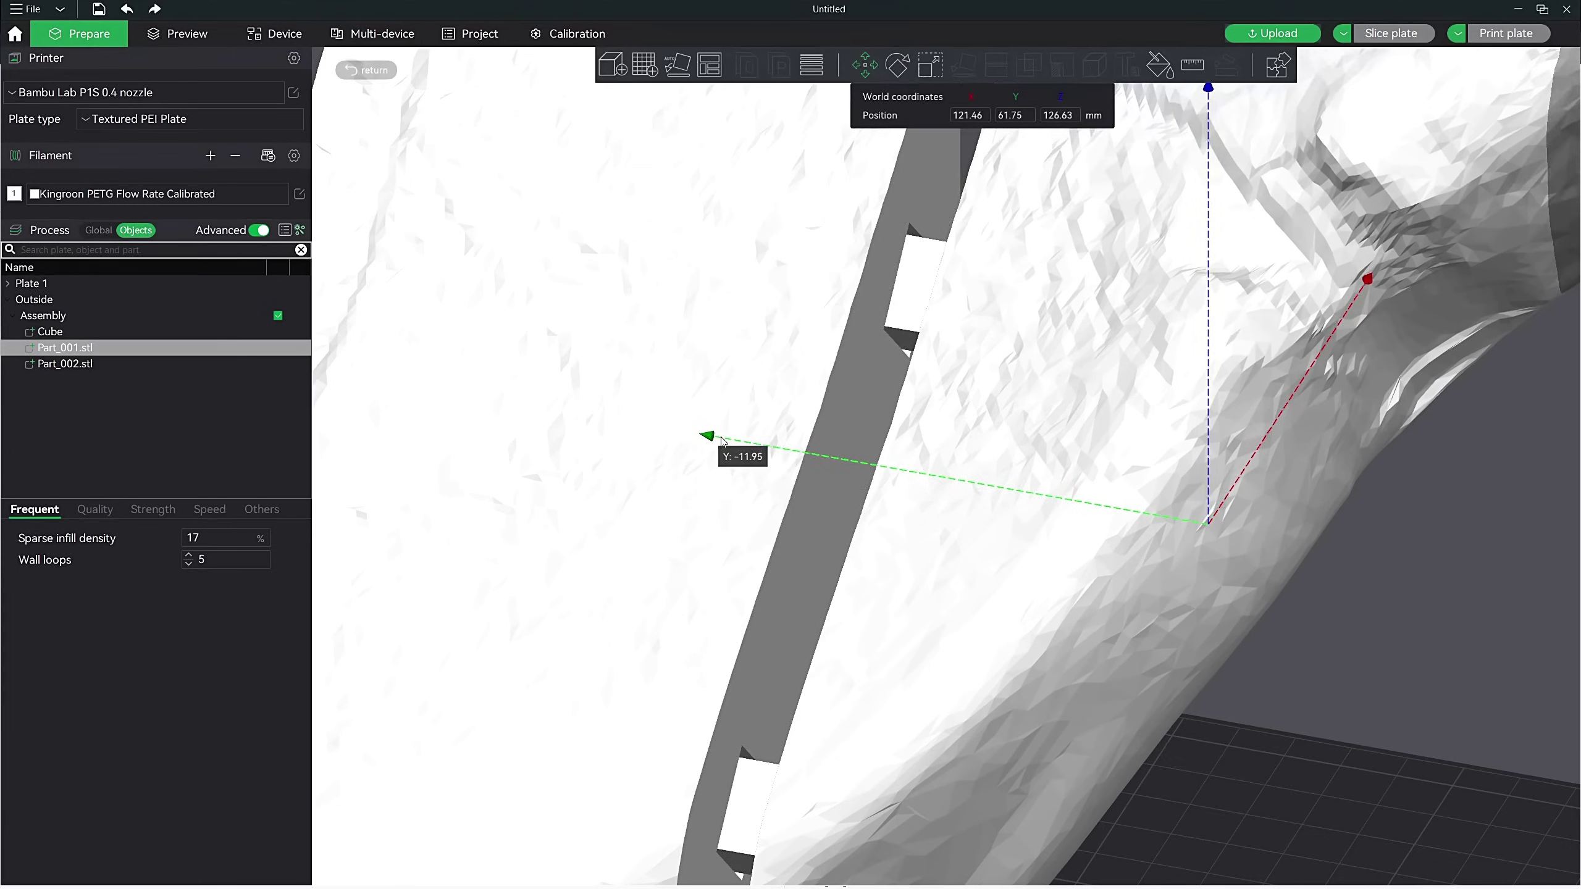
drag(706, 442, 652, 425)
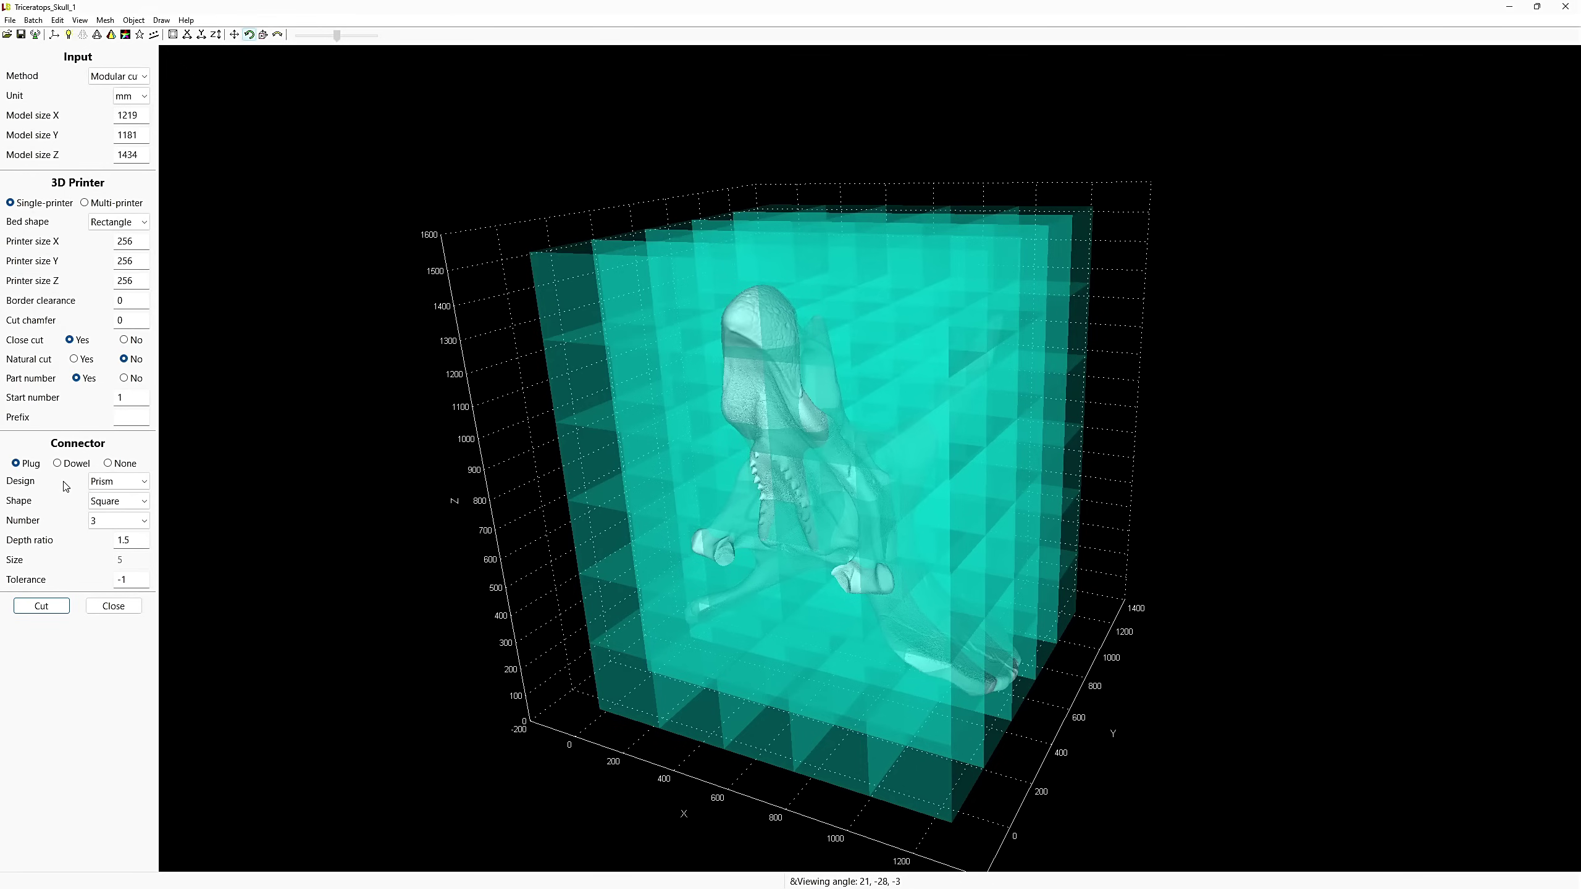
Step: Show the connector Design choices: Prism, Frustum and Claw
click(144, 484)
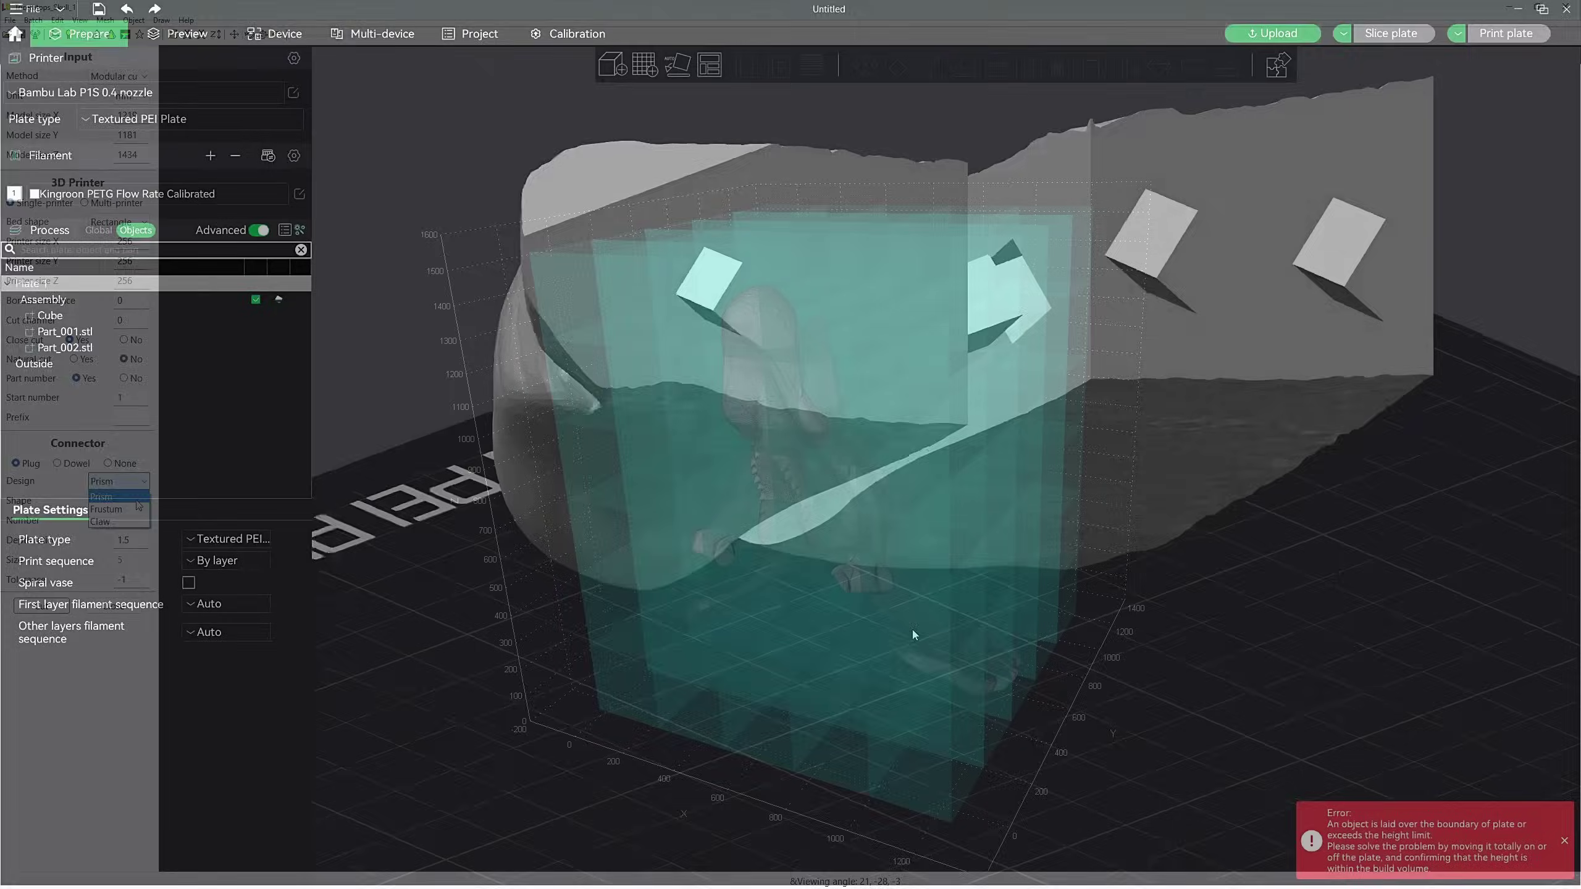
scroll(908, 629, up, 5)
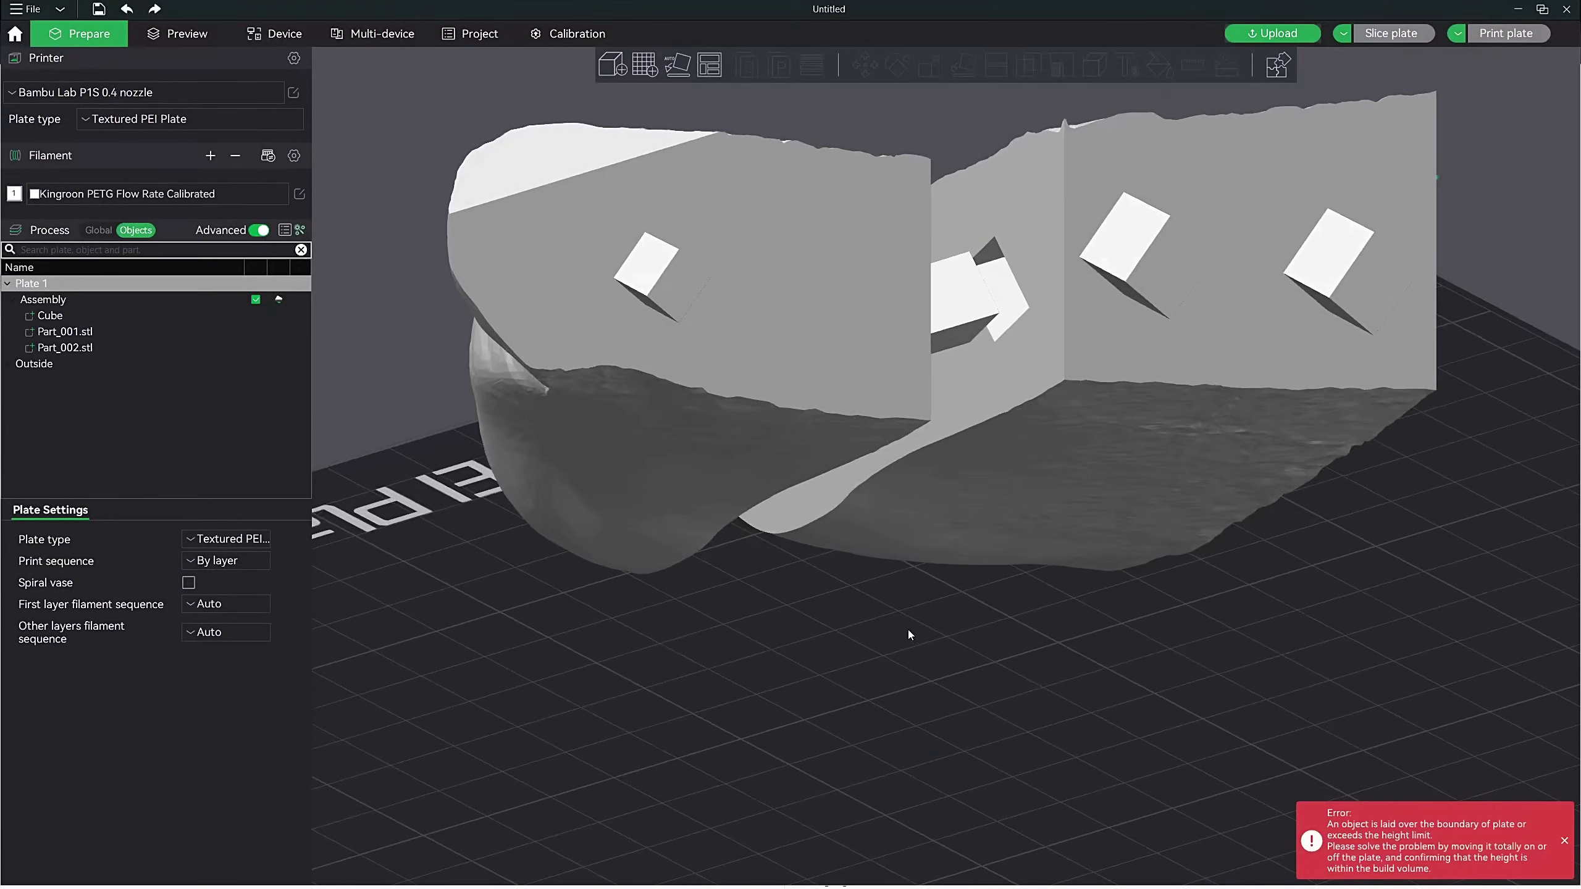
drag(897, 630, 859, 631)
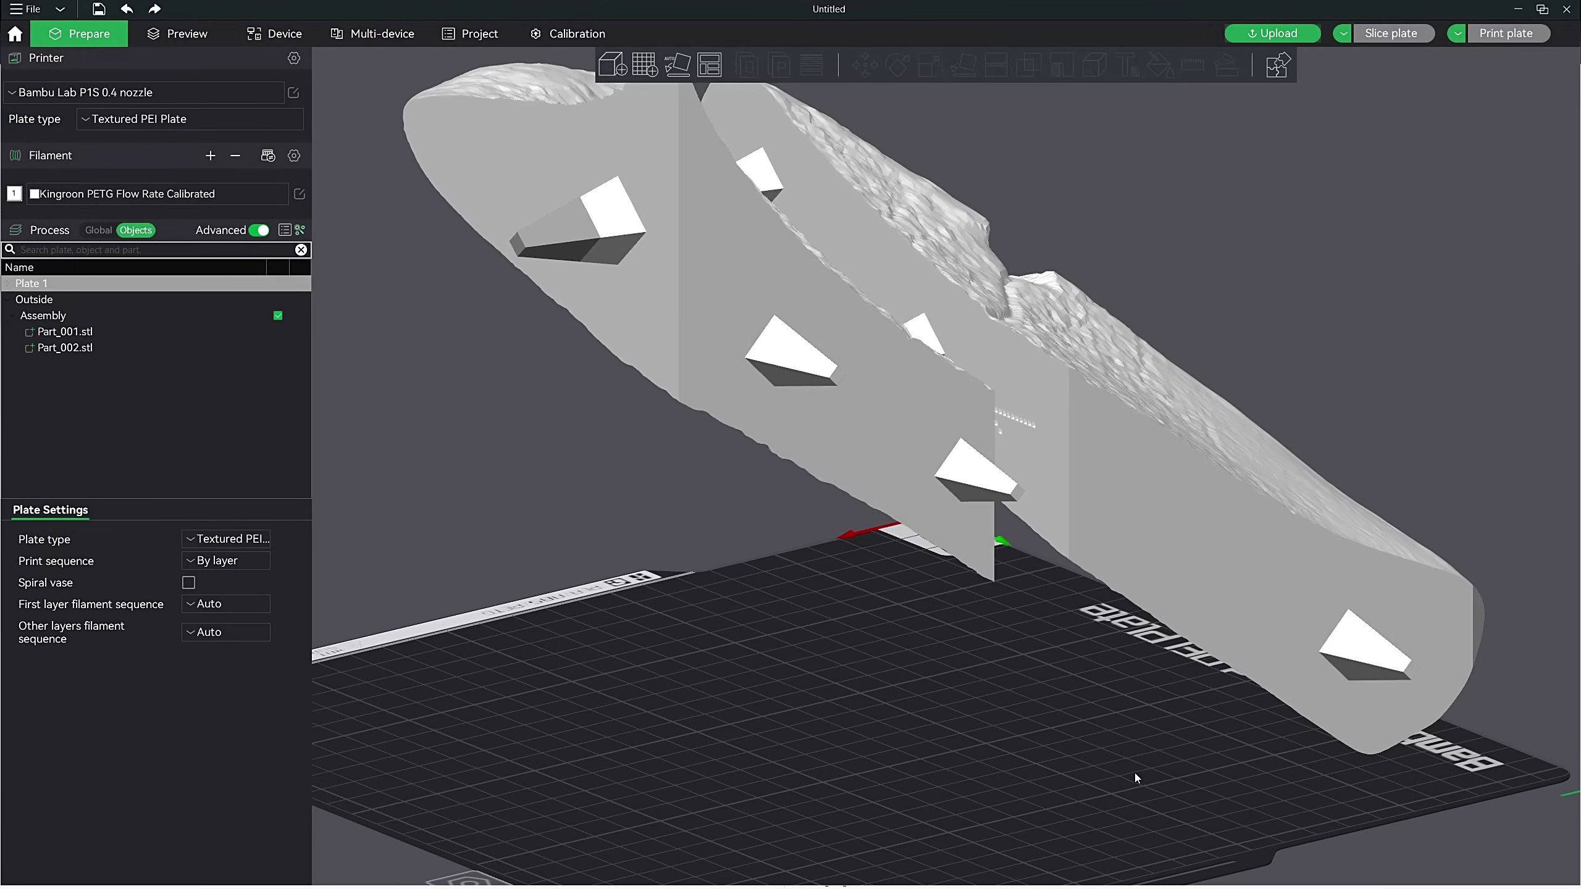
drag(1134, 773, 1206, 760)
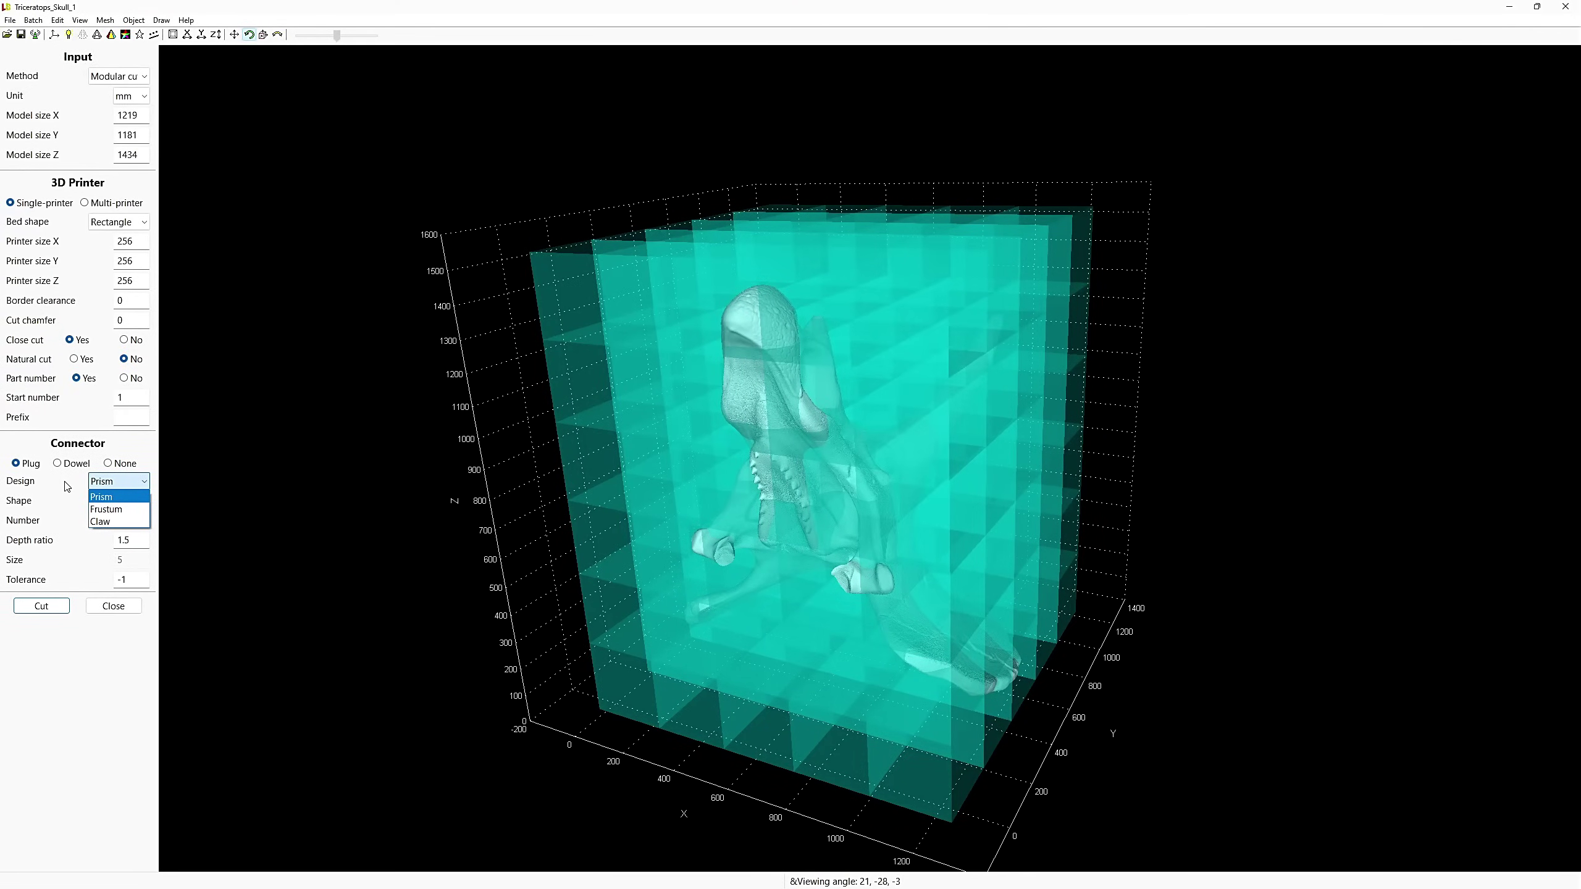
Step: Leave Prism selected as the connector design
click(67, 487)
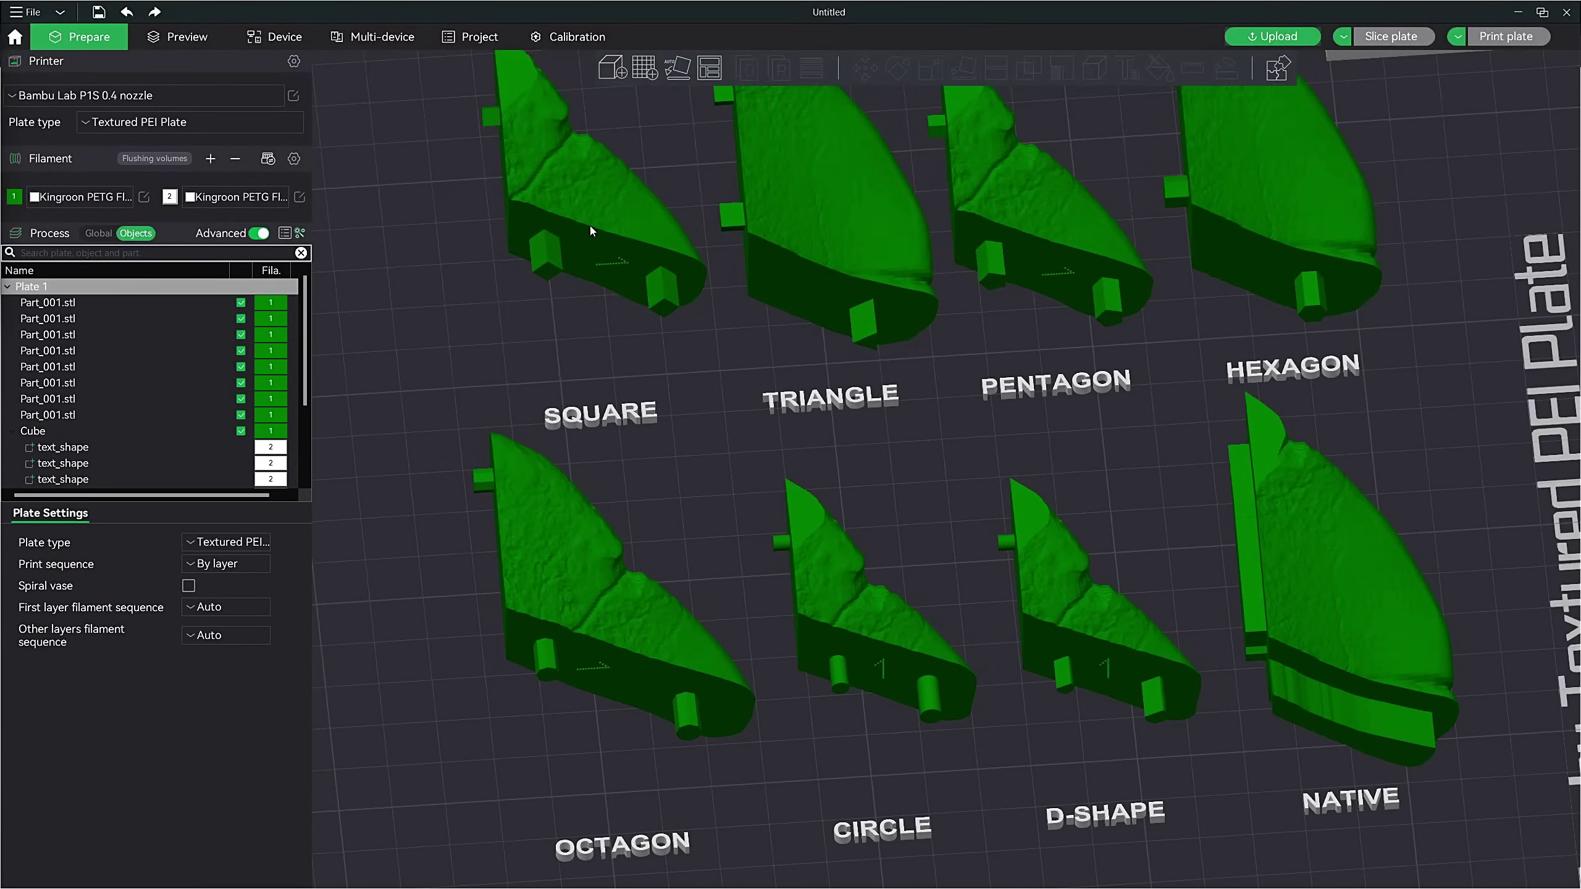
click(590, 224)
click(794, 245)
click(1060, 232)
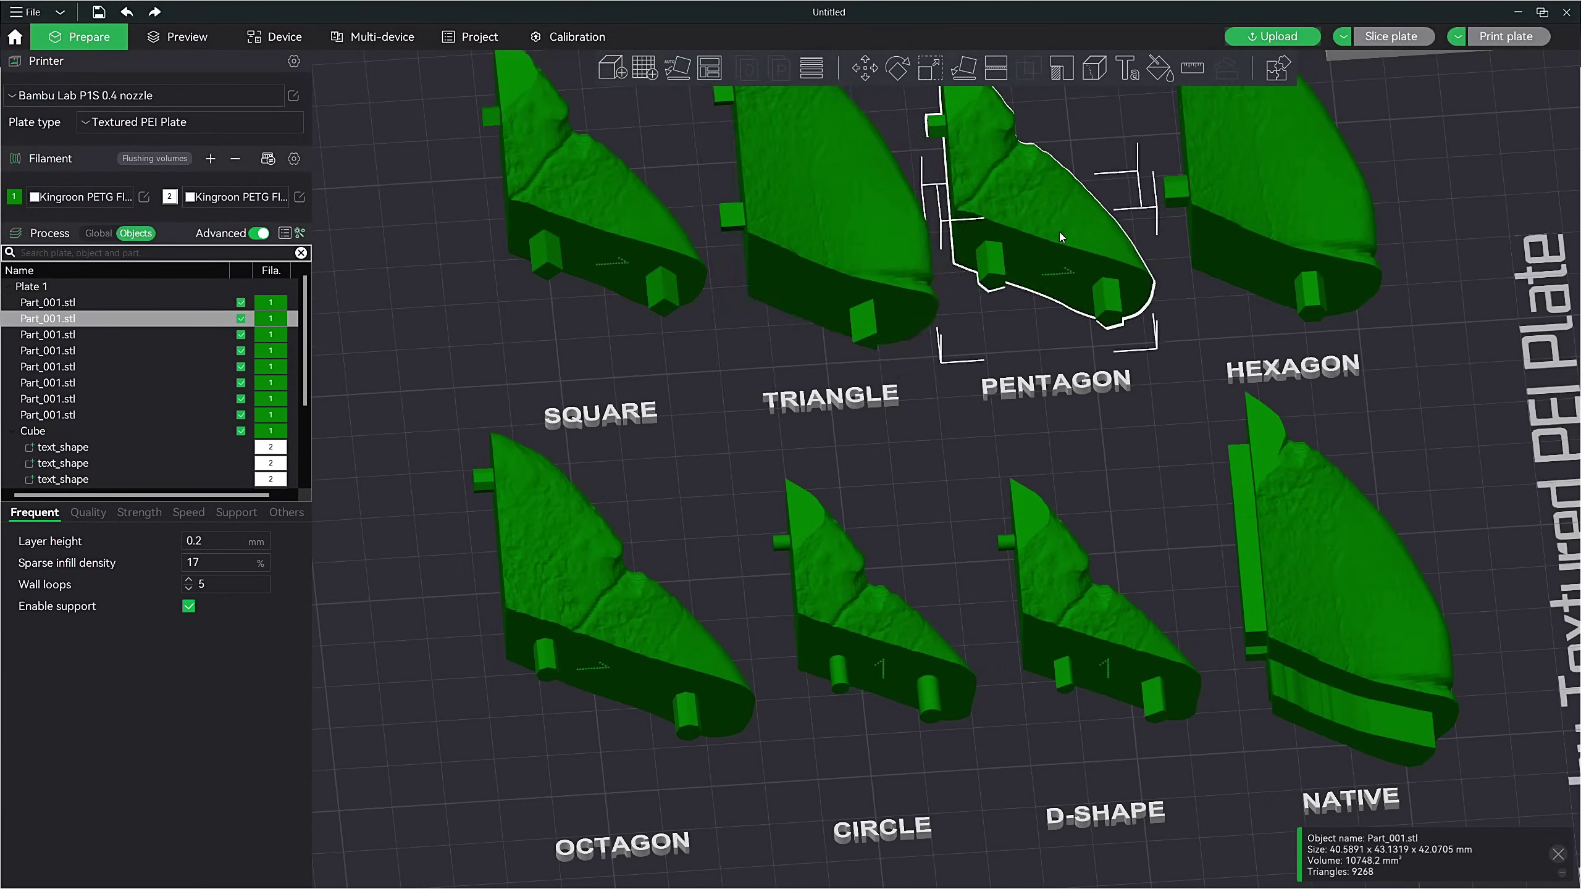
click(1297, 230)
click(569, 623)
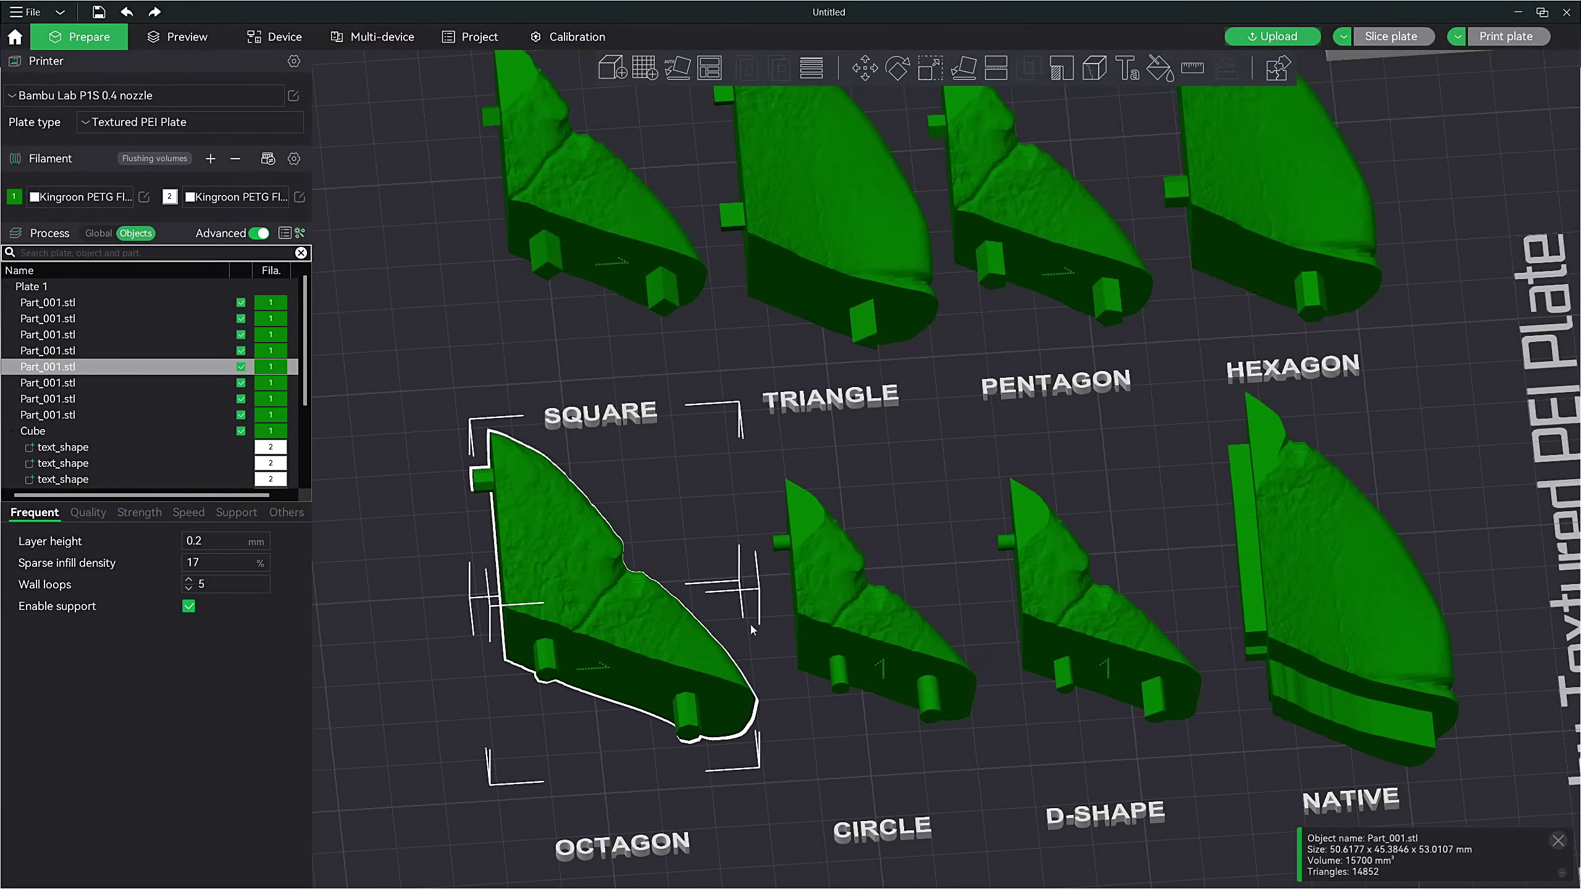
click(850, 630)
click(1094, 626)
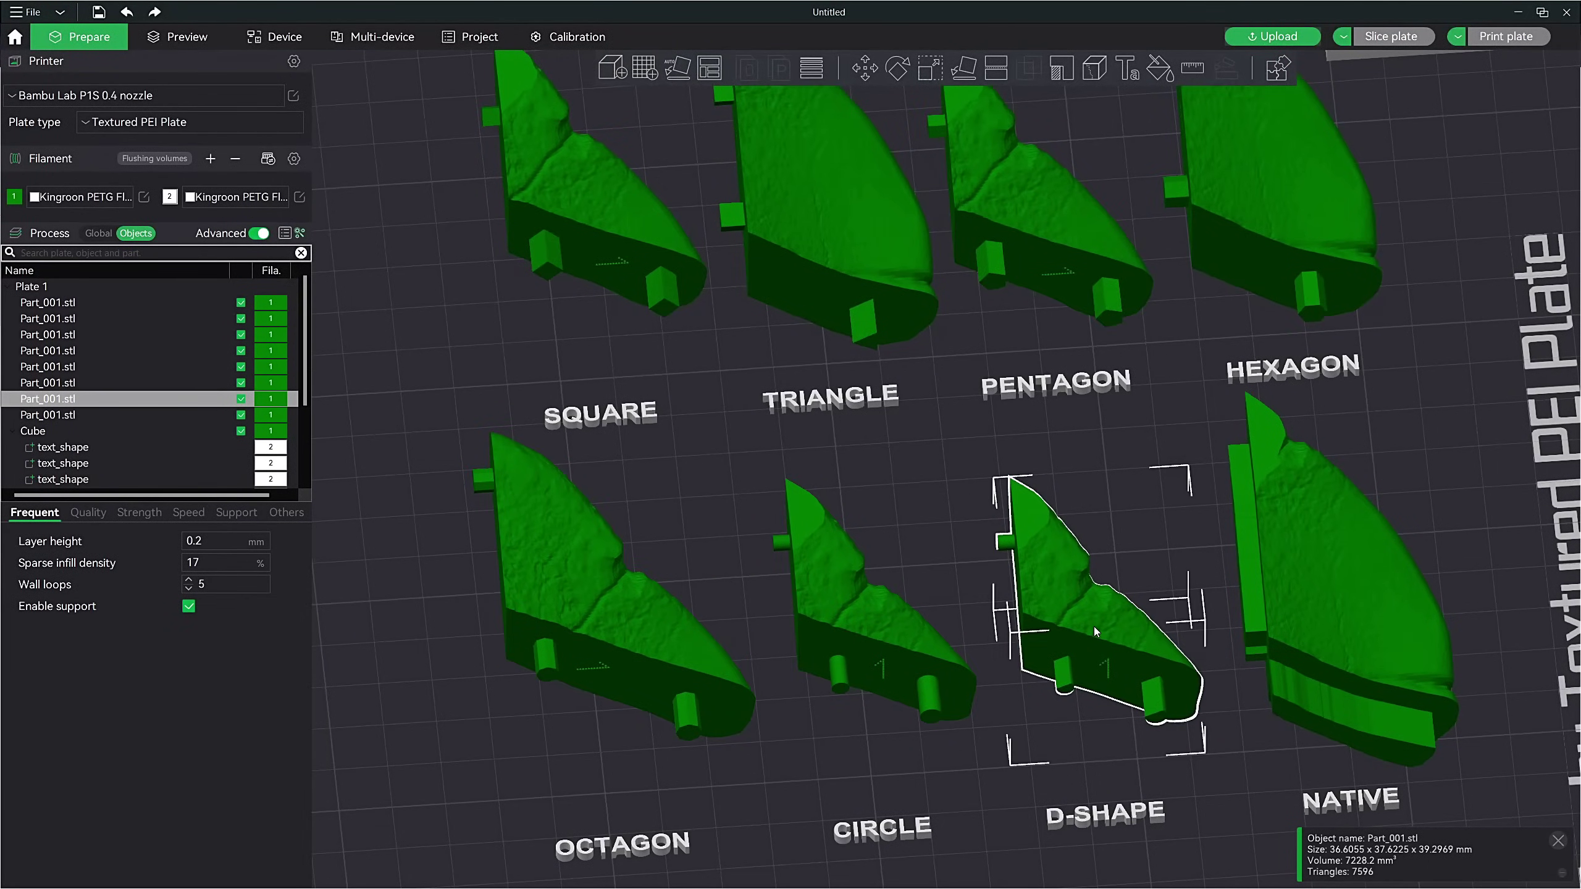
click(1354, 629)
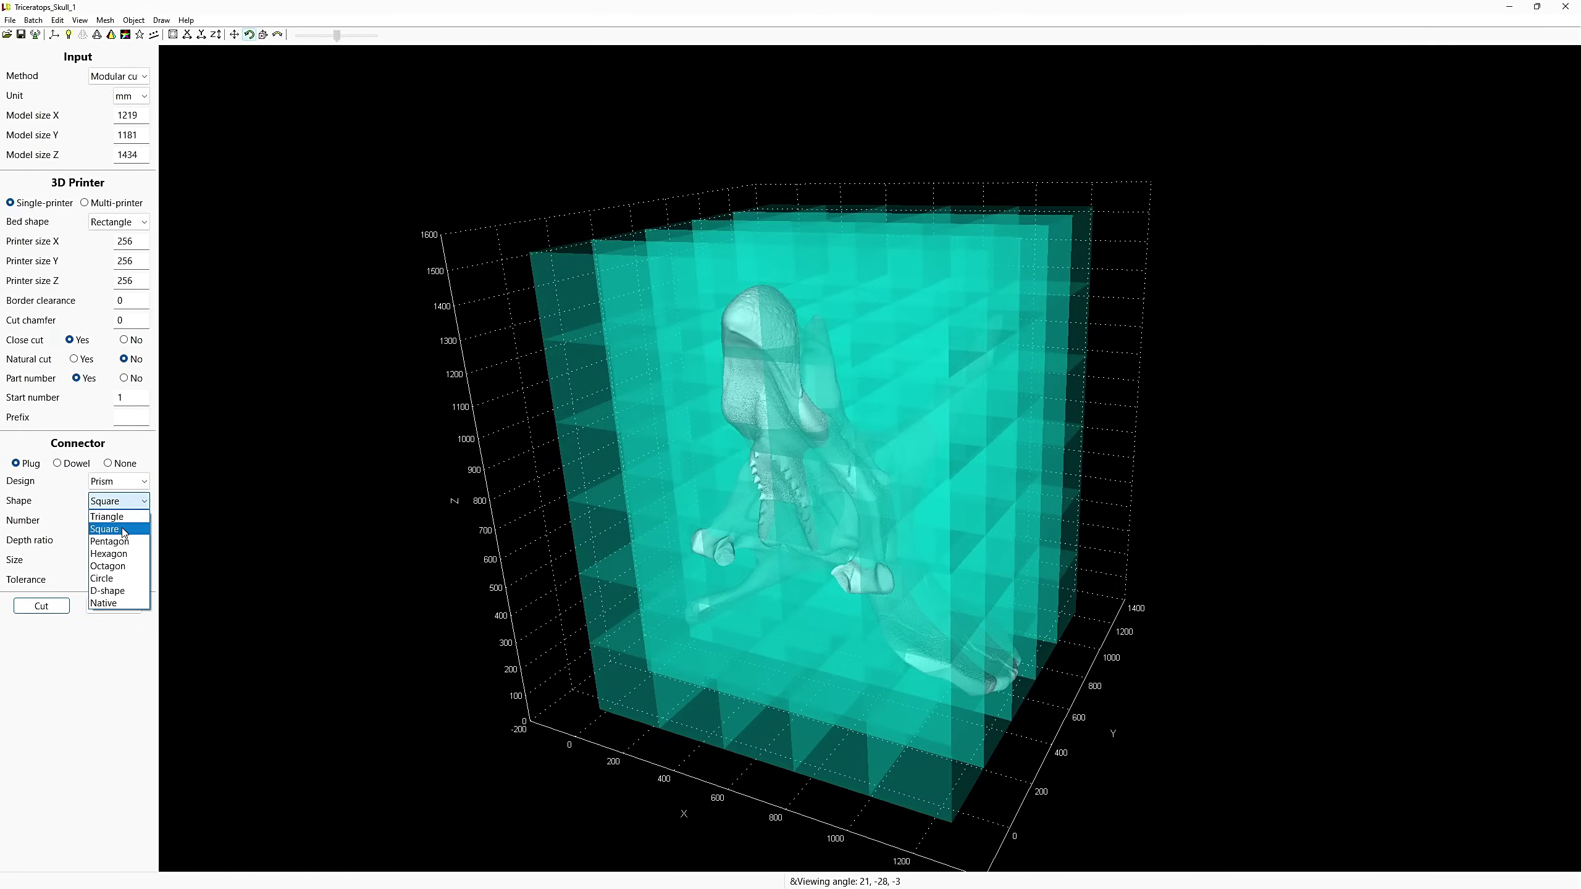
Step: Keep Square as the connector shape and use 2 connectors per cut face
click(125, 531)
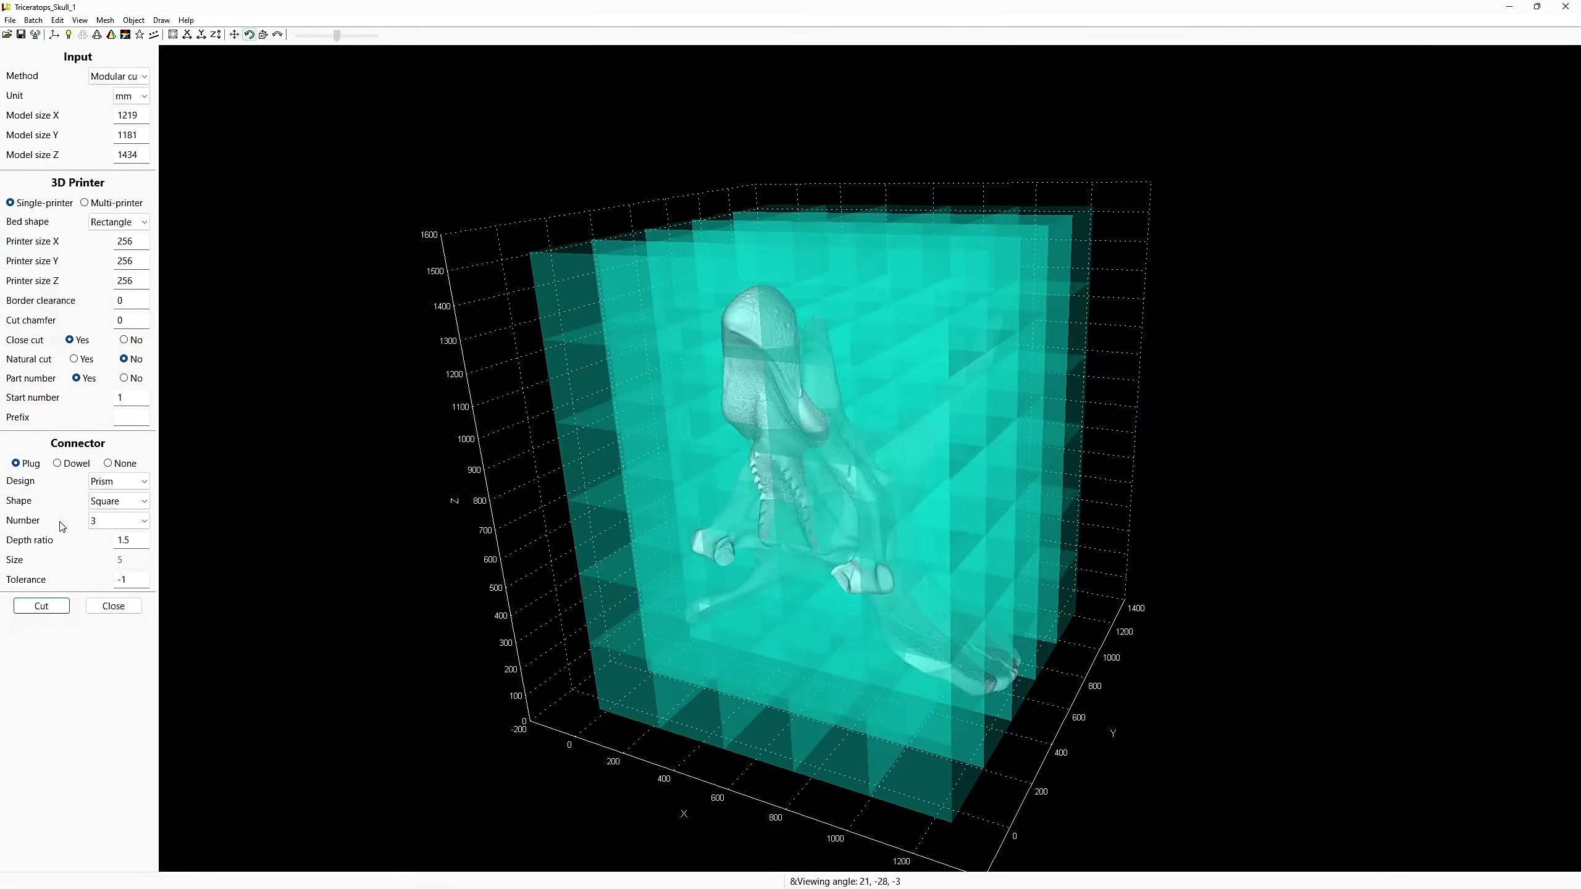
click(144, 522)
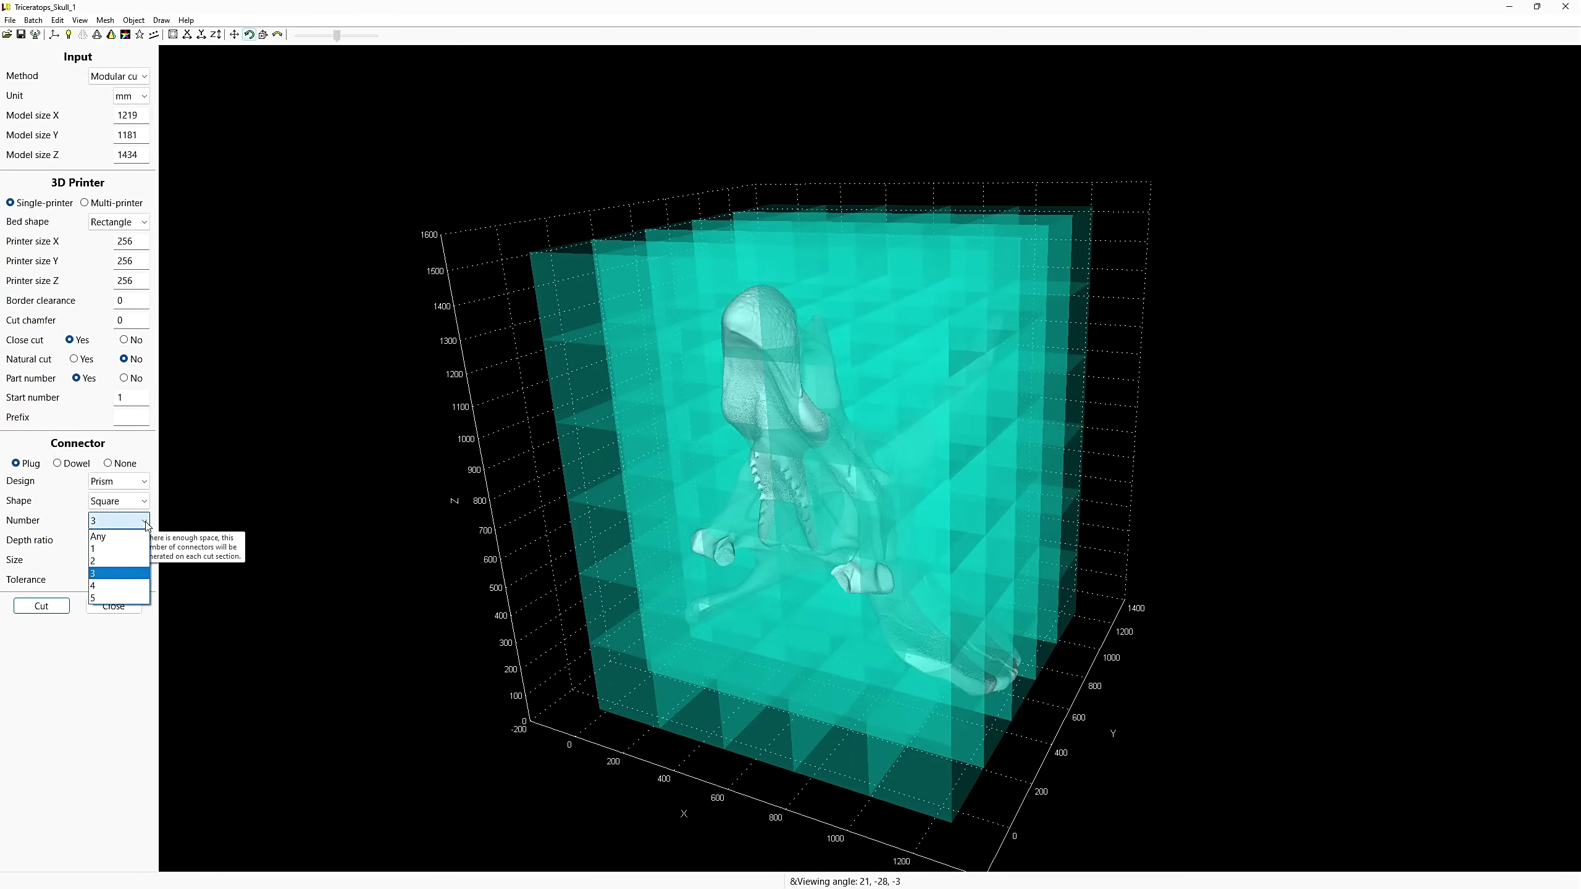
click(127, 561)
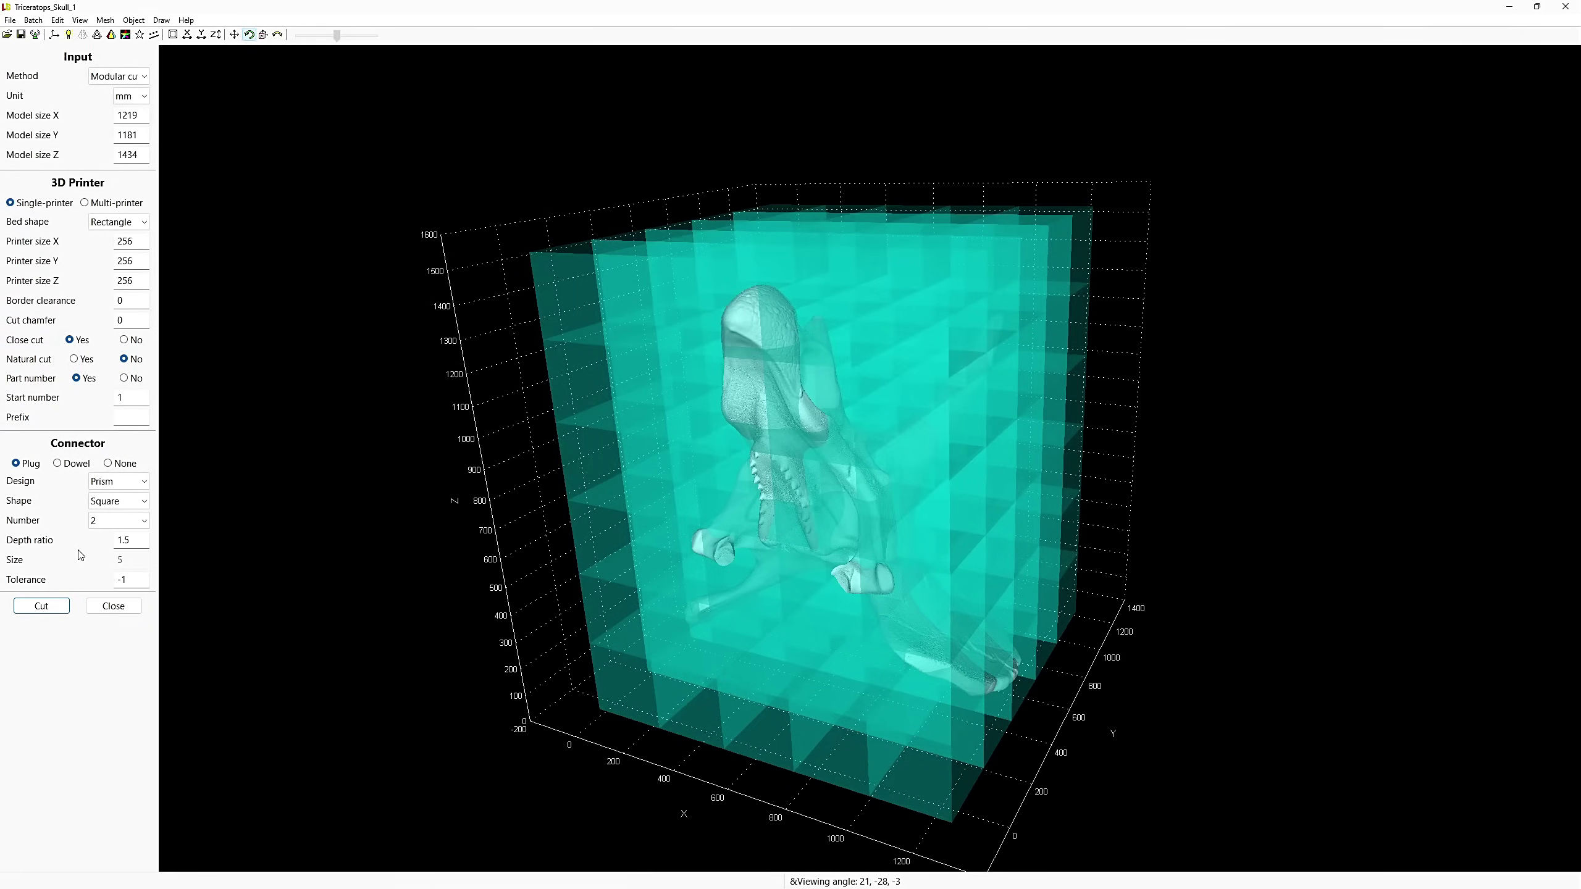
Step: Try a connector tolerance of 0, then set it back to -1
mouse_move(137, 541)
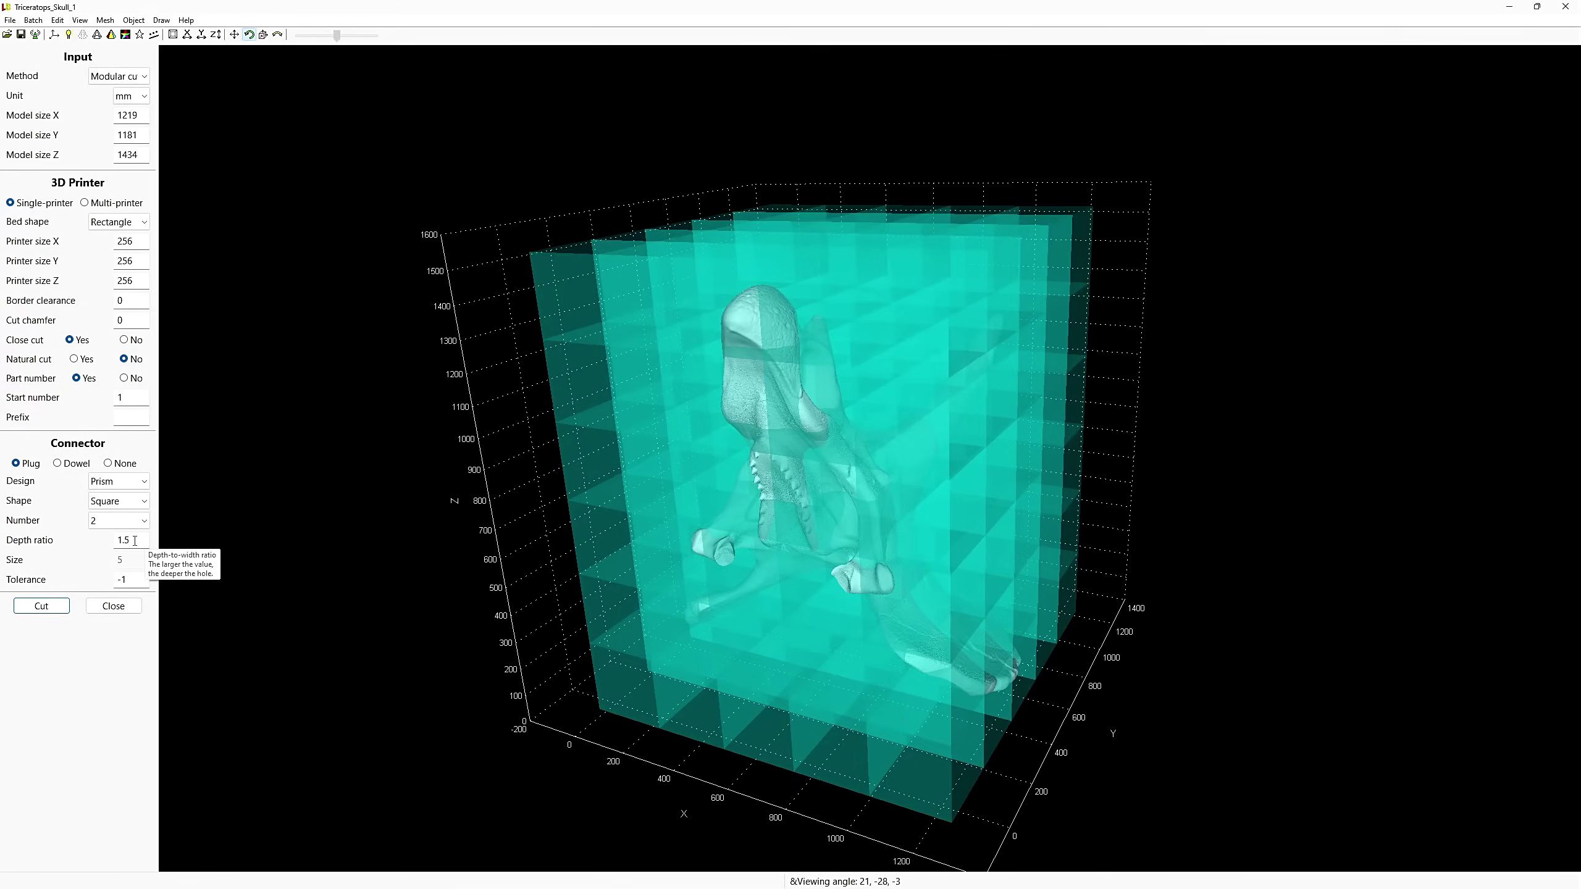
mouse_move(129, 579)
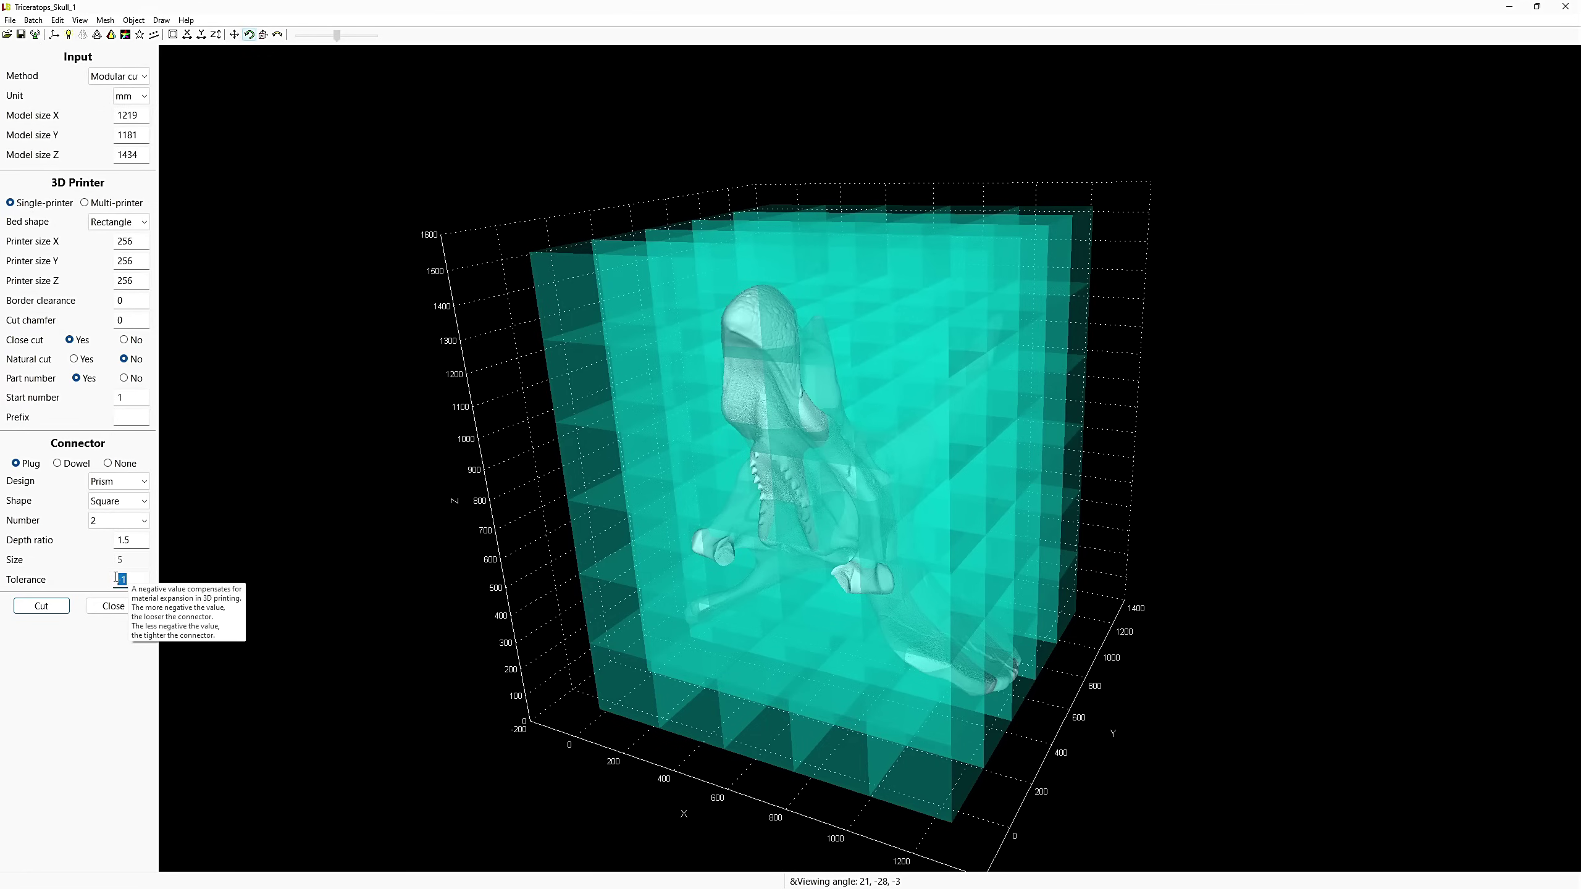
double_click(114, 582)
text(0)
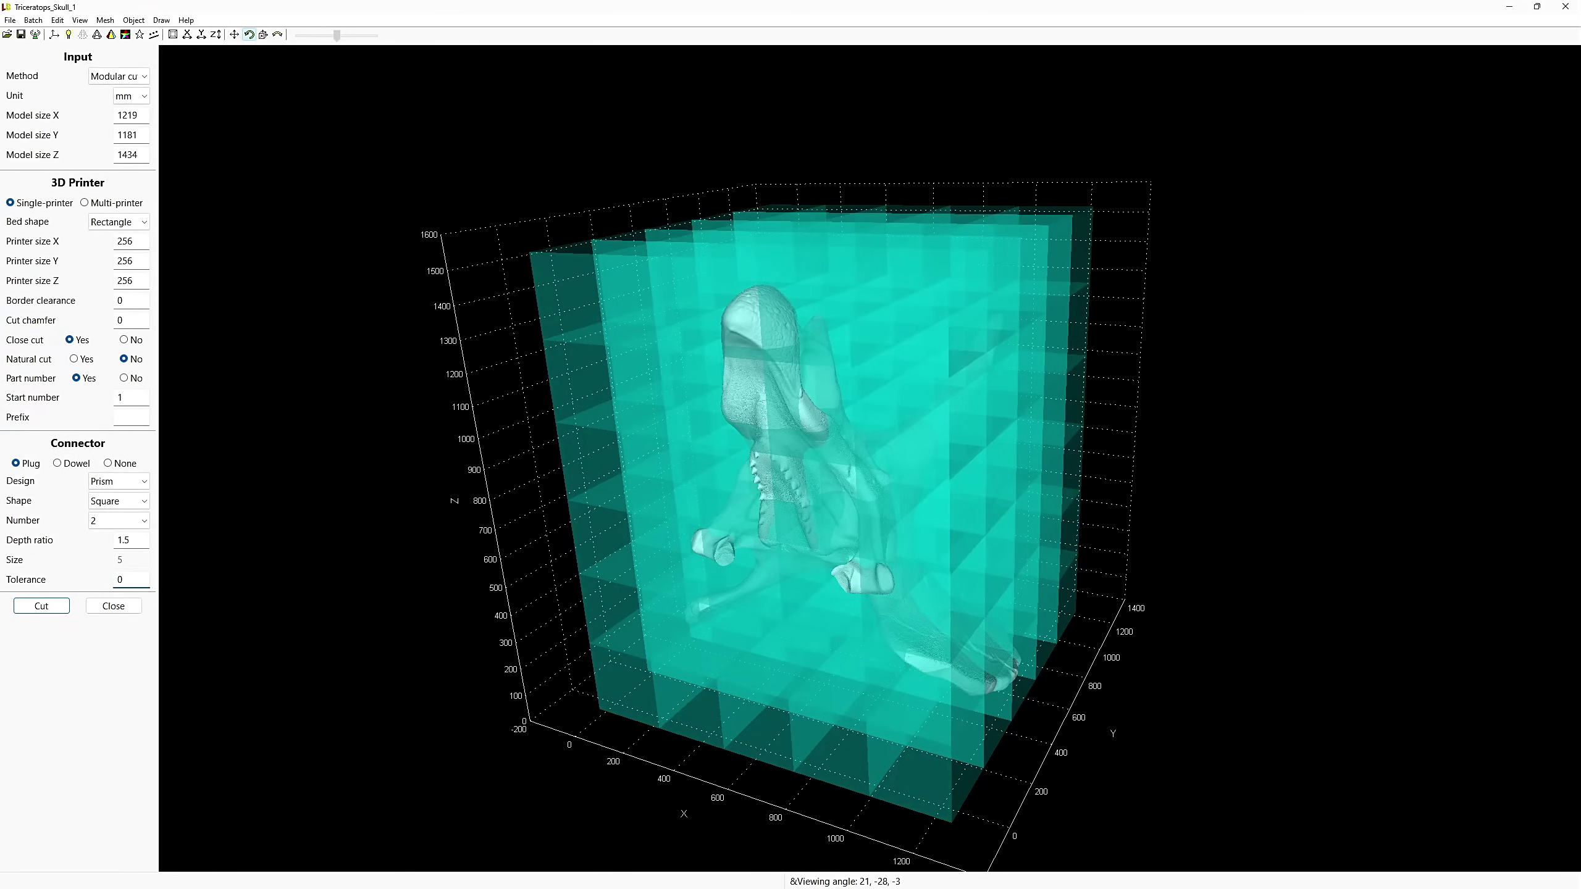
mouse_move(130, 581)
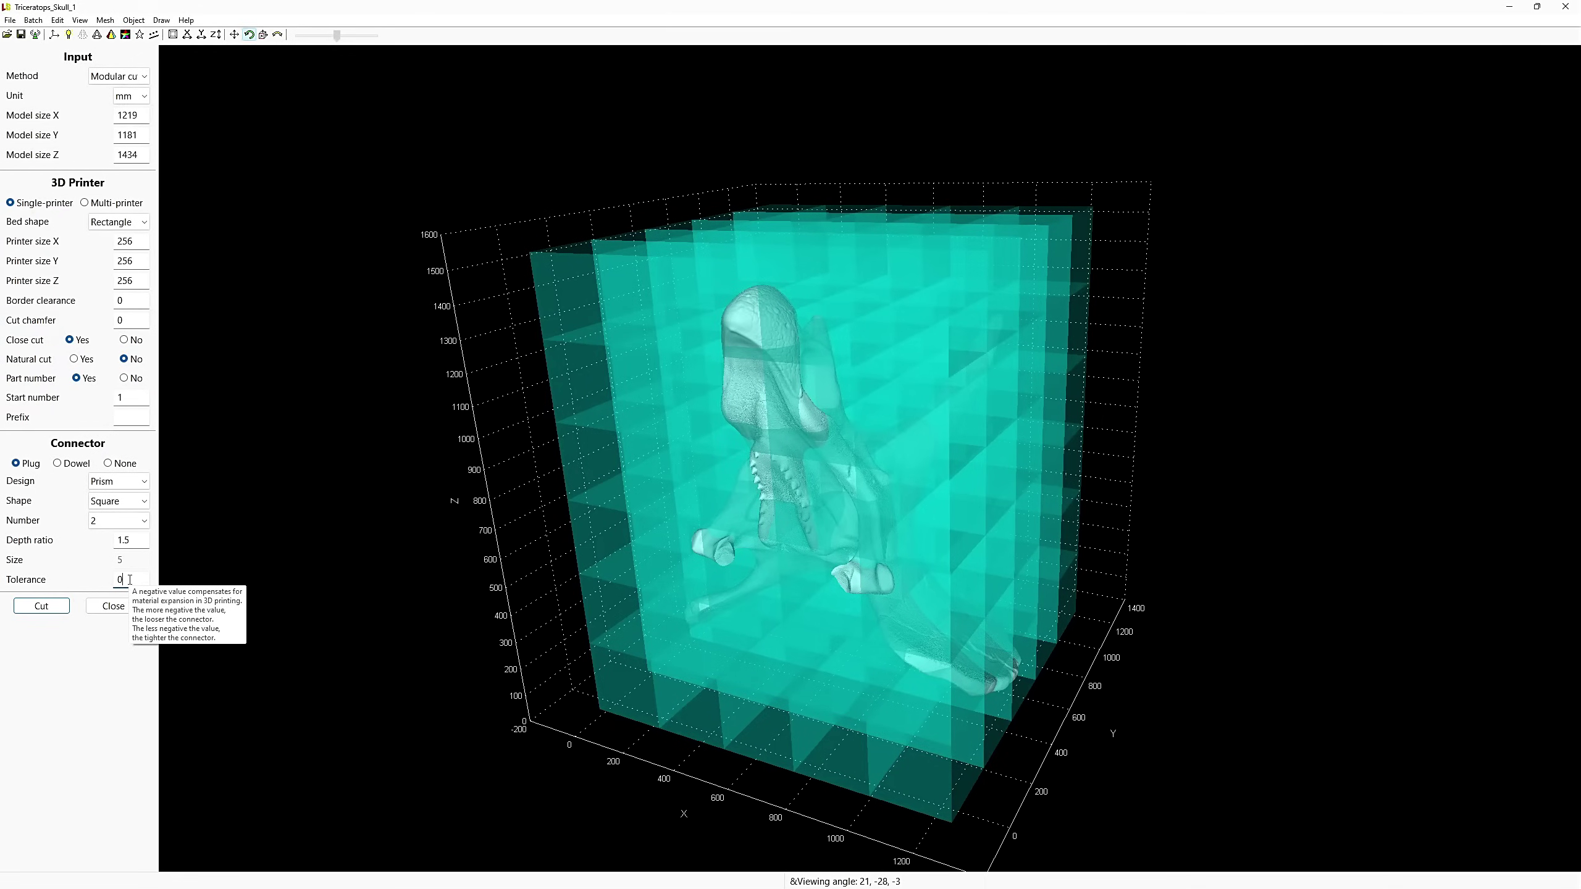
double_click(129, 580)
text(-1)
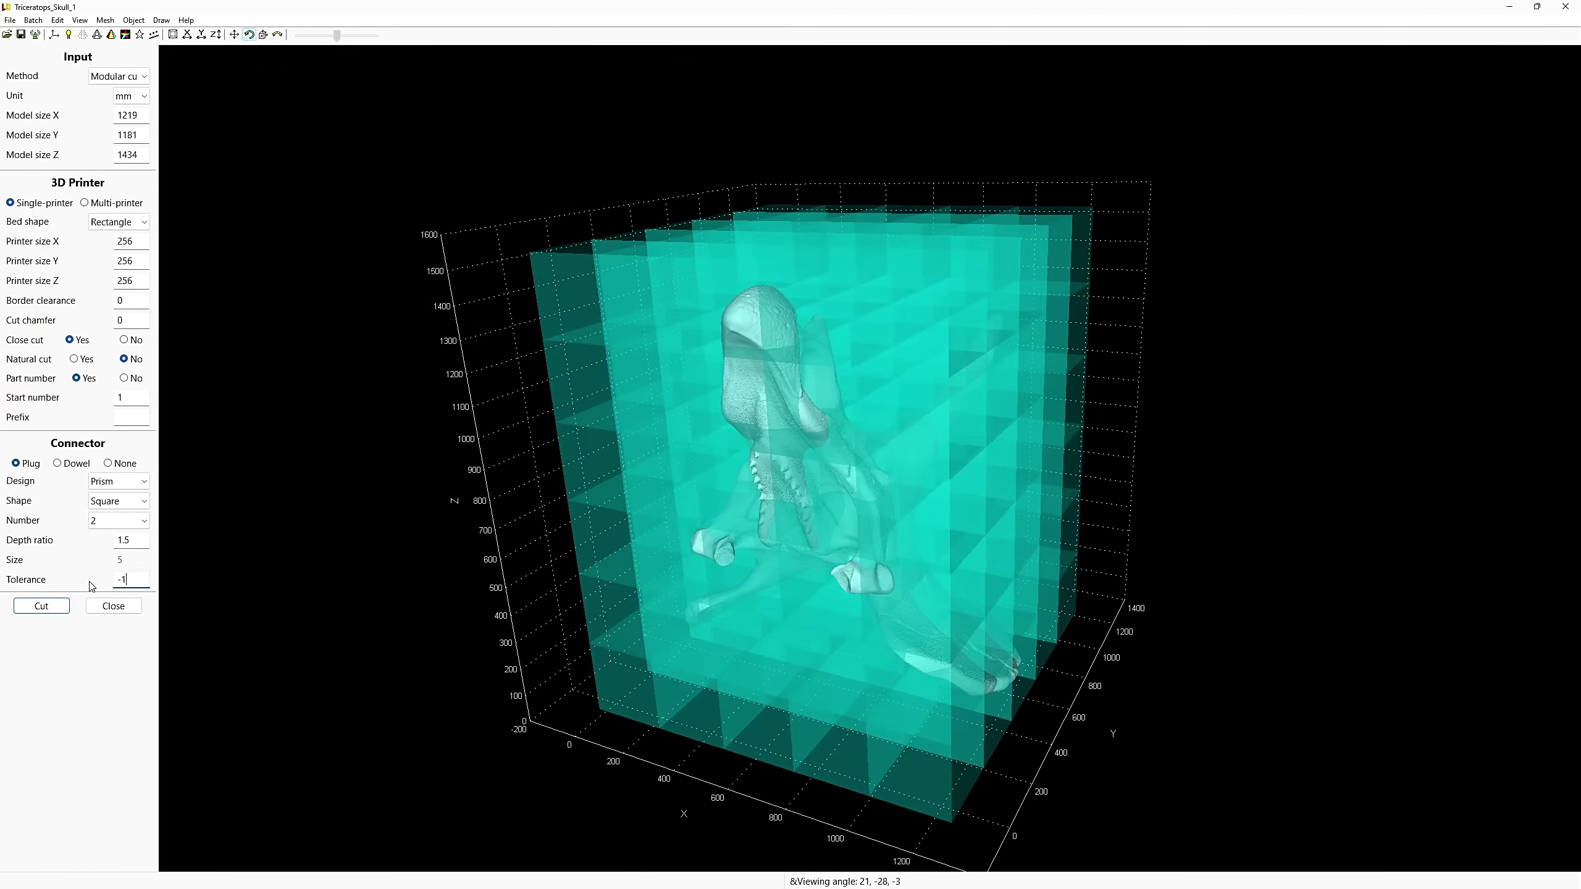
Step: Run Cut and export the parts to the Cut folder inside the Triceratops skull folder
click(41, 606)
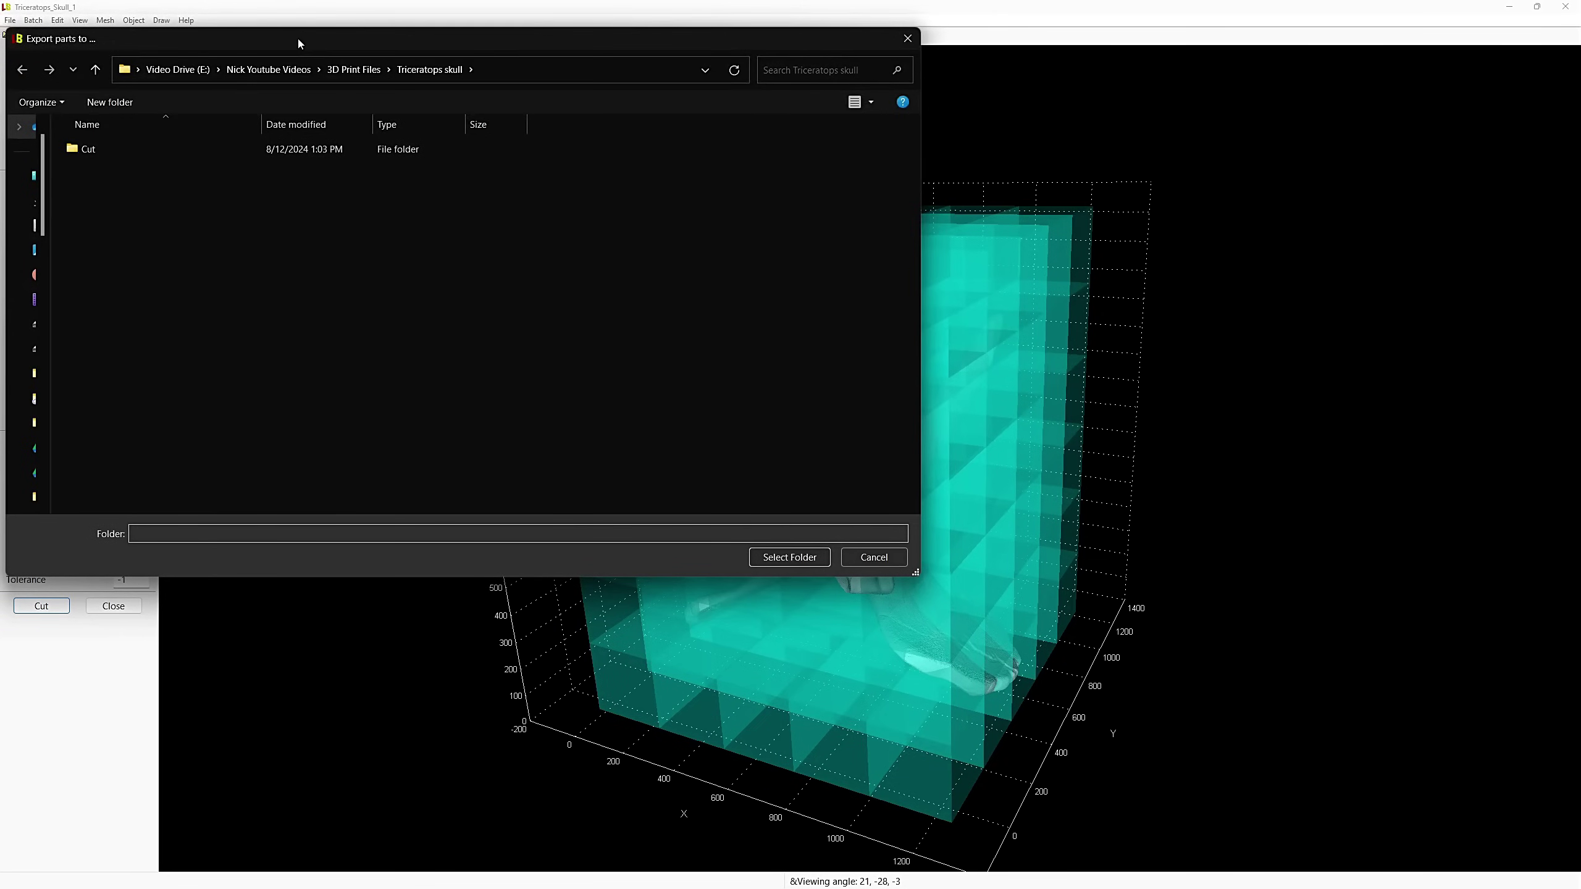
click(94, 155)
double_click(95, 156)
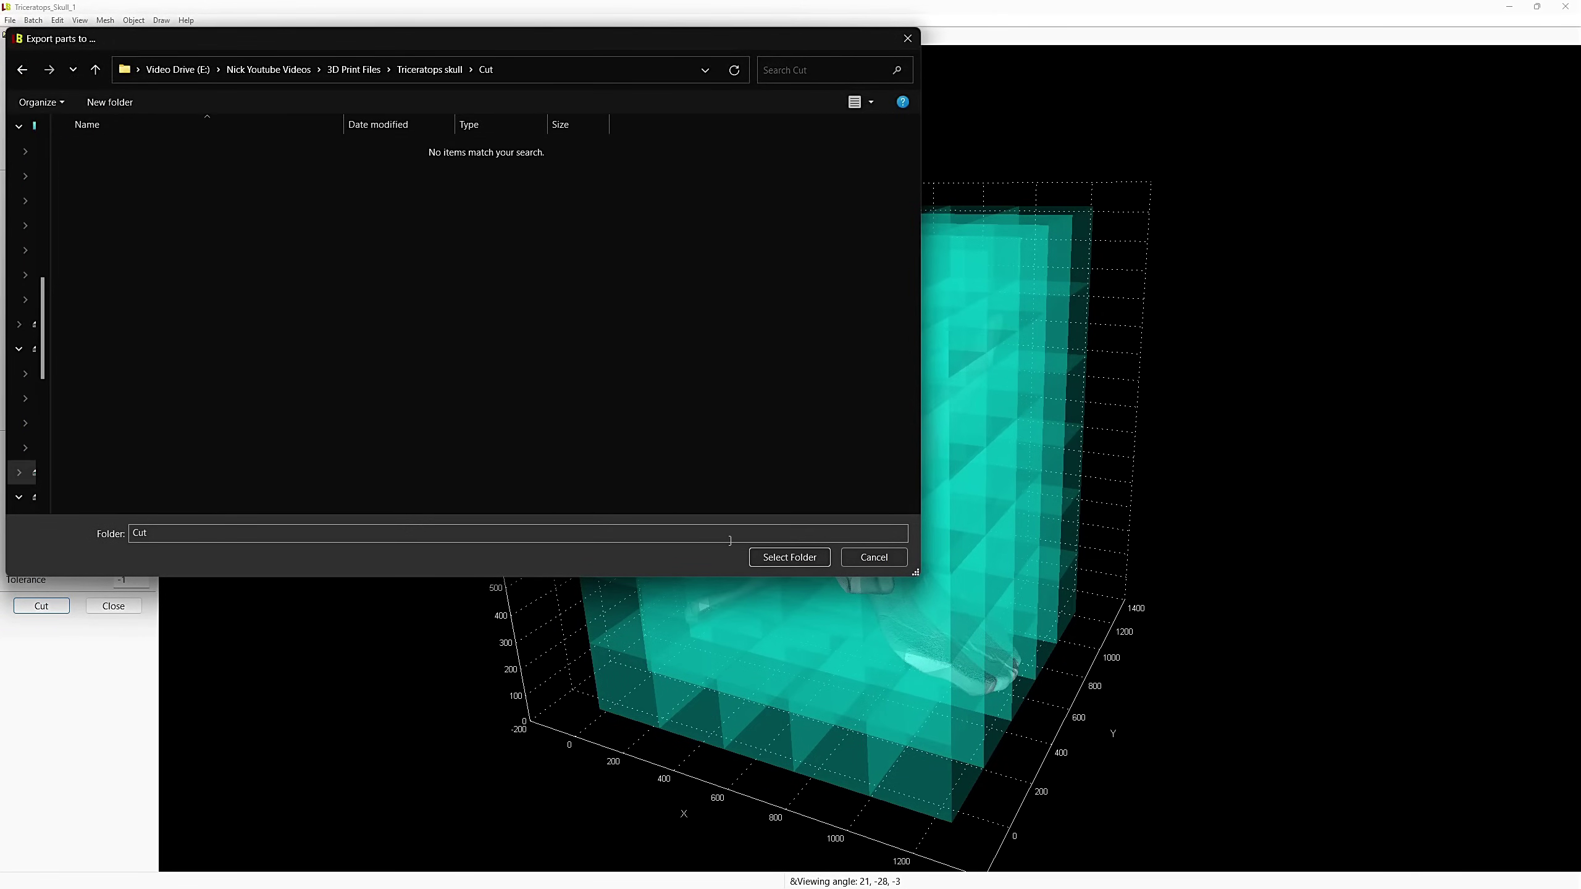
click(792, 557)
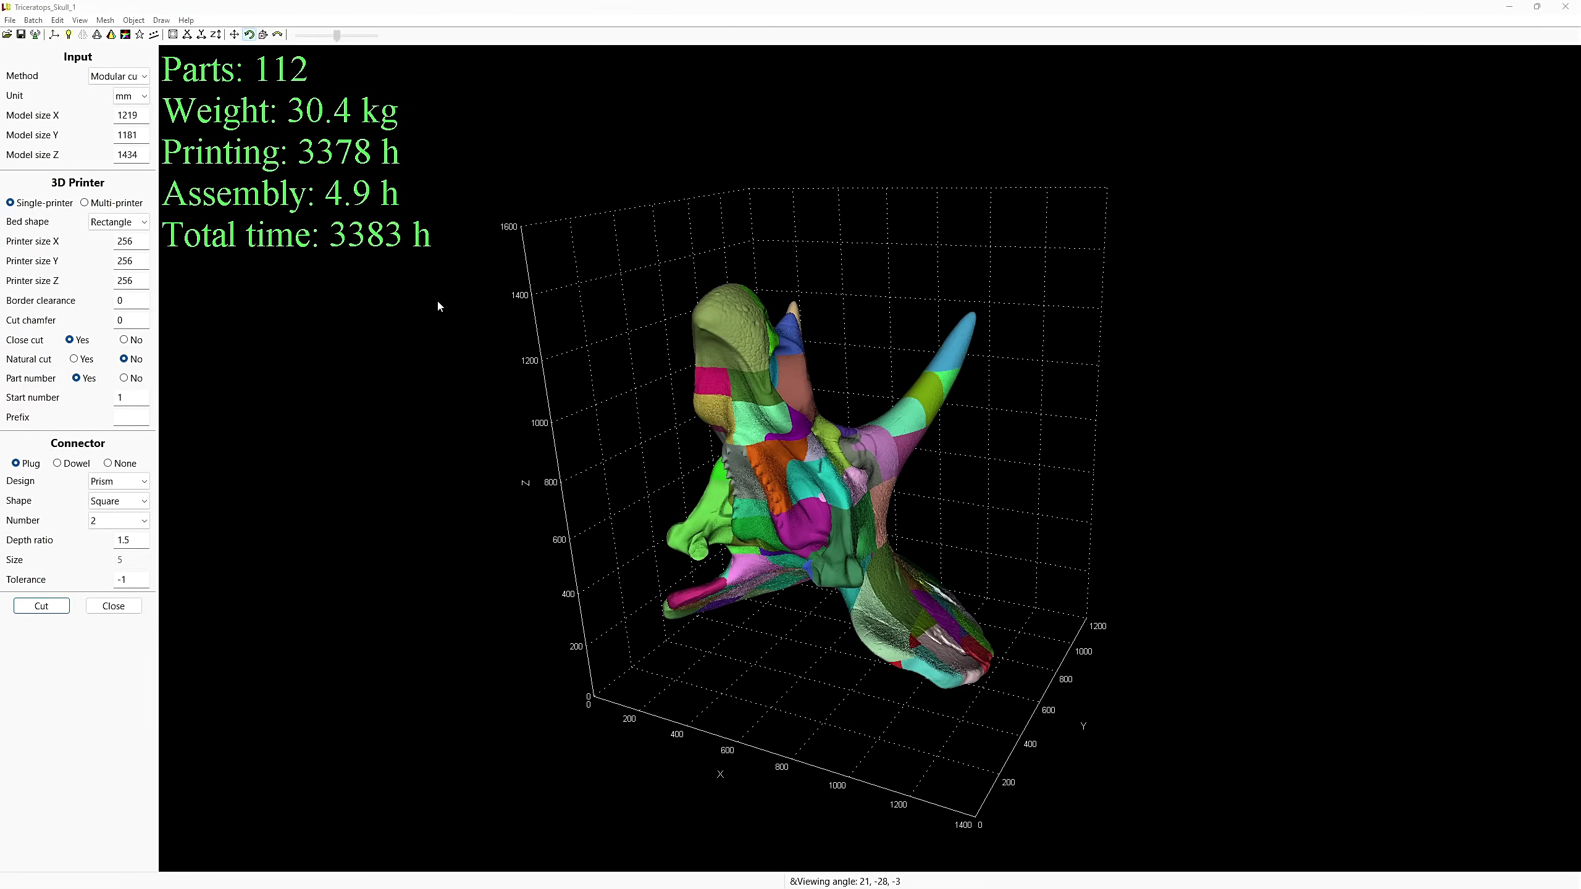
Step: Show the 112 cut skull parts in exploded view and orbit to inspect their sides
click(726, 390)
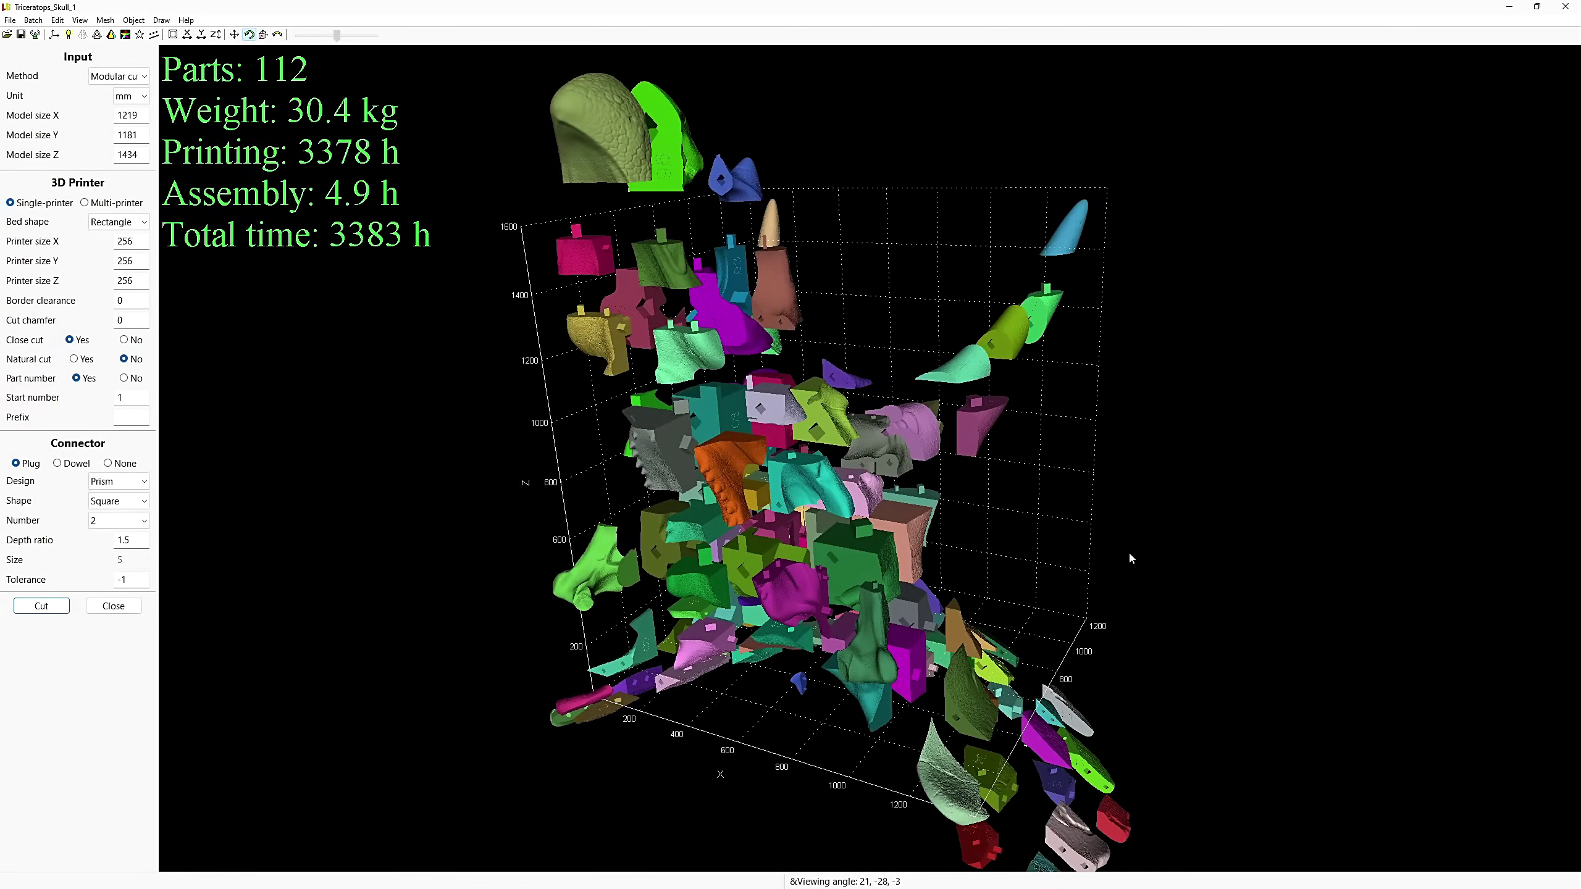
drag(1132, 556, 1153, 544)
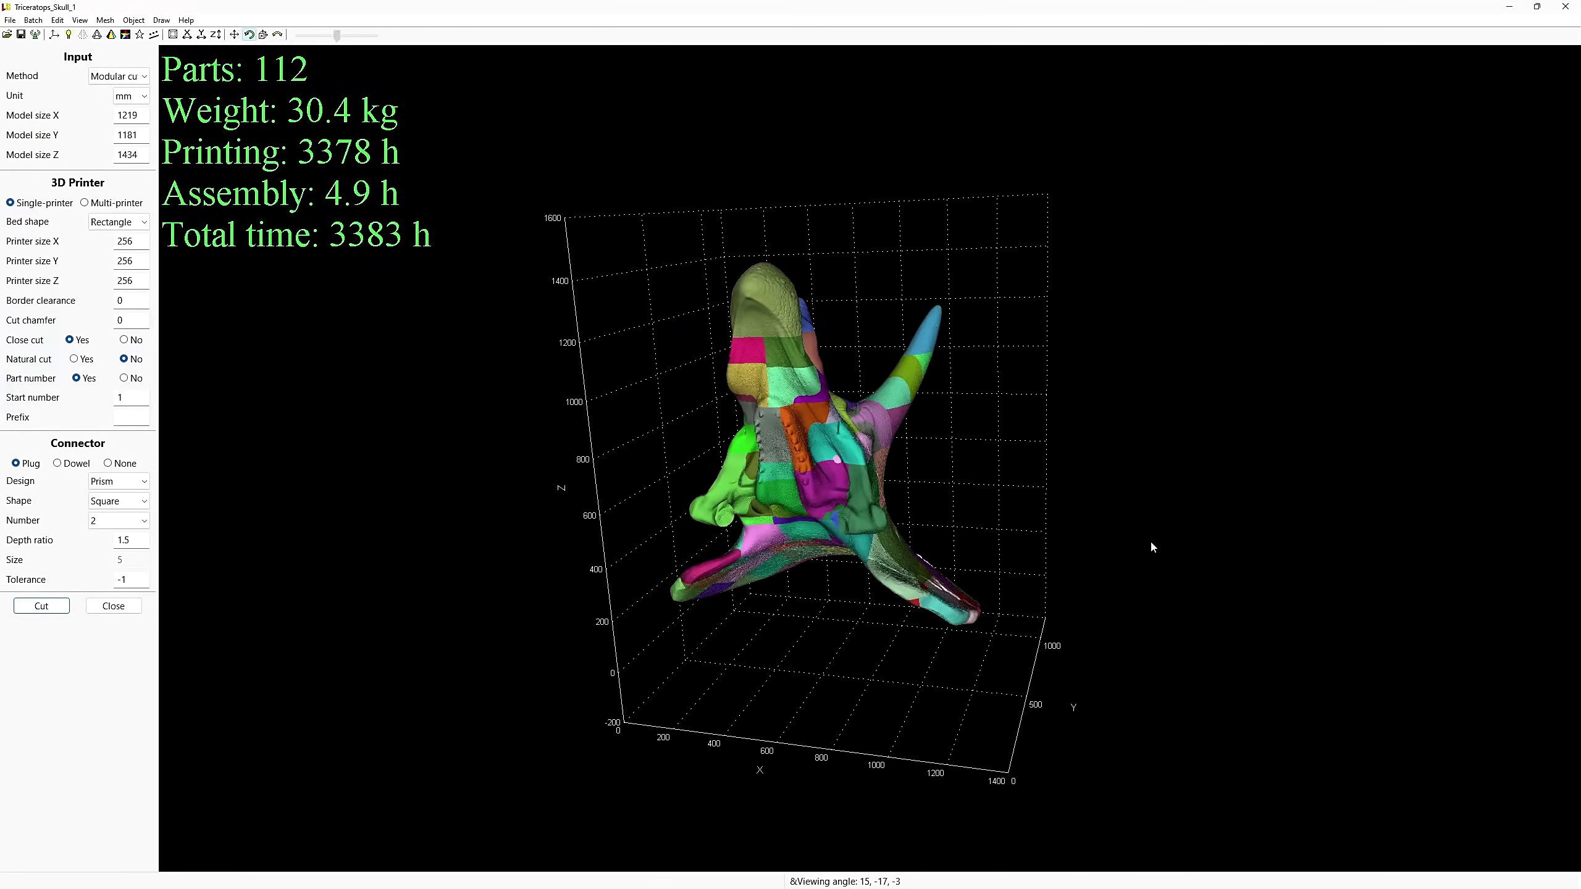
mouse_move(1152, 546)
mouse_down()
mouse_move(1091, 554)
mouse_move(1088, 574)
mouse_move(1142, 560)
mouse_up()
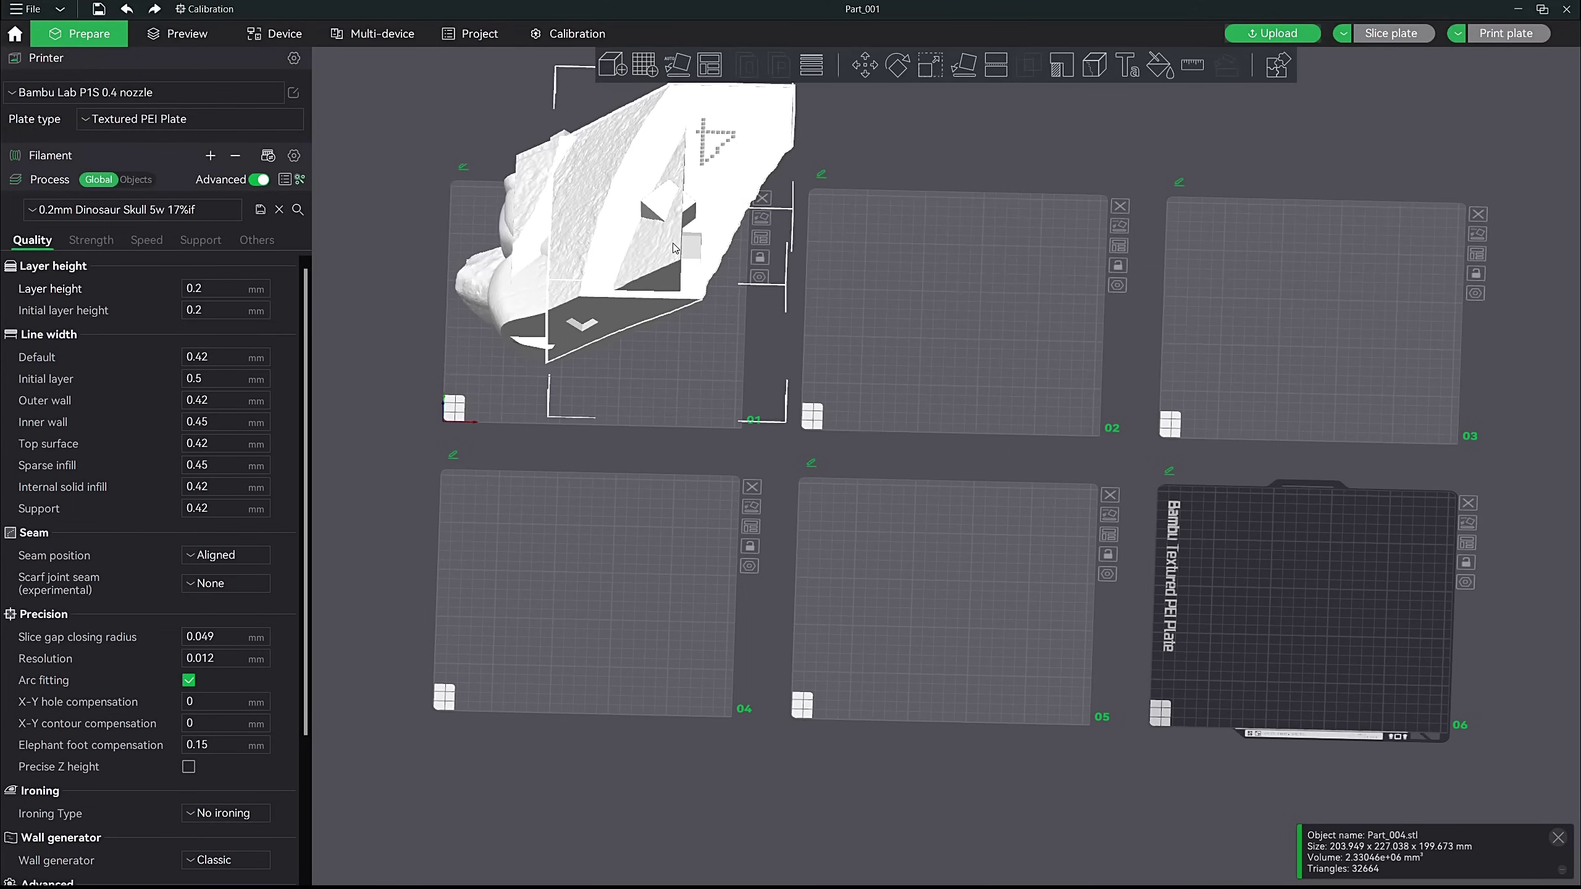
Step: Delete all objects from plate 01
drag(702, 251, 706, 254)
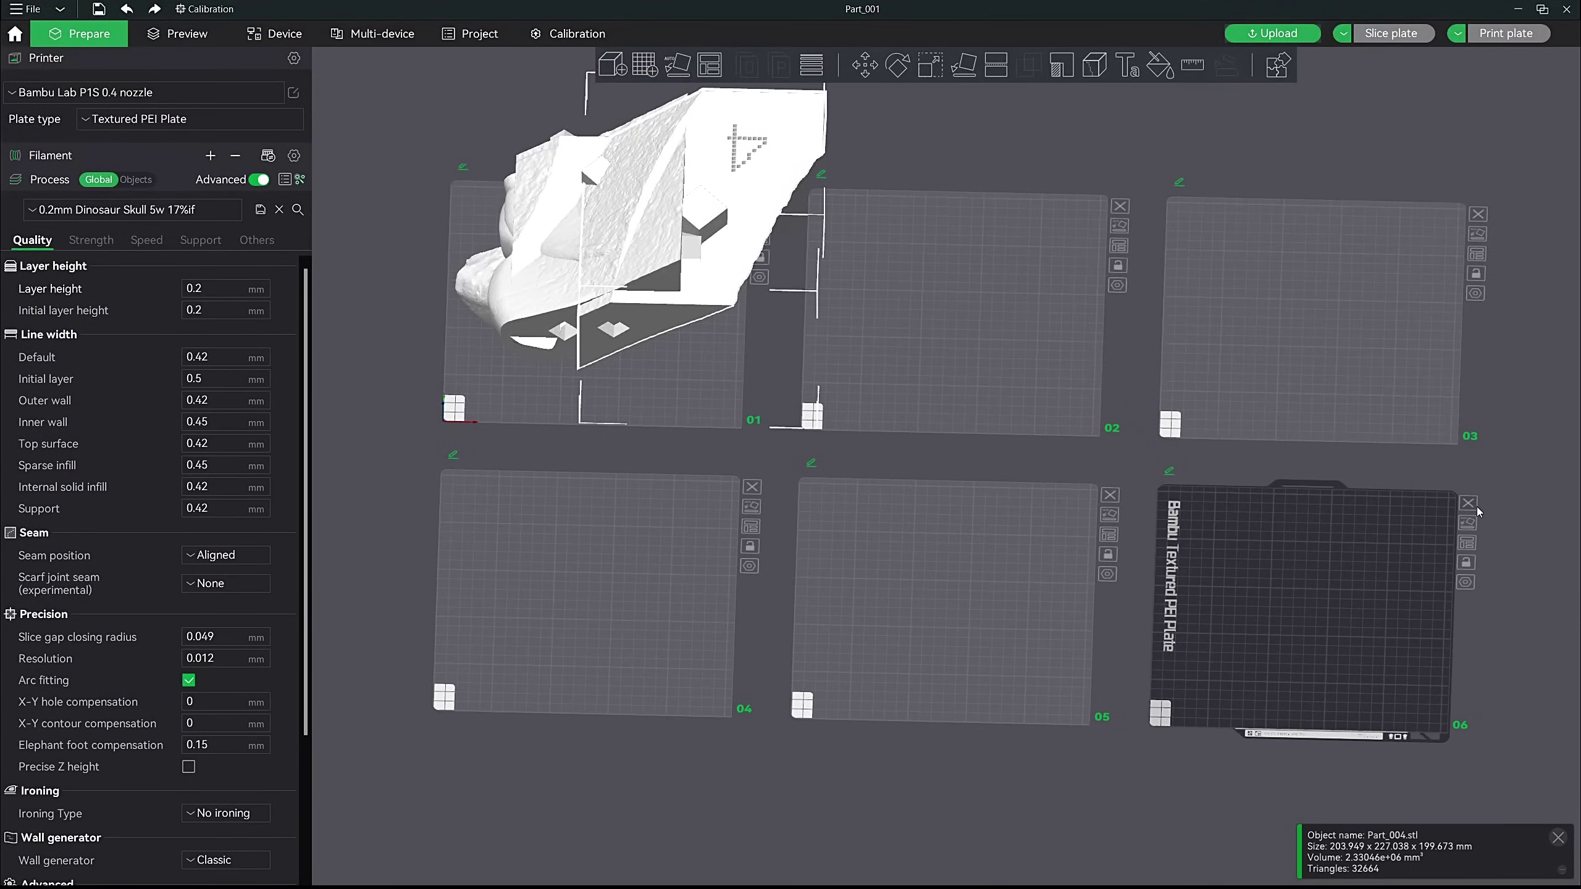
click(959, 175)
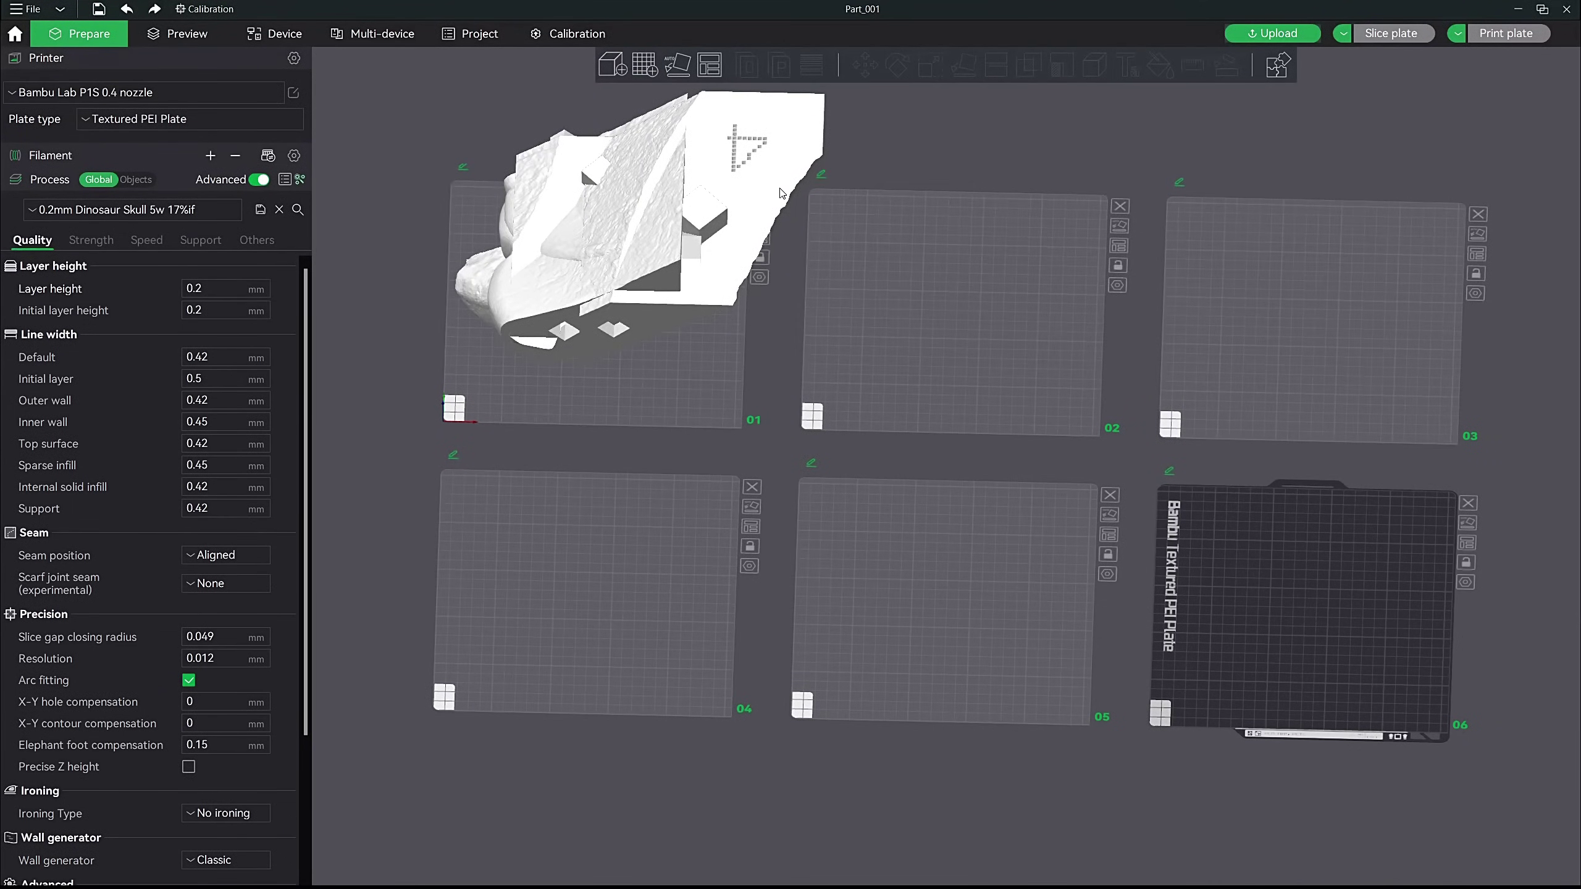
key(ctrl+a)
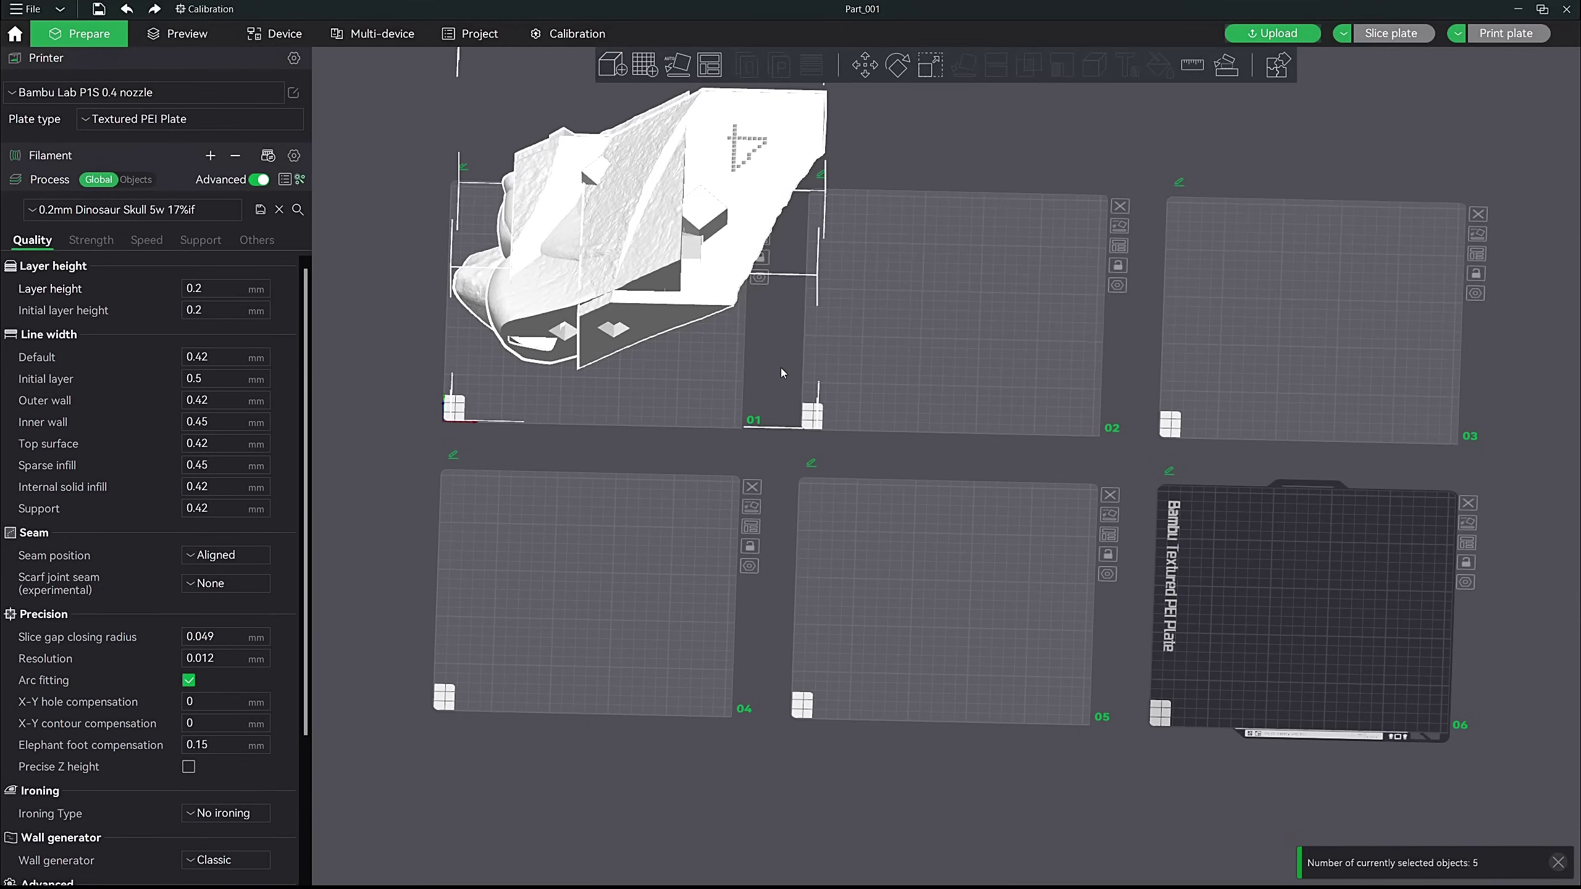
key(Delete)
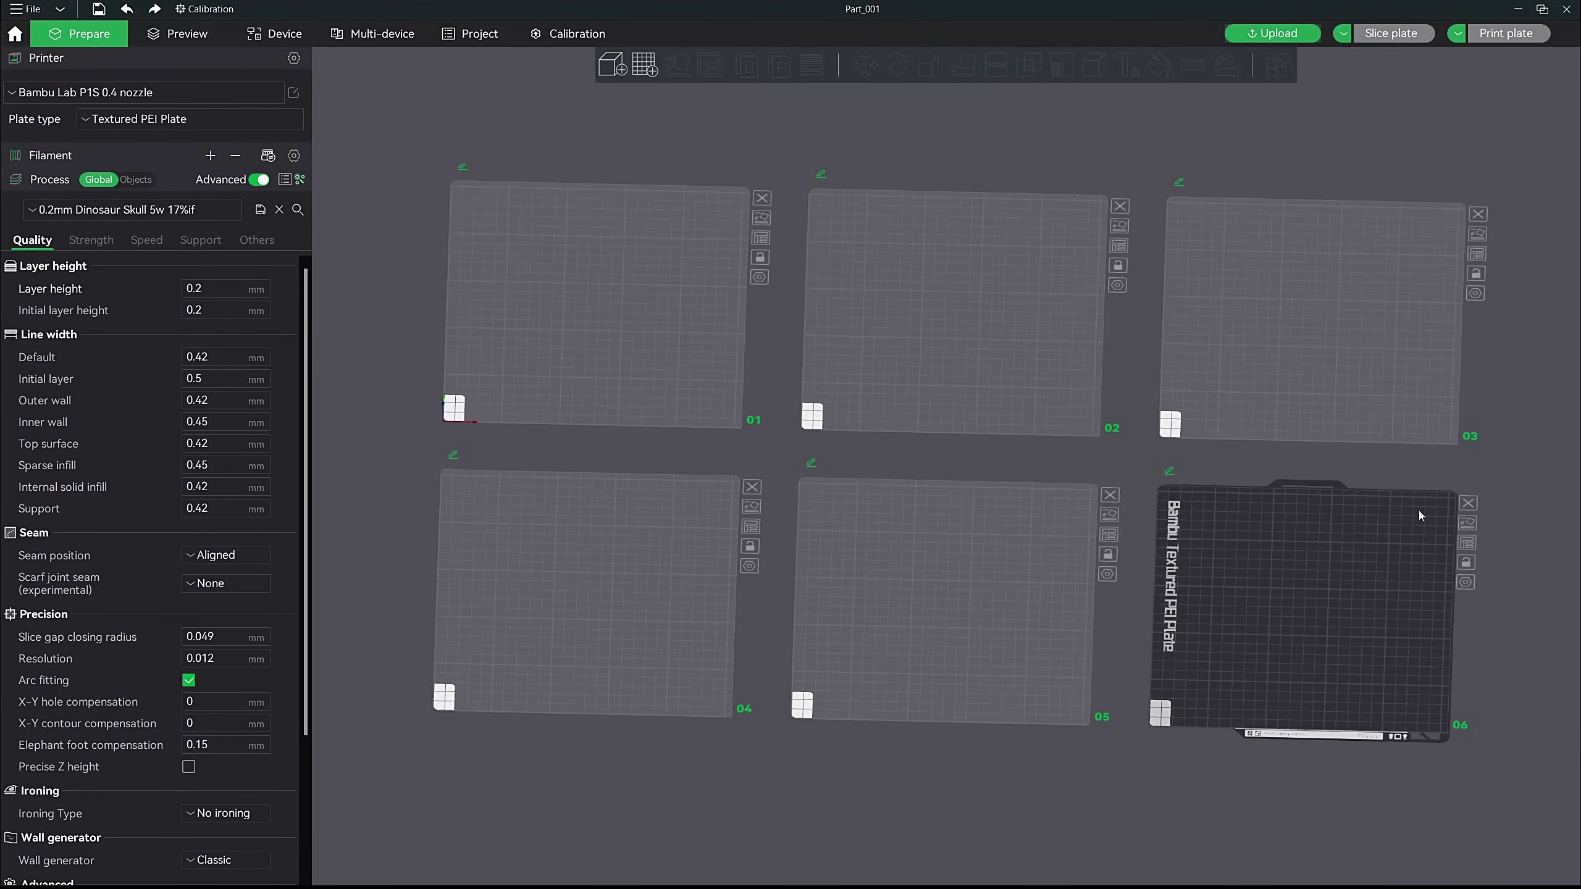
Step: Remove the five extra plates and zoom to fit the empty plate 01
click(1121, 206)
click(1120, 207)
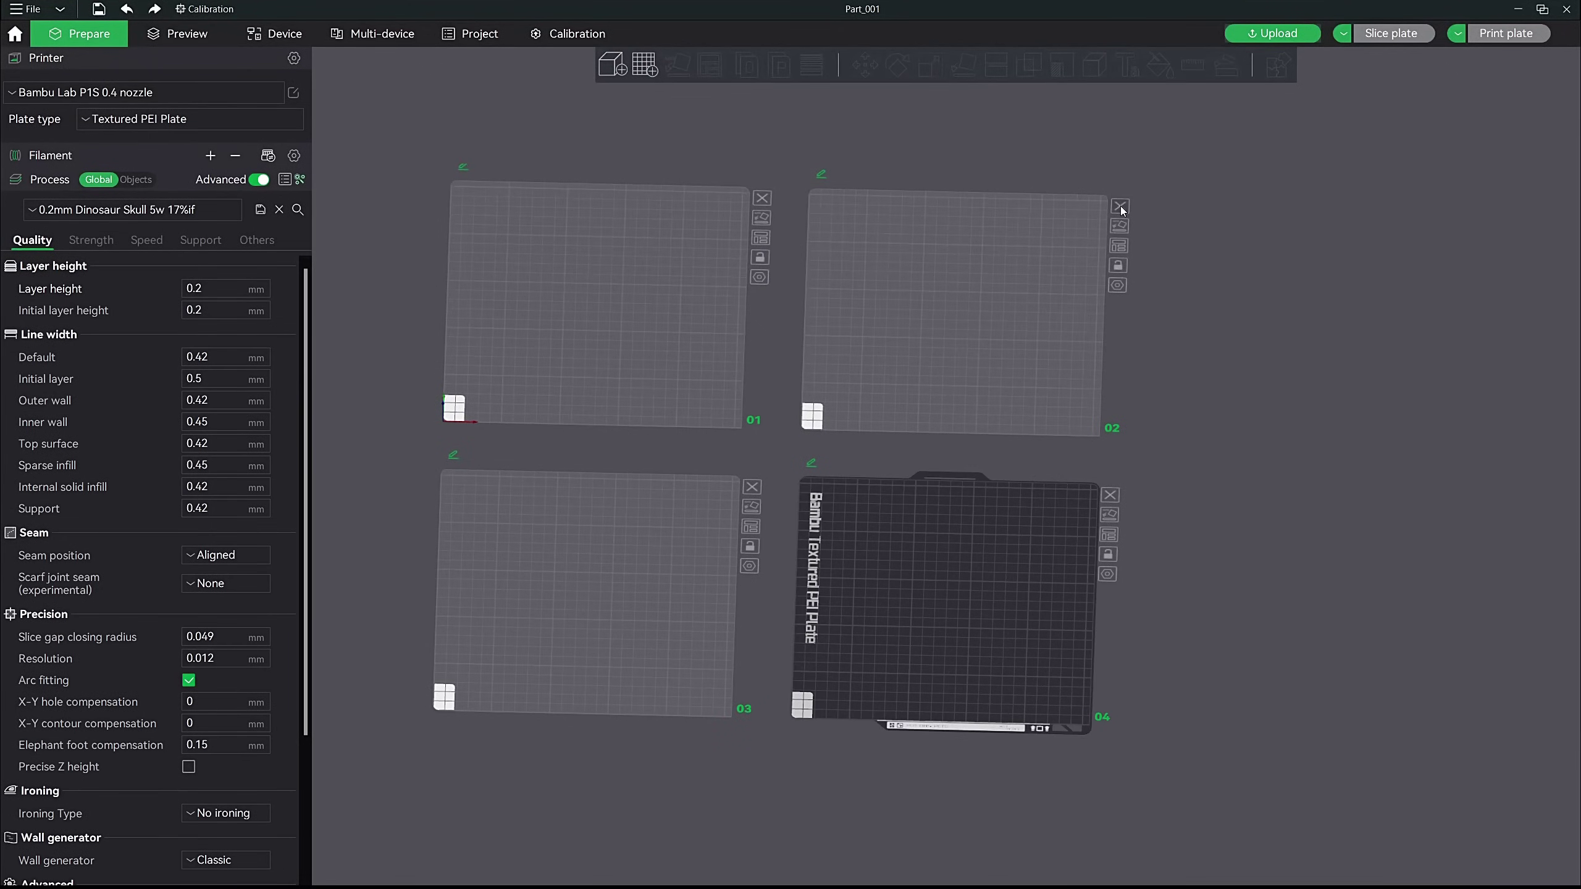
click(1120, 206)
click(1120, 206)
click(1121, 206)
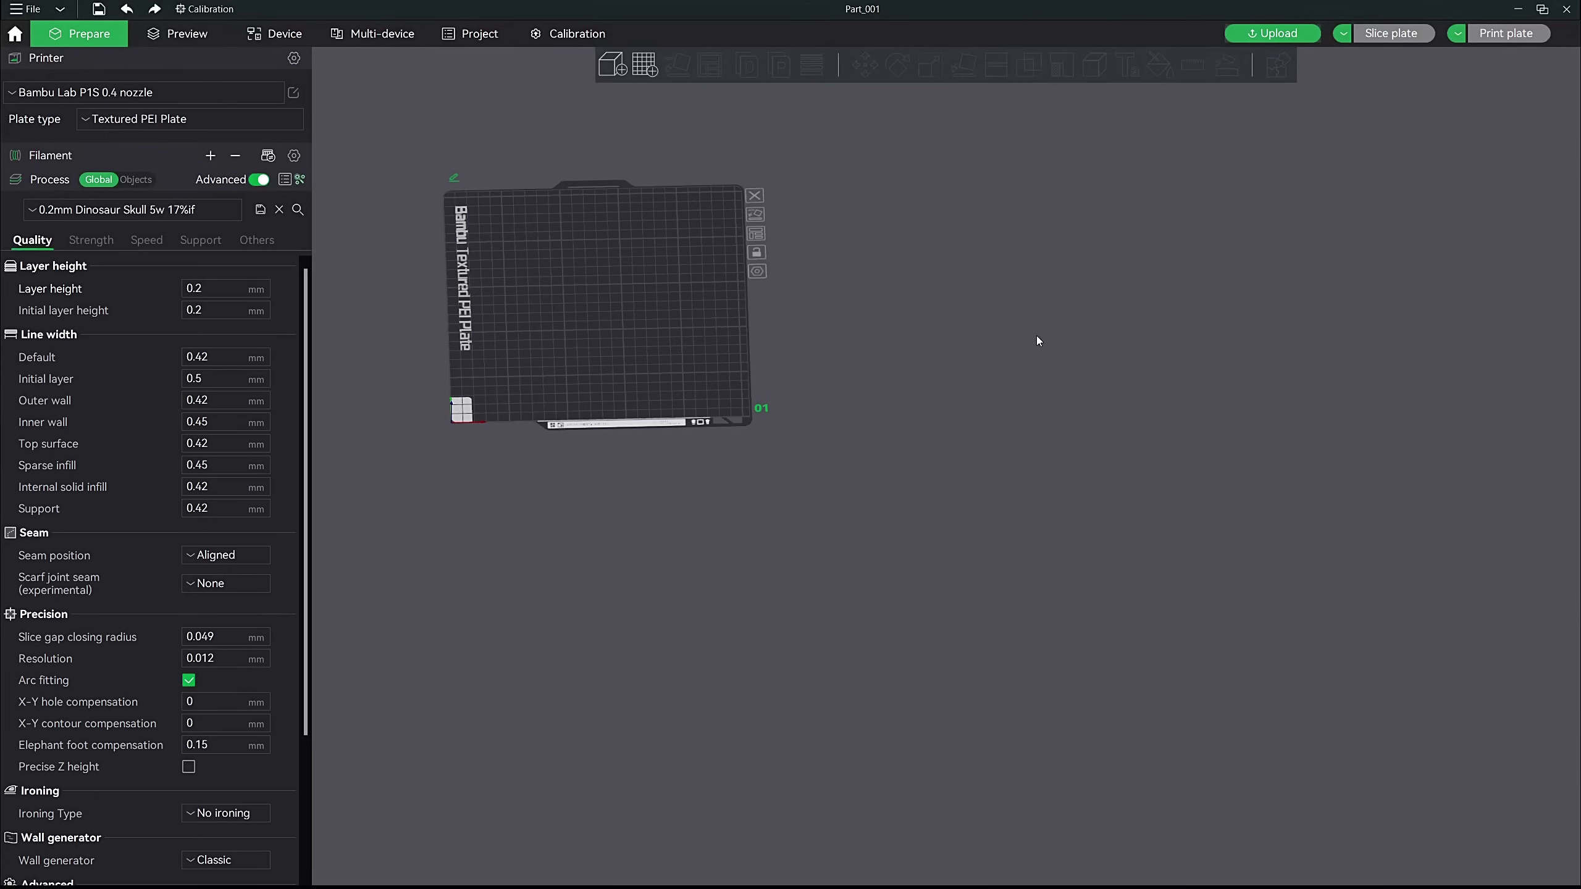
key(z)
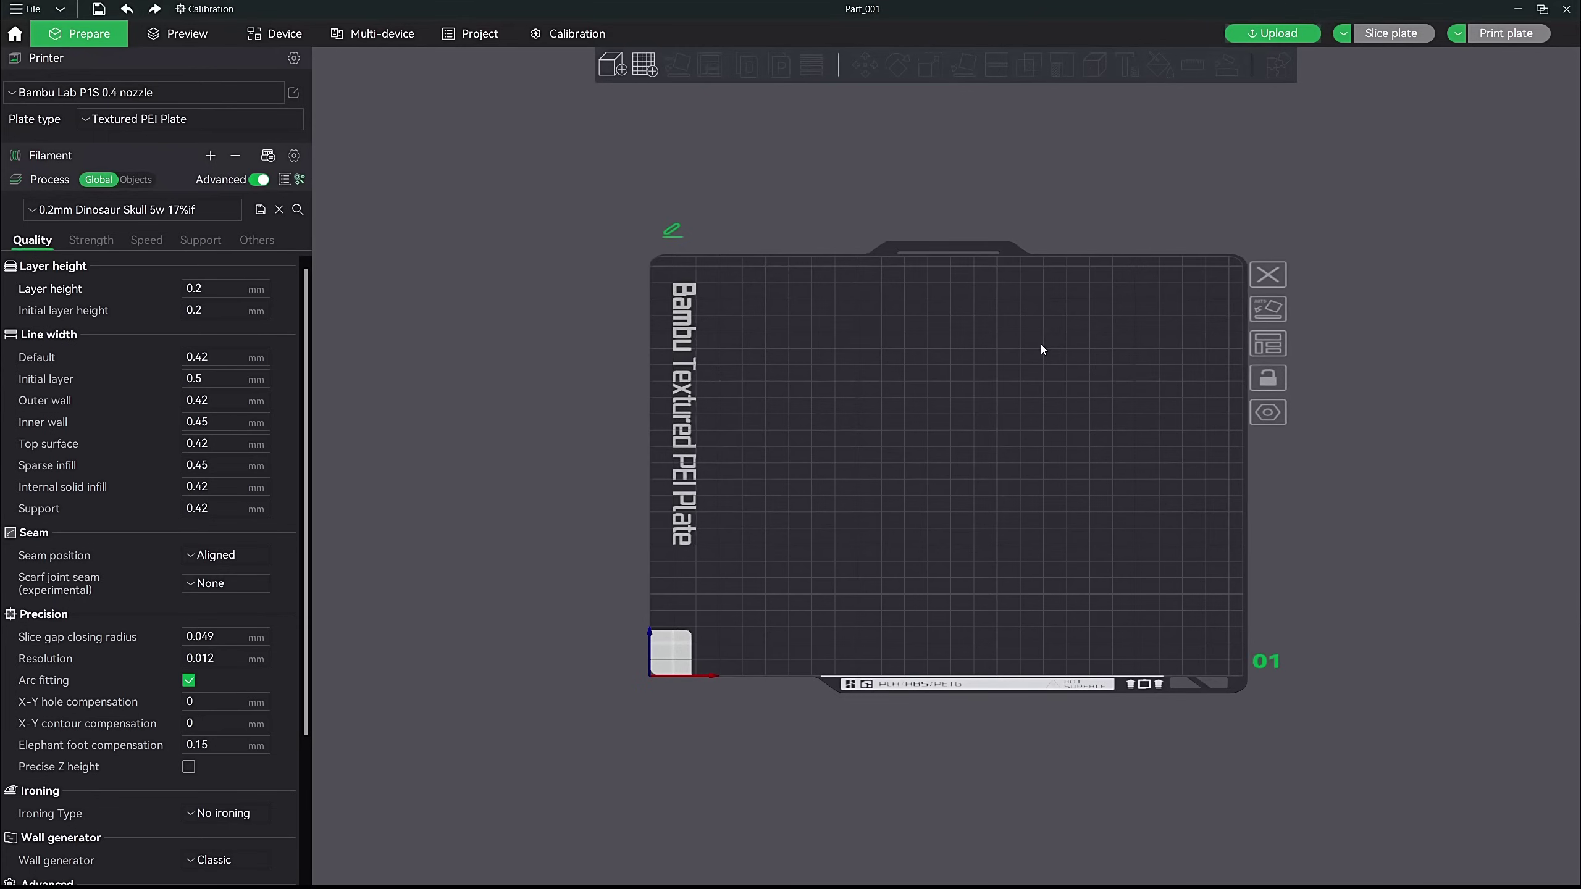
scroll(1331, 489, up, 1)
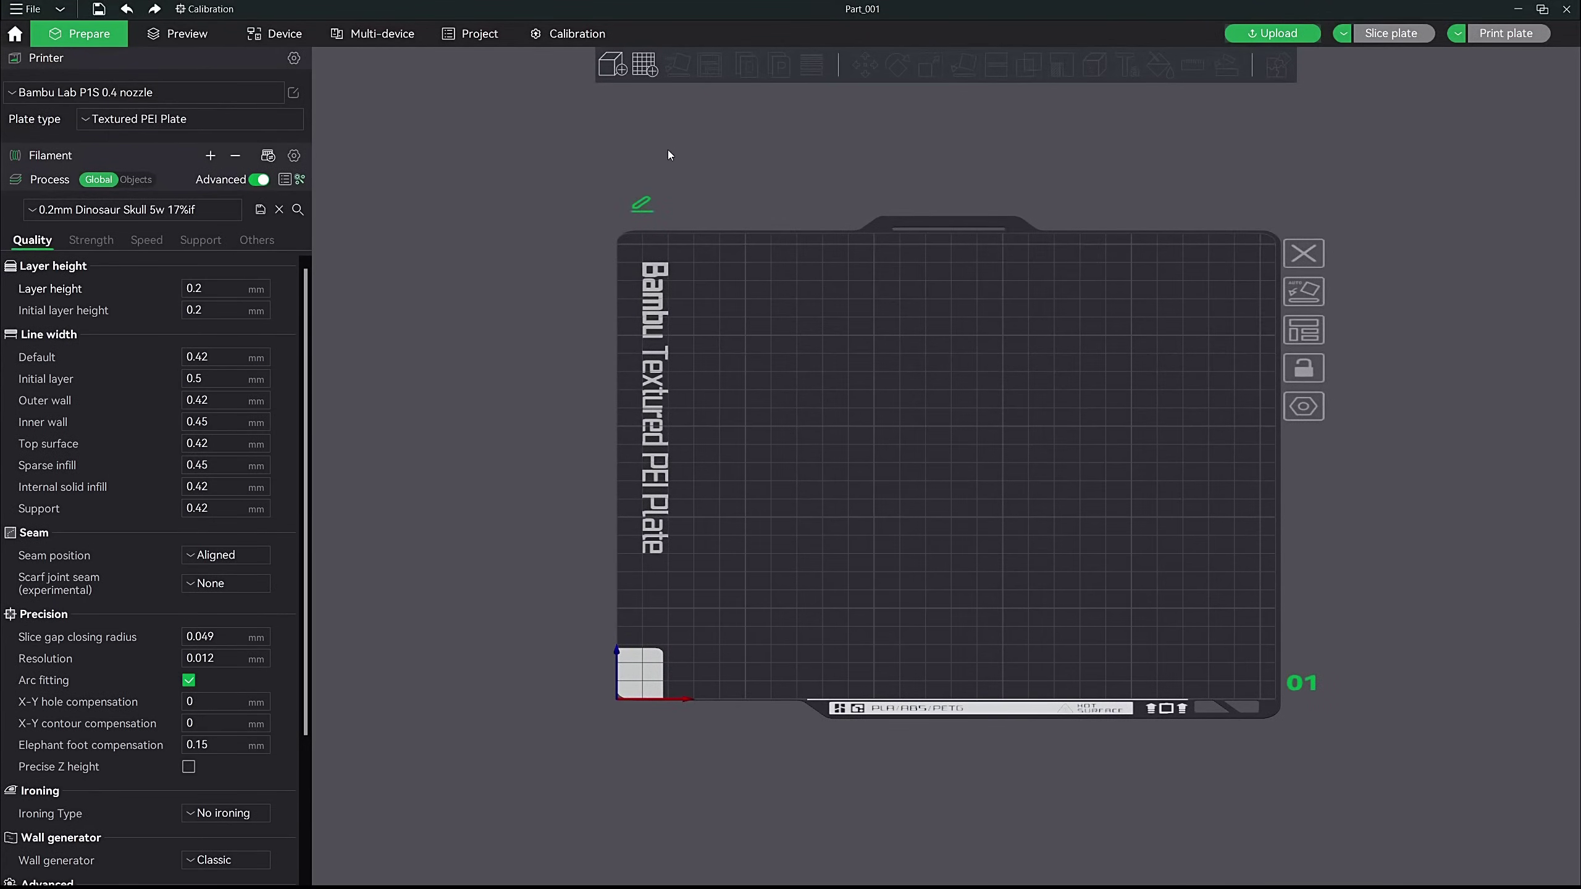
Step: Import Part_001.stl through Part_005.stl as five separate objects, not one multi-part object
click(613, 65)
click(206, 122)
shift+click(208, 213)
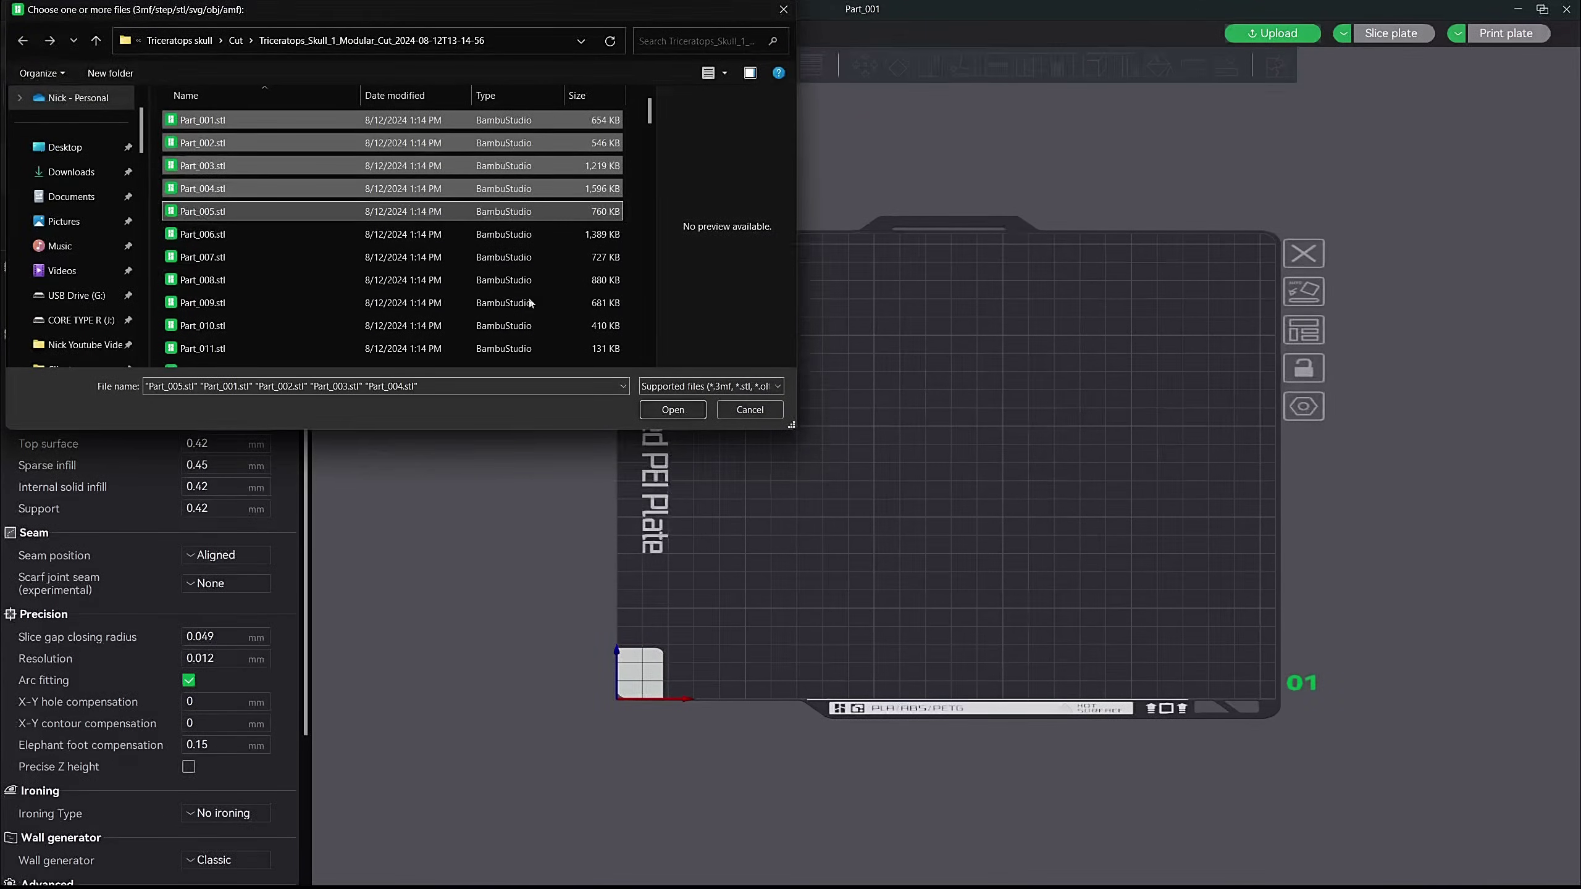
click(671, 412)
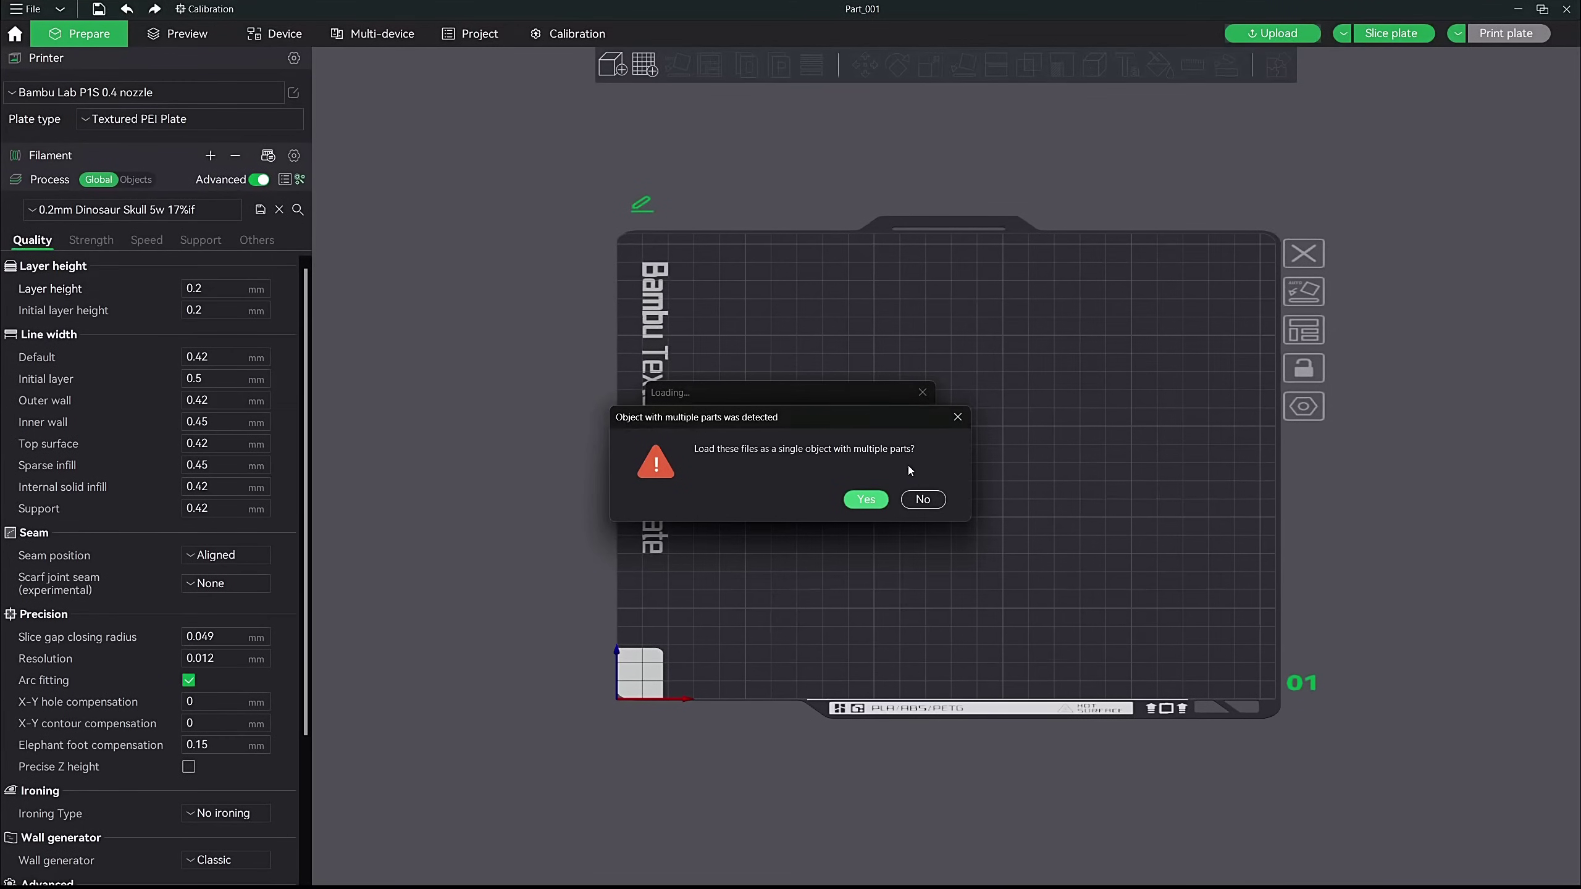
click(926, 501)
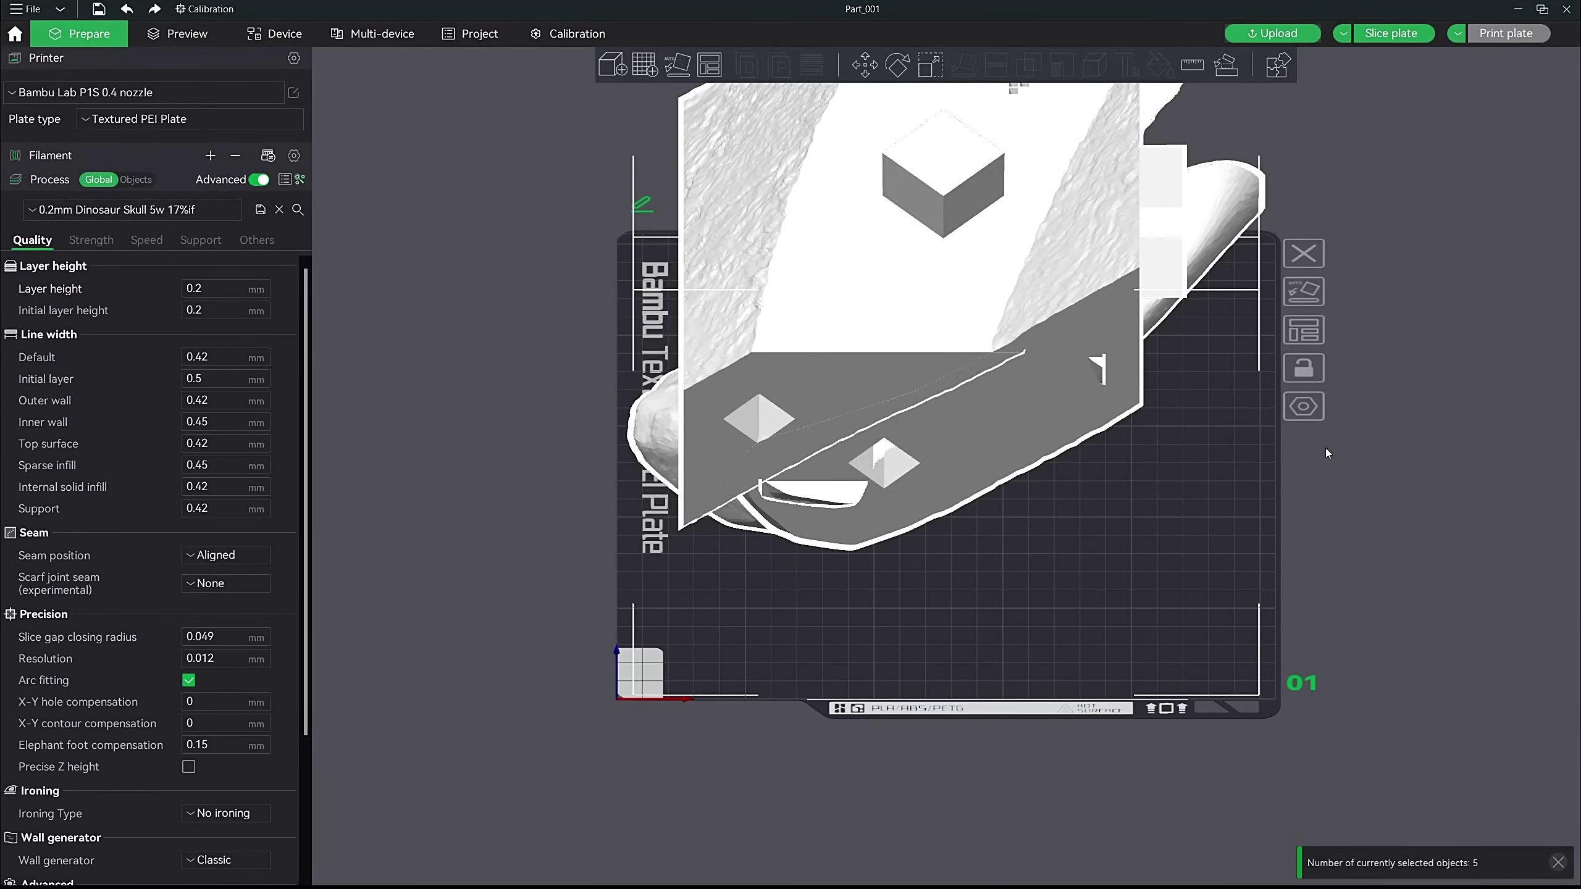
Step: Add four build plates for five in total, then deselect all parts
click(652, 72)
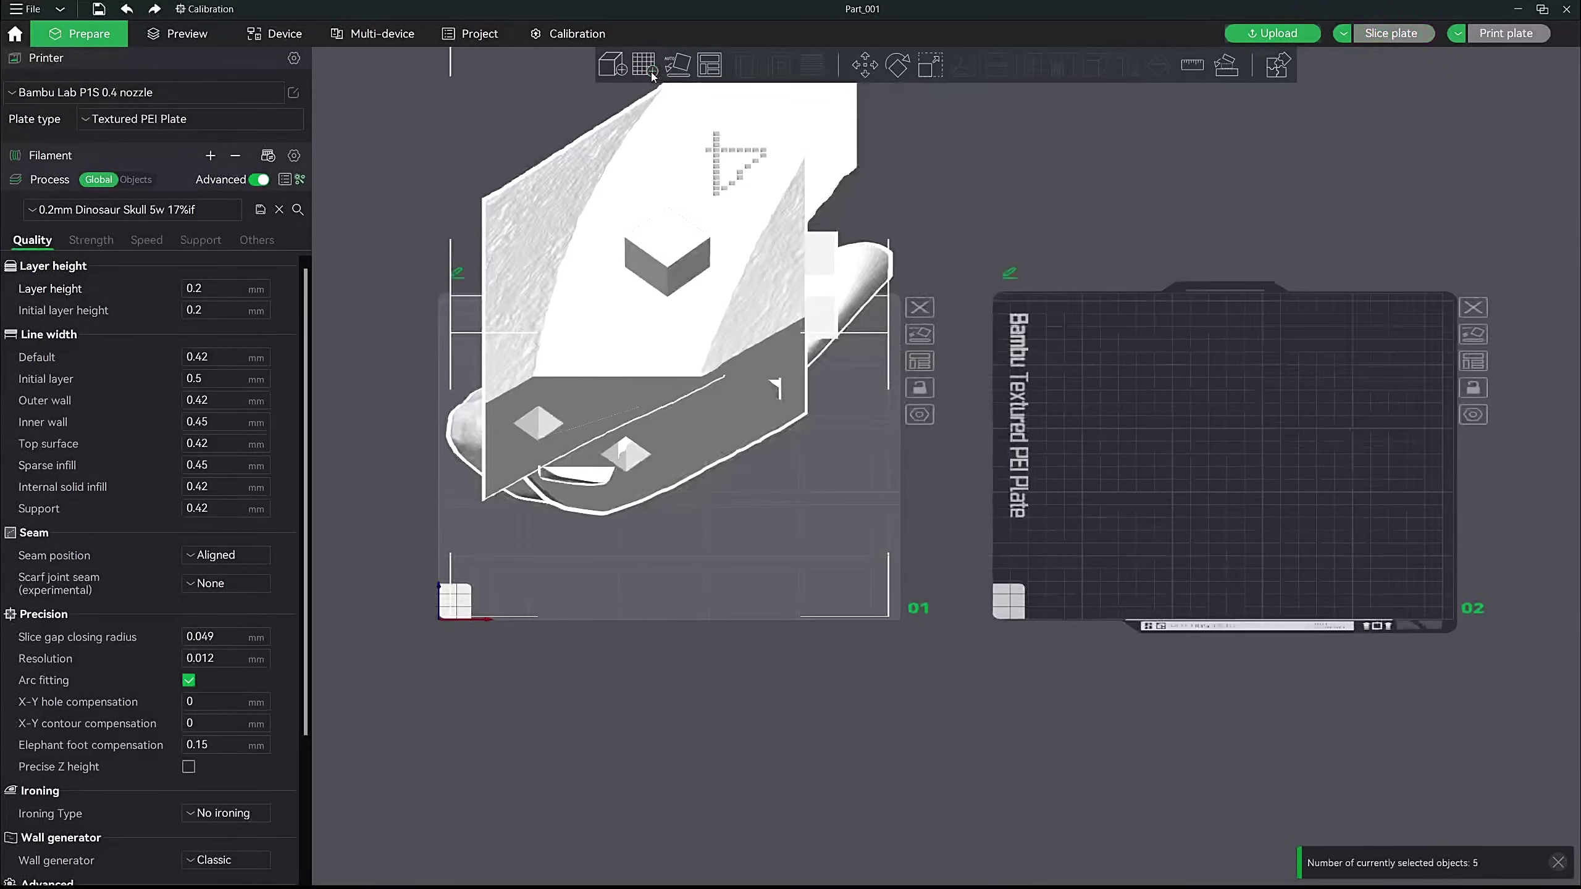
click(654, 73)
click(653, 71)
click(652, 71)
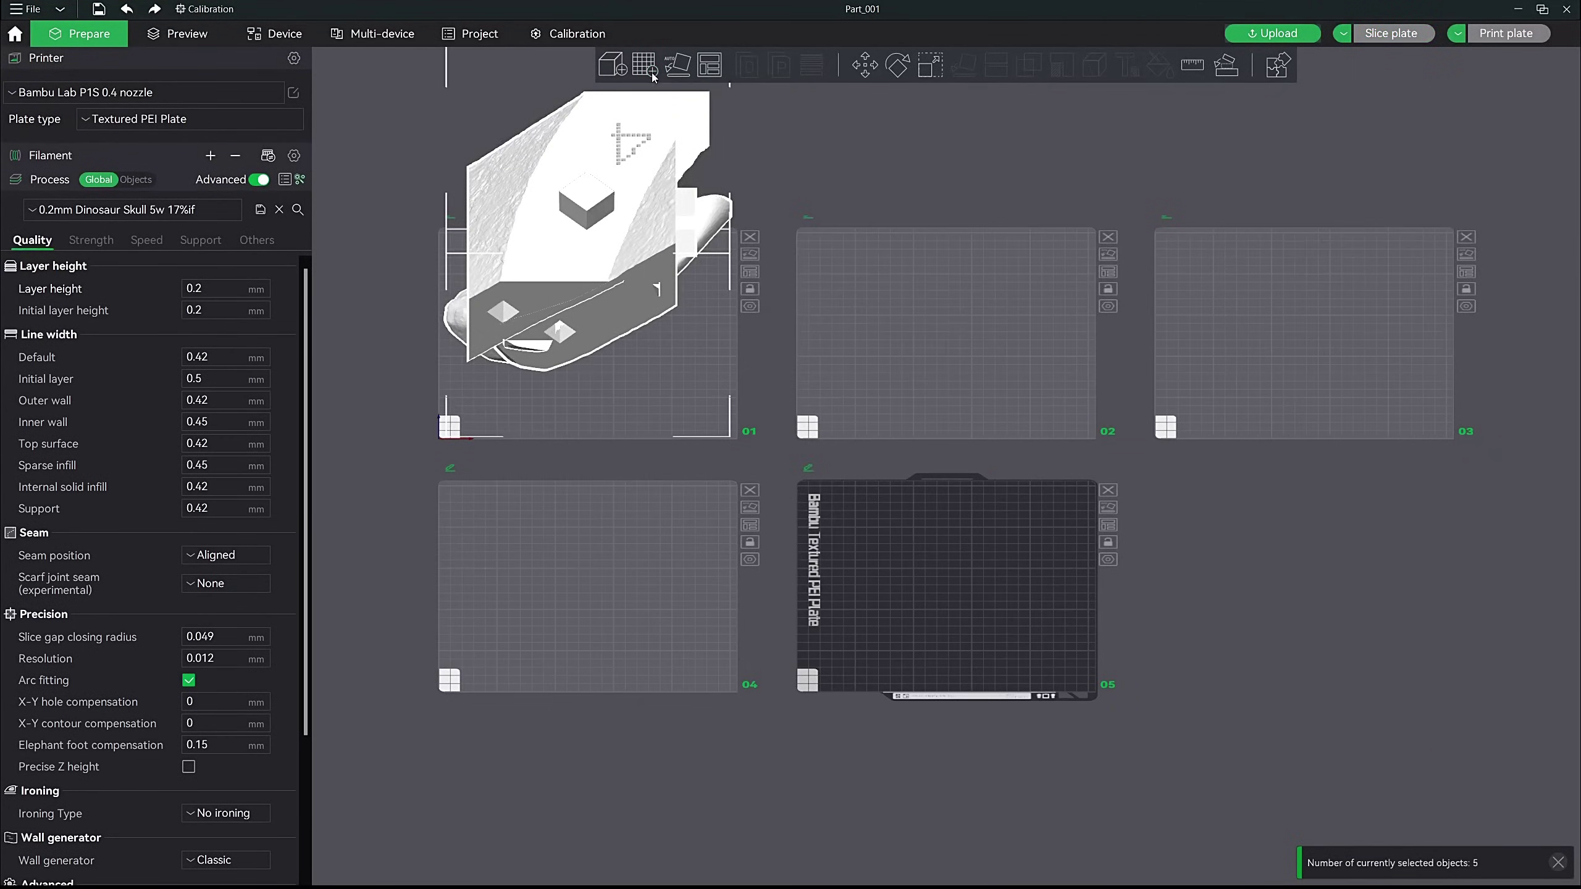
click(801, 170)
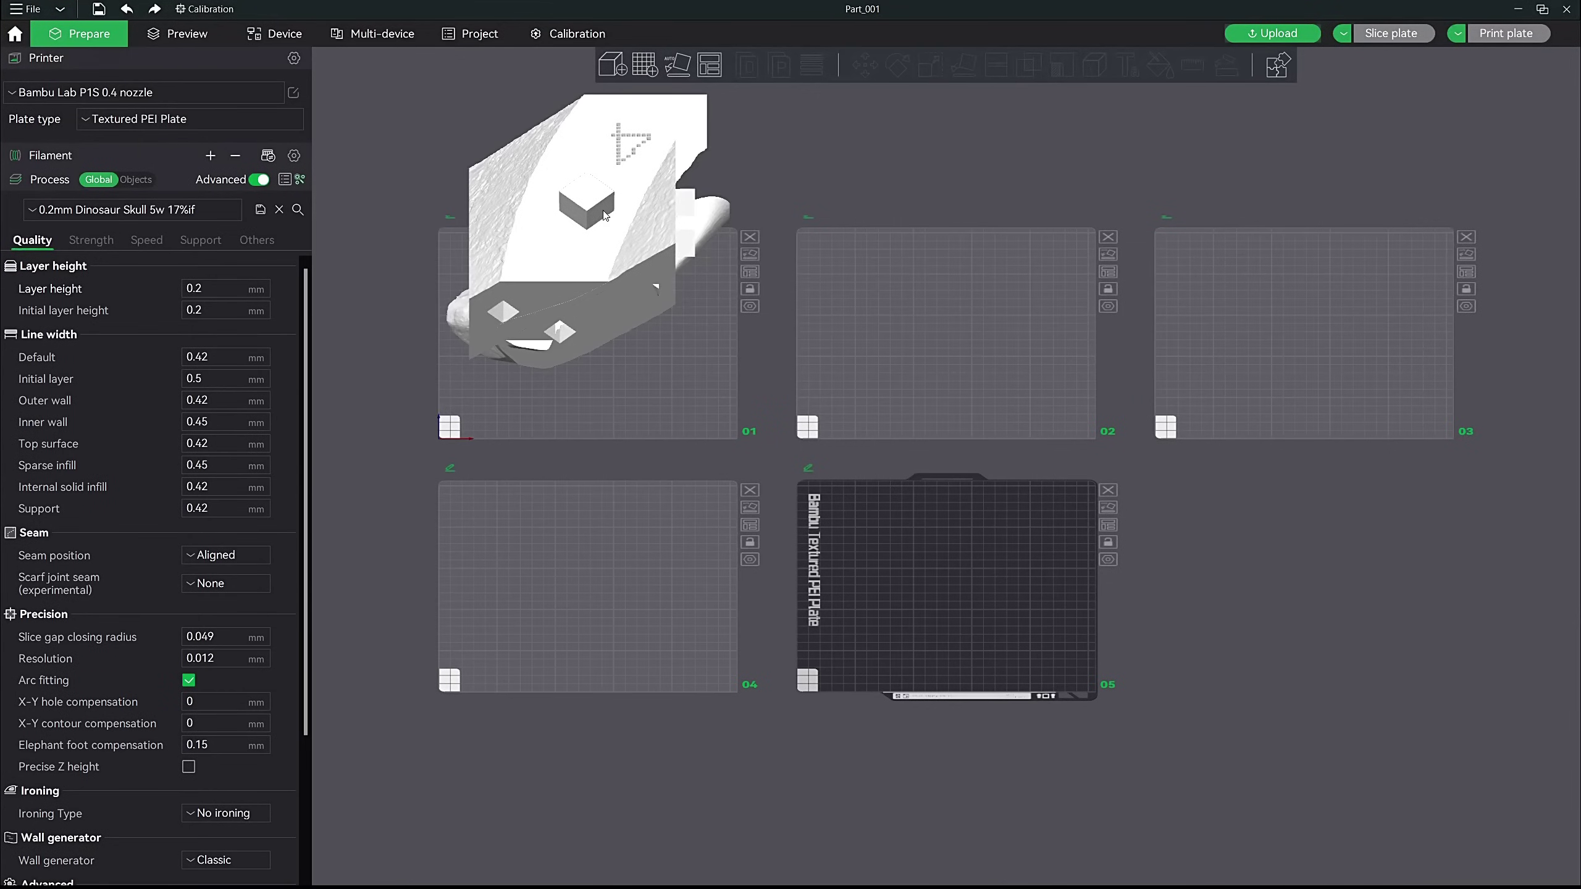
Step: Move Part_004, Part_003 and Part_002 onto plates 04, 03 and 02
click(556, 255)
drag(546, 256, 547, 524)
click(615, 290)
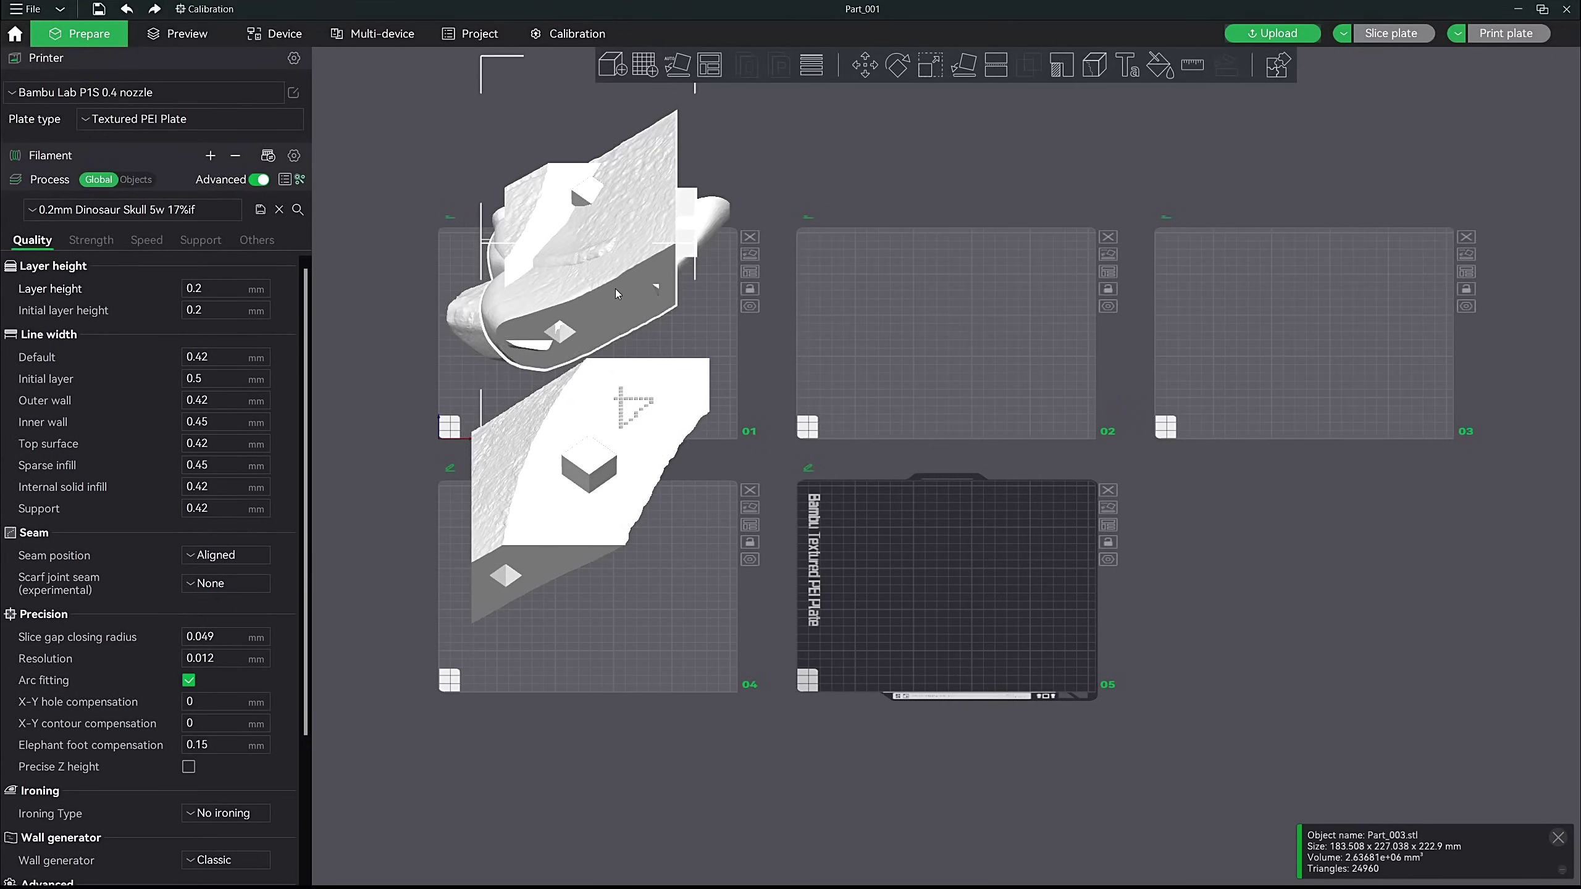
drag(615, 289, 1339, 293)
click(599, 270)
drag(599, 270, 931, 267)
Step: Move the banana-shaped Part_005 onto plate 05 and settle Part_001 on plate 01
click(660, 249)
drag(660, 249, 714, 200)
key(ctrl+z)
key(ctrl+z)
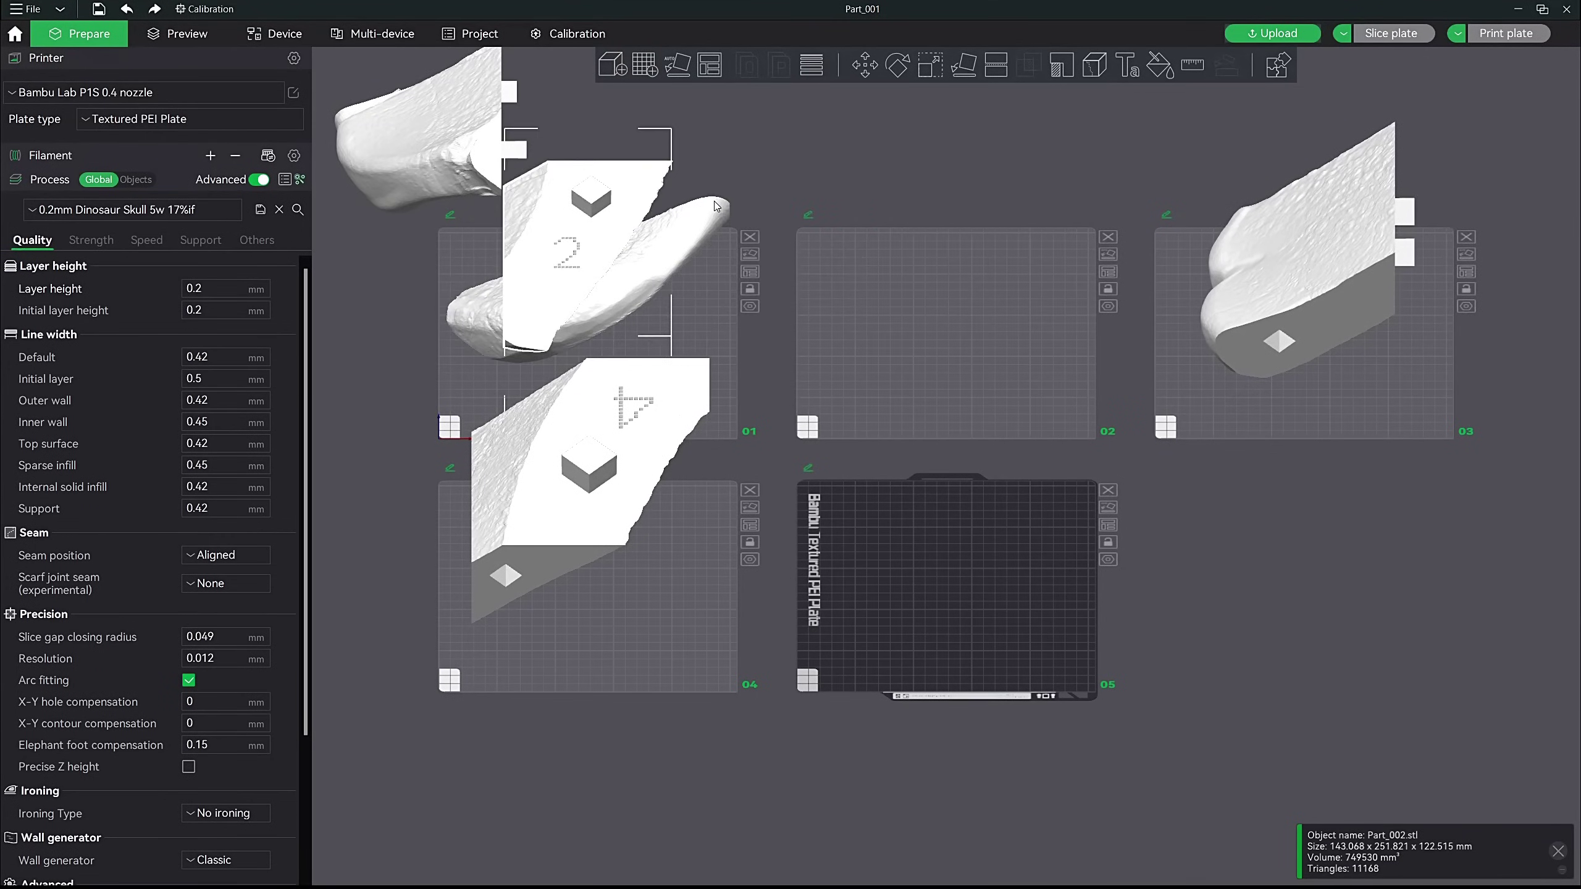
key(ctrl+y)
key(ctrl+y)
key(ctrl+y)
click(654, 279)
drag(623, 290, 972, 564)
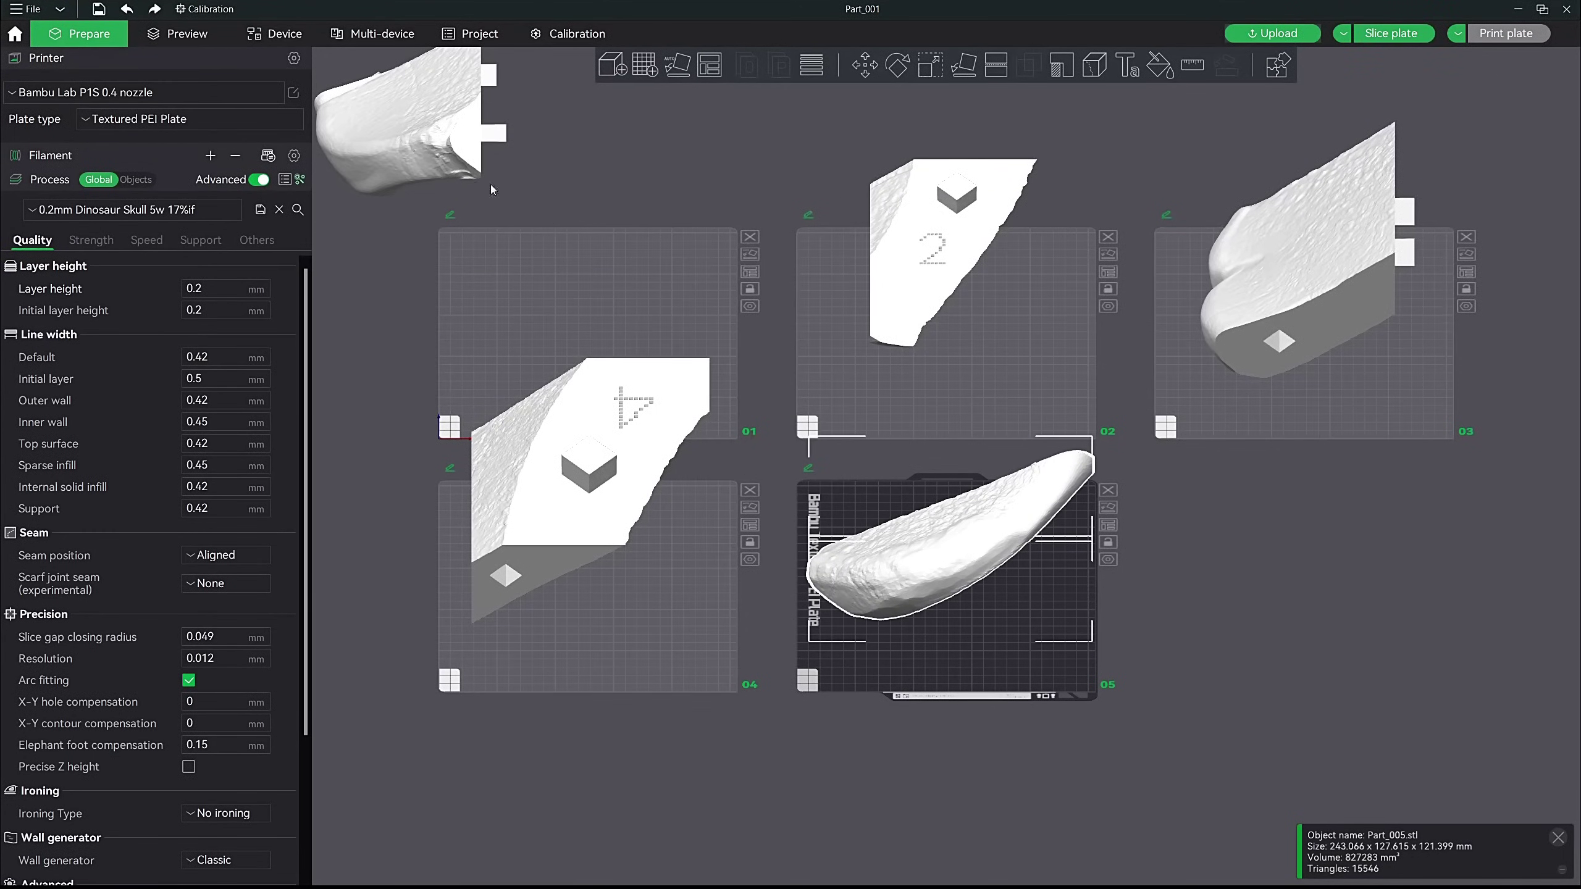
drag(477, 175, 613, 254)
drag(766, 262, 763, 212)
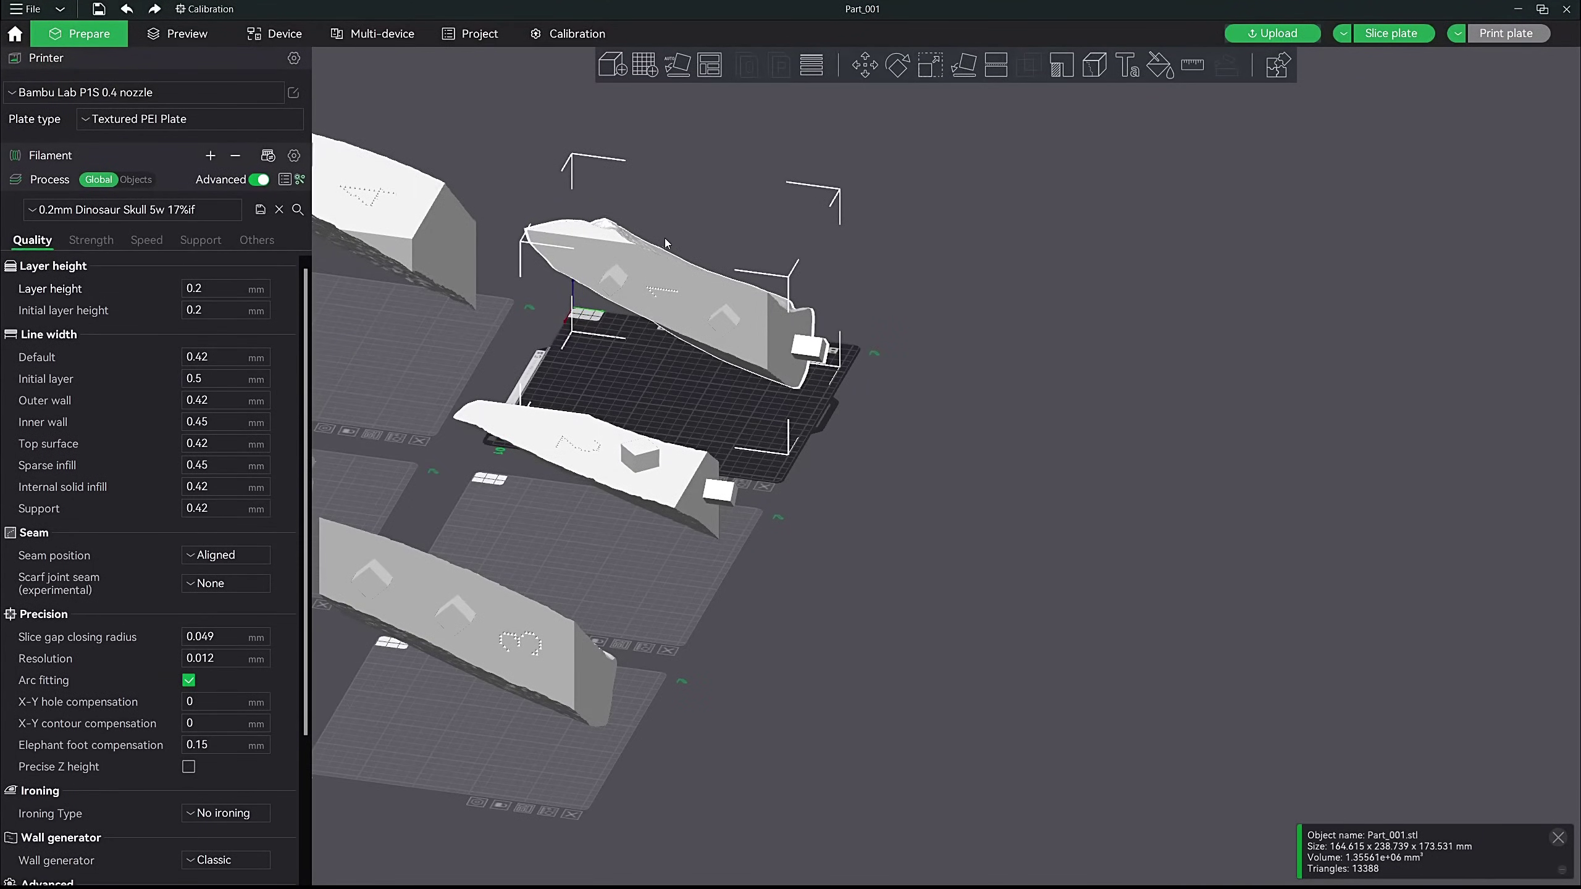
Step: Lay Part_001 flat on a chosen face with Lay on Face
click(966, 68)
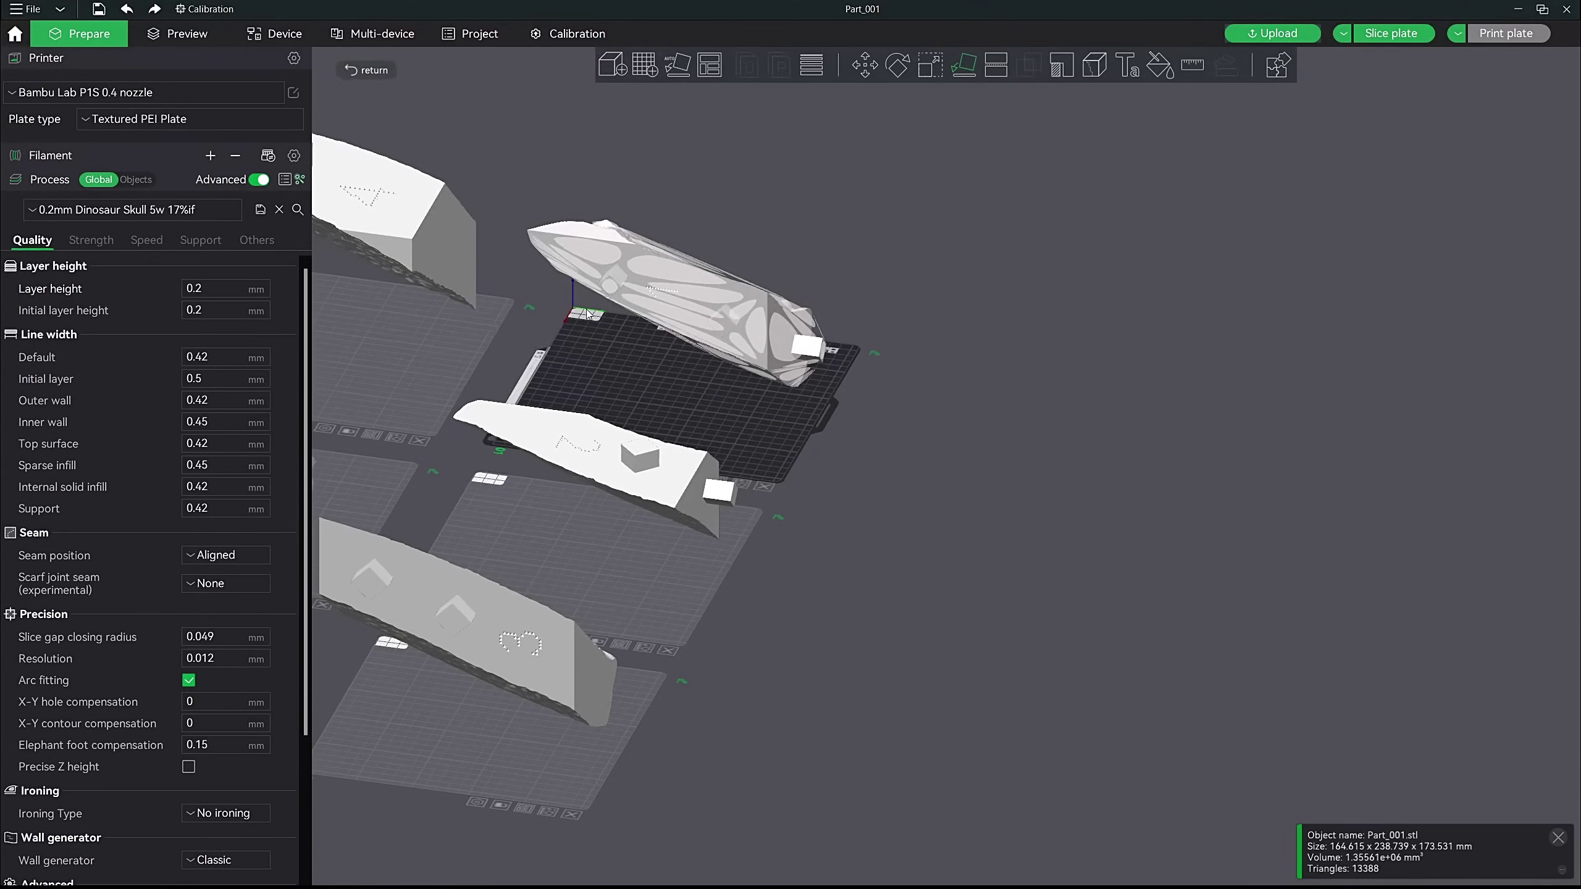
click(612, 290)
drag(903, 436, 678, 398)
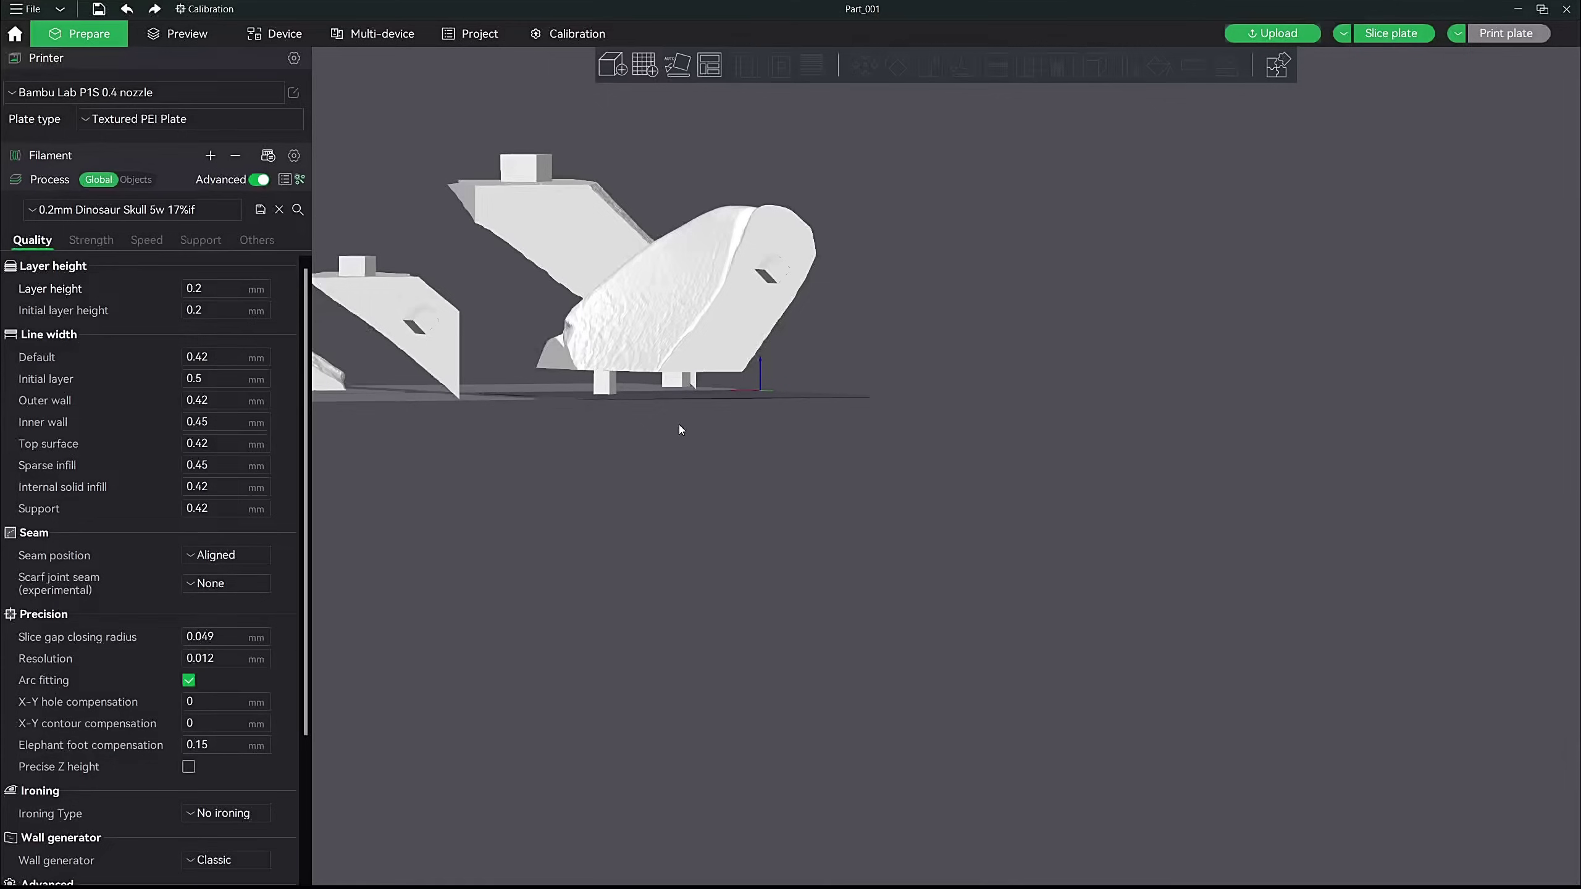
drag(679, 430, 797, 534)
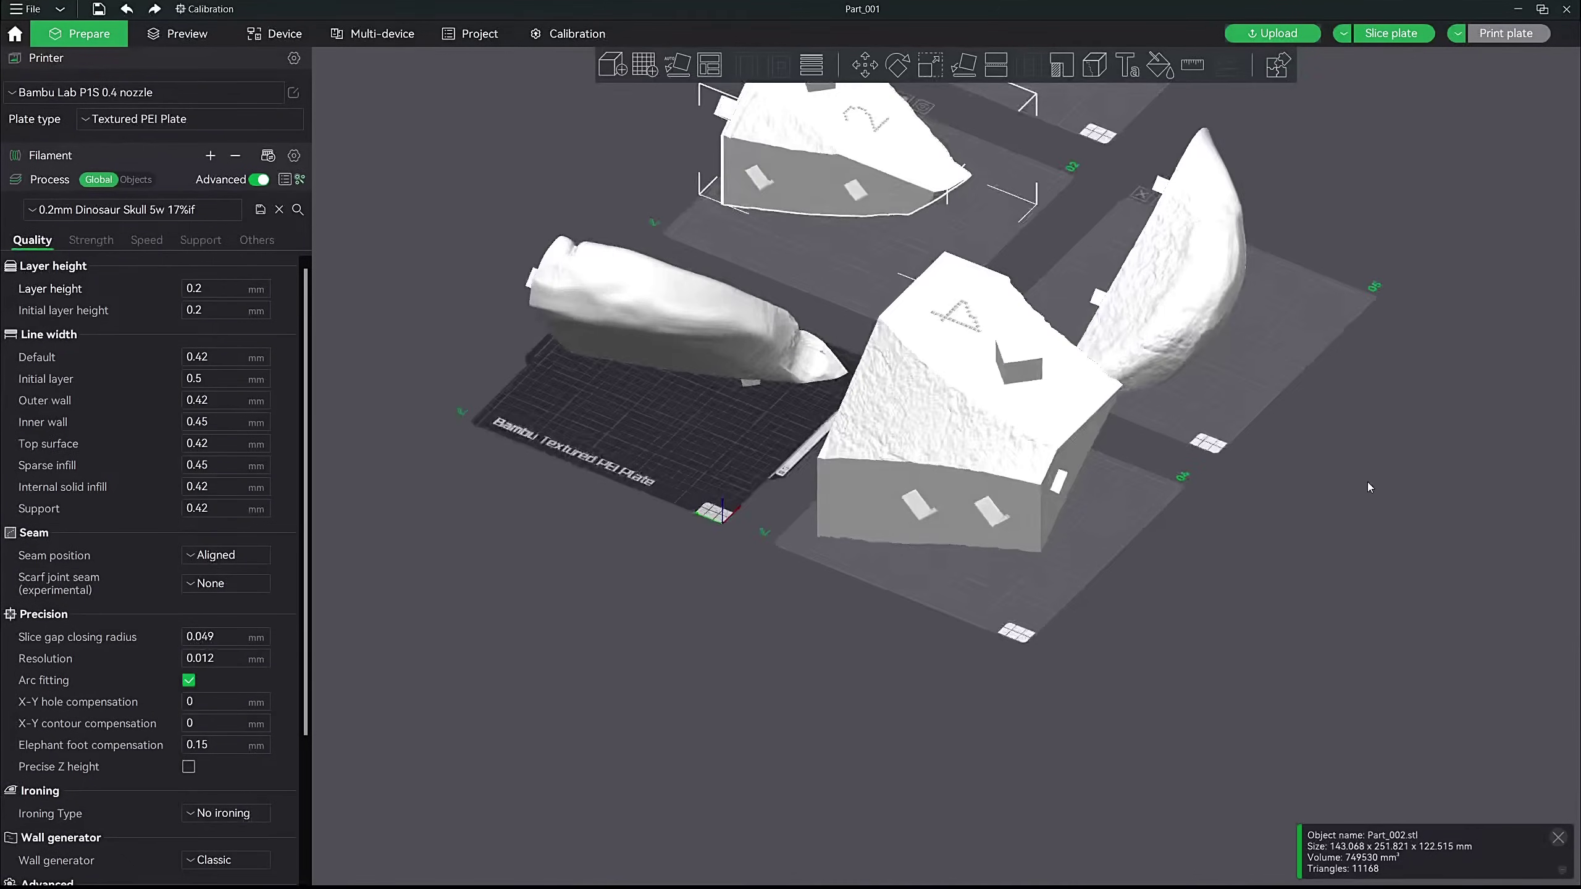
drag(1368, 482, 1361, 472)
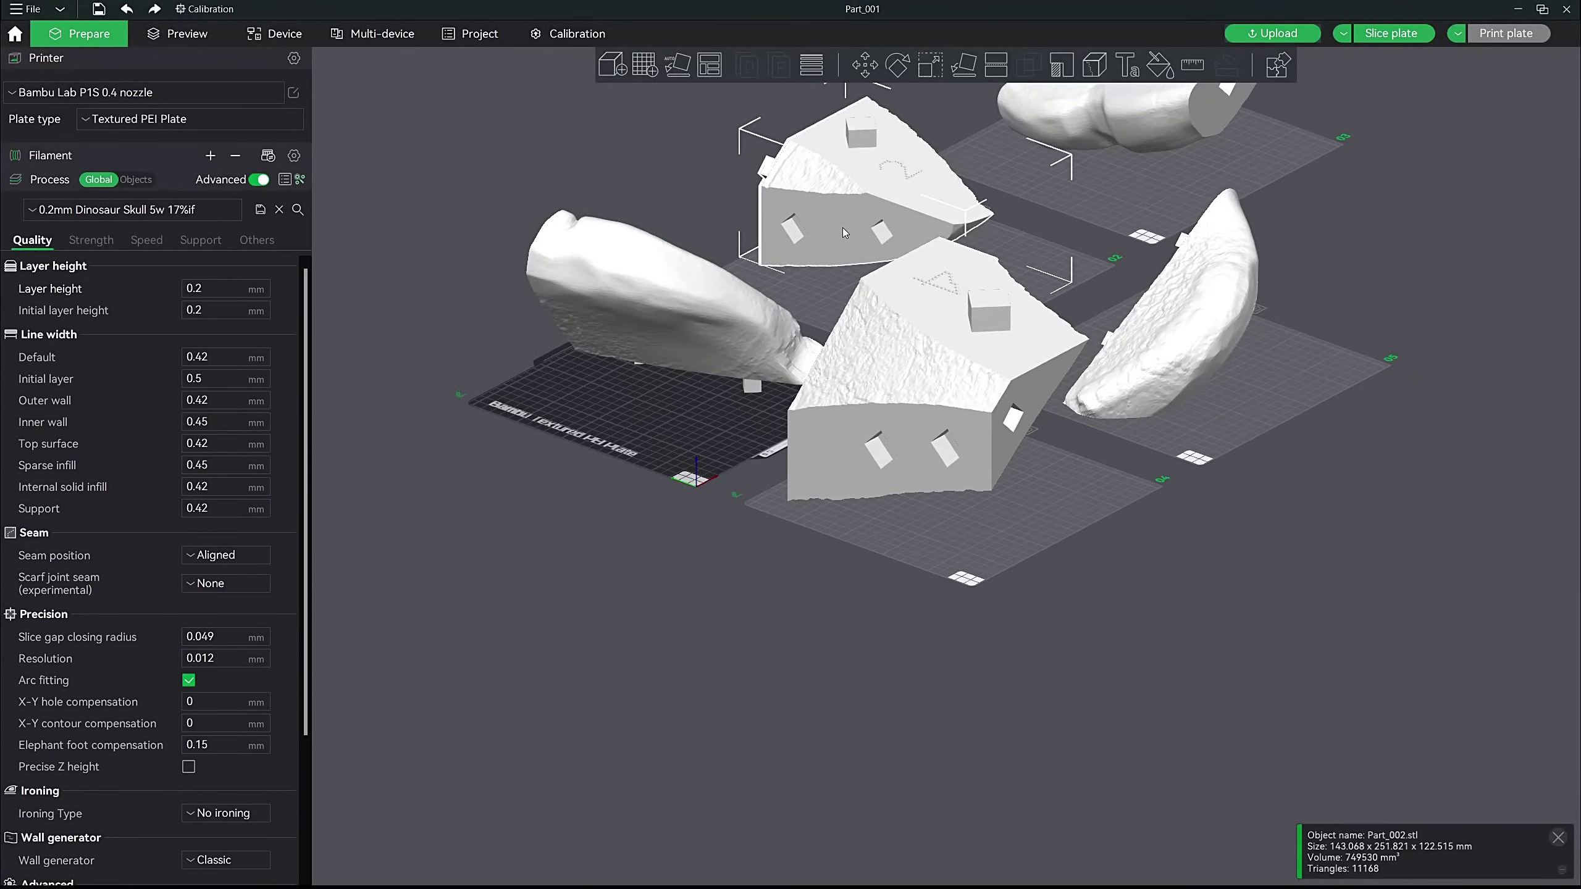
Step: Lay Part_002 flat on a chosen face and switch to top view
click(961, 69)
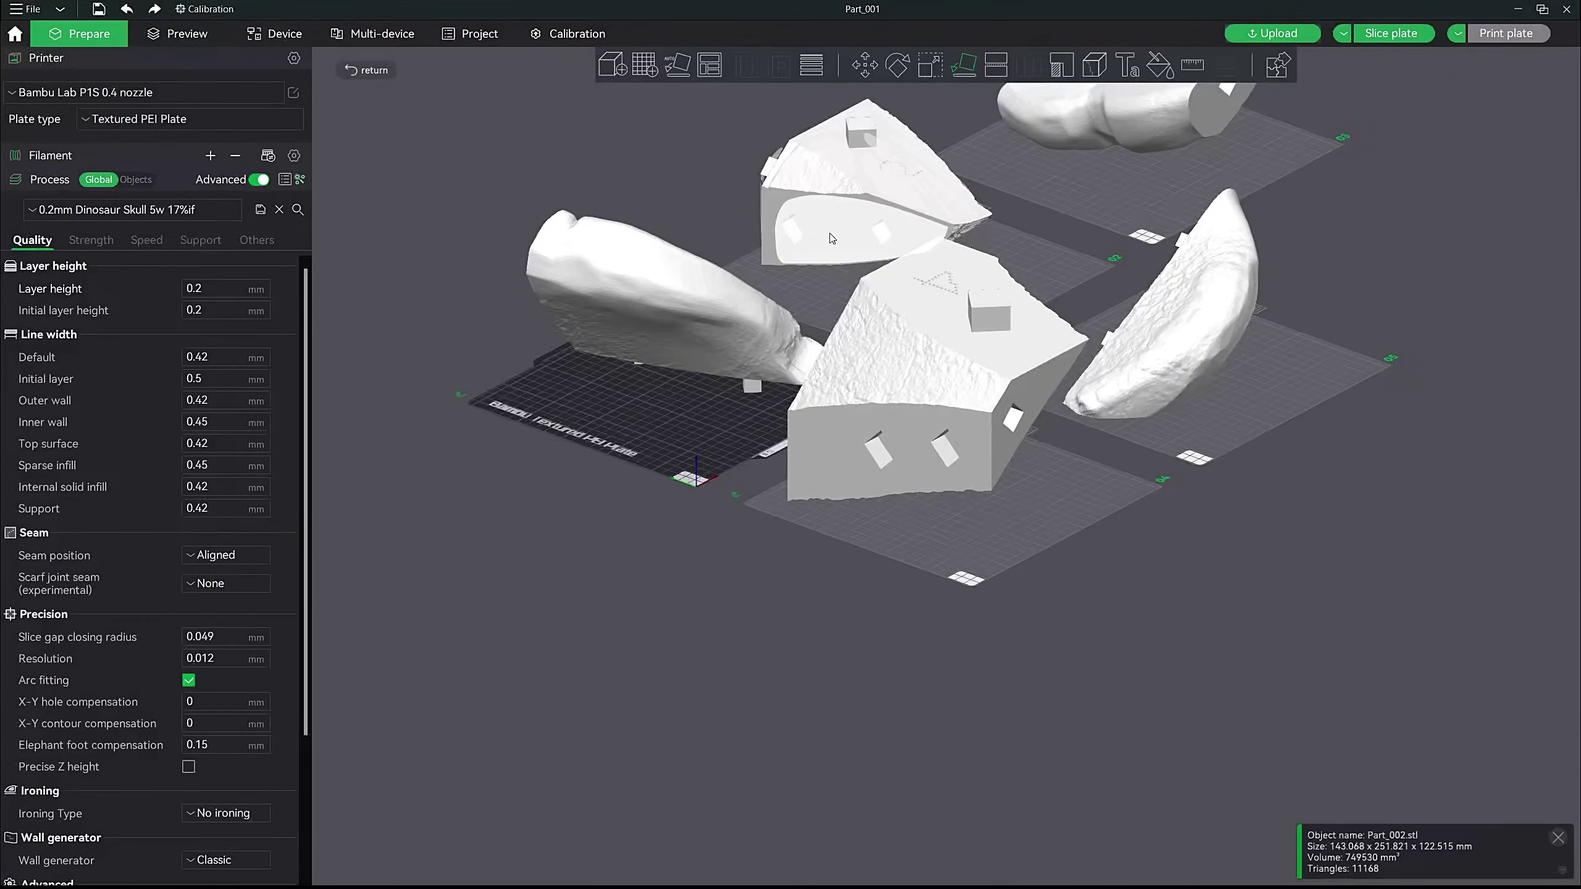
click(893, 154)
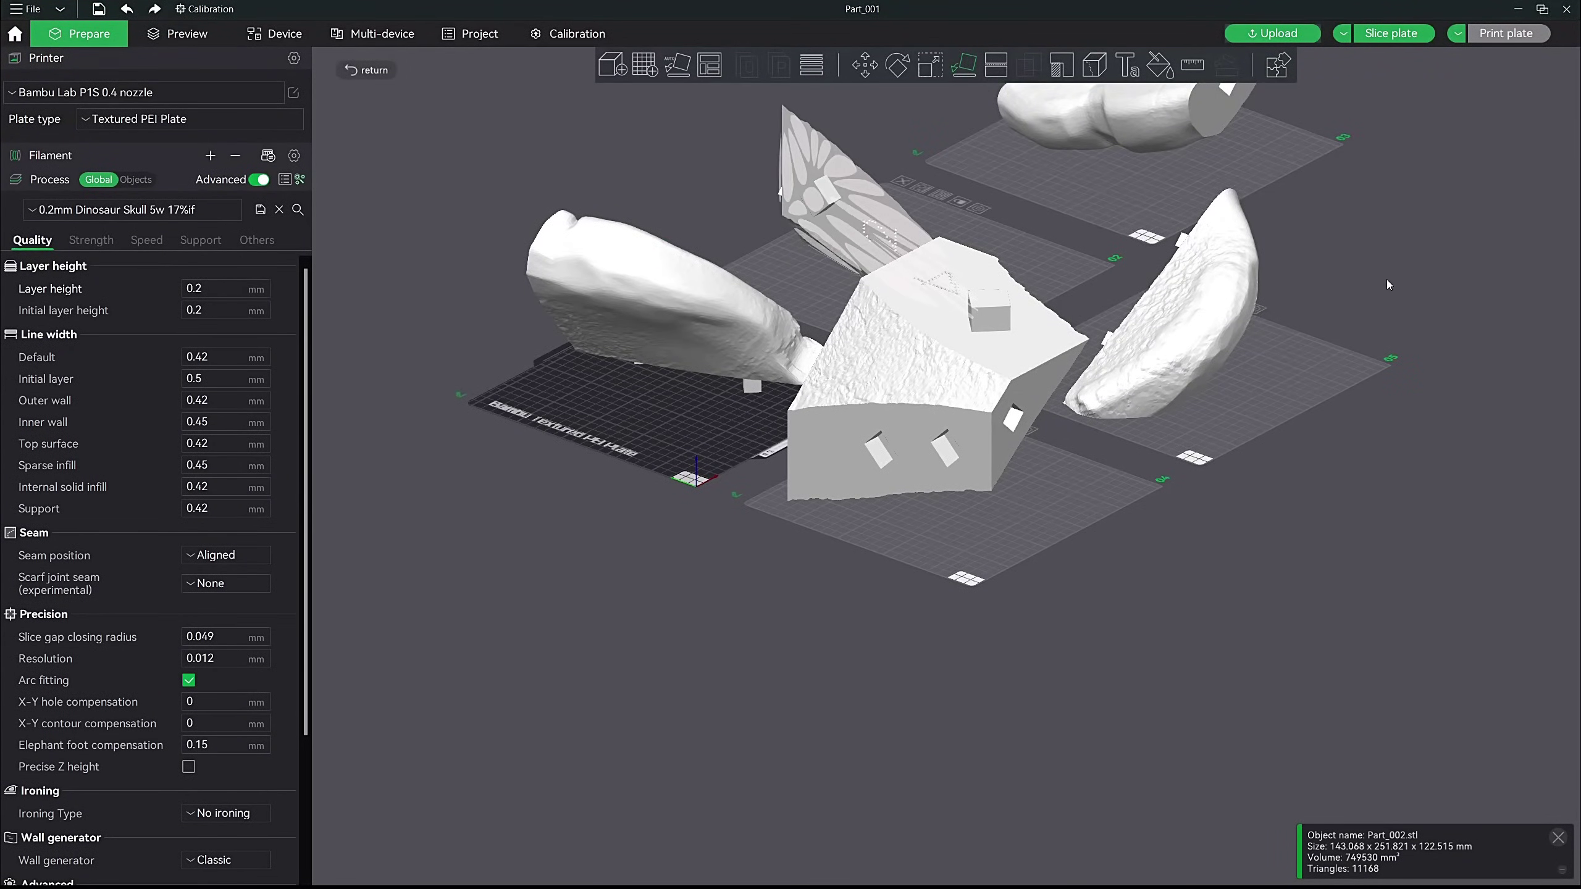
key(a)
drag(1273, 282, 1174, 198)
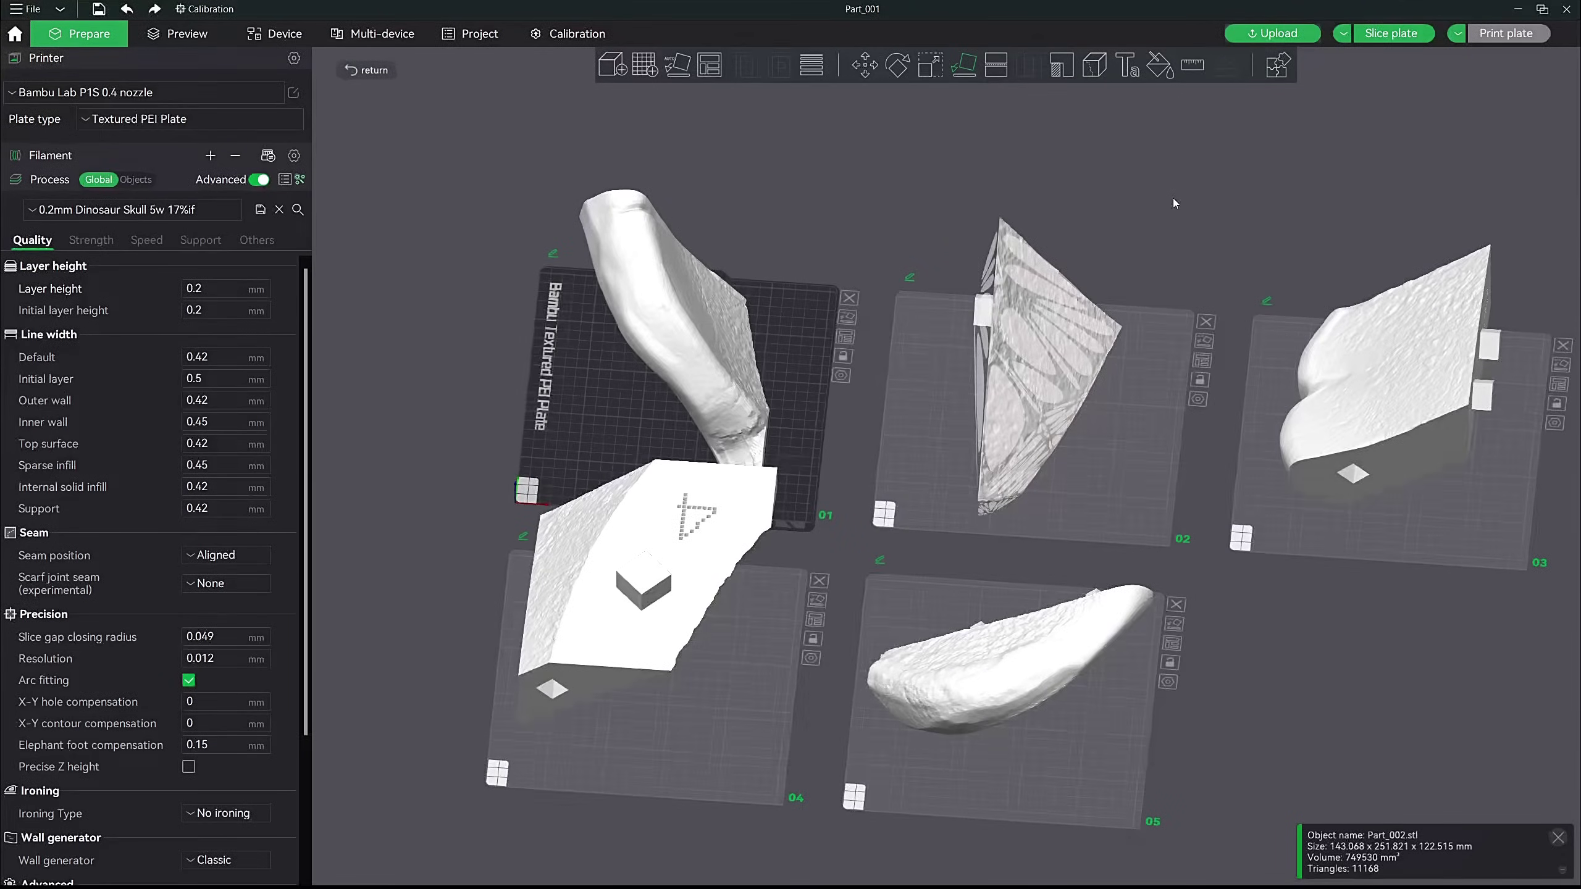
drag(1181, 270, 1141, 269)
key(1)
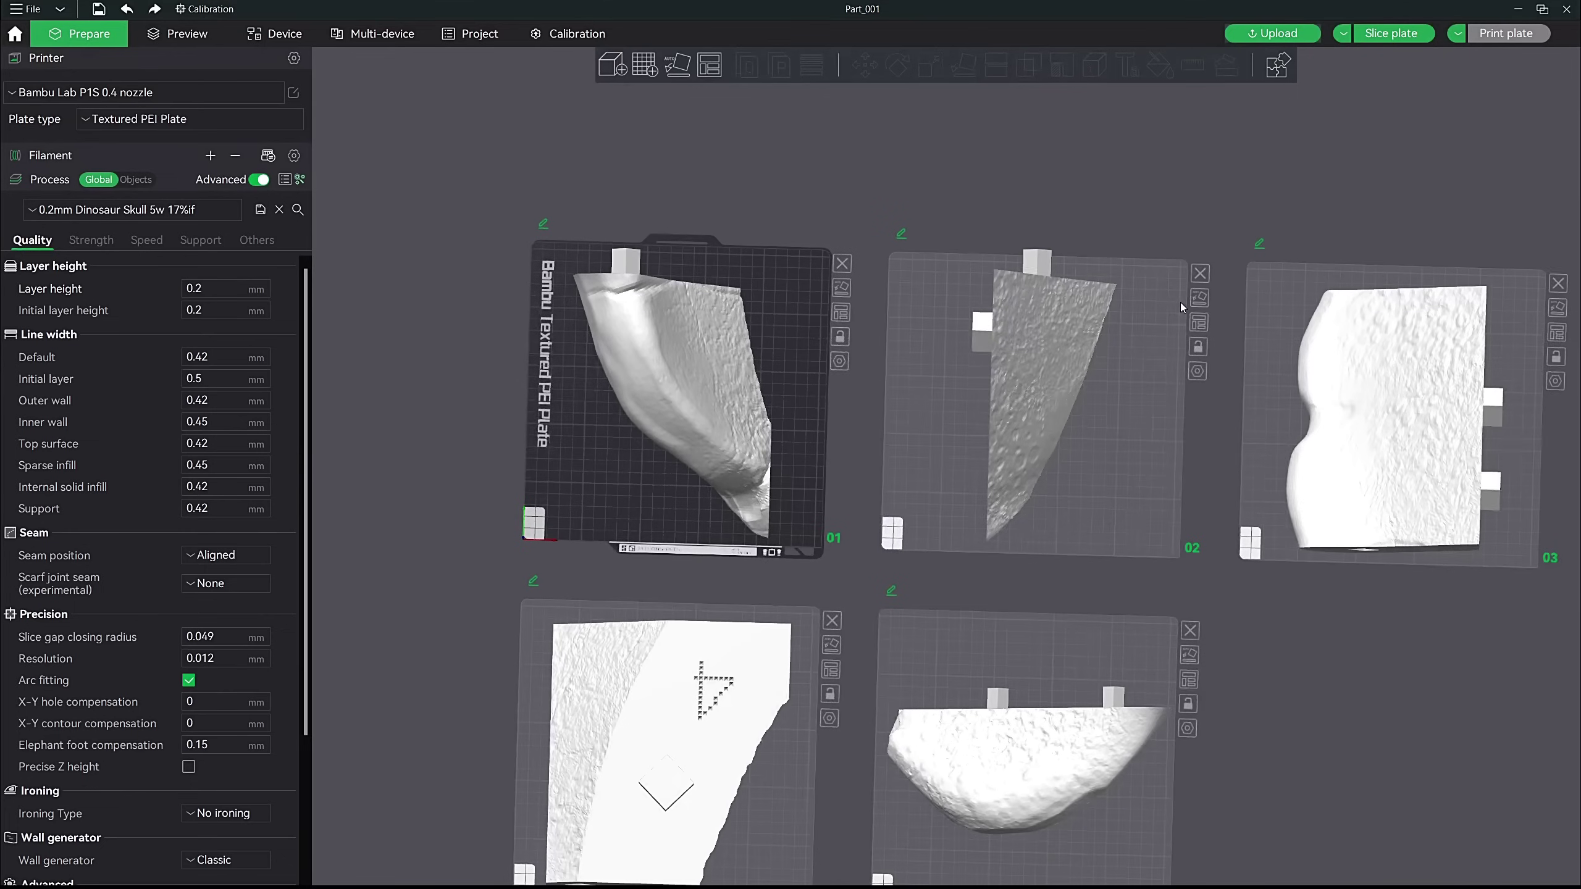
Step: Rotate Part_002 with the rotate gizmo so it fits on plate 02
click(1055, 374)
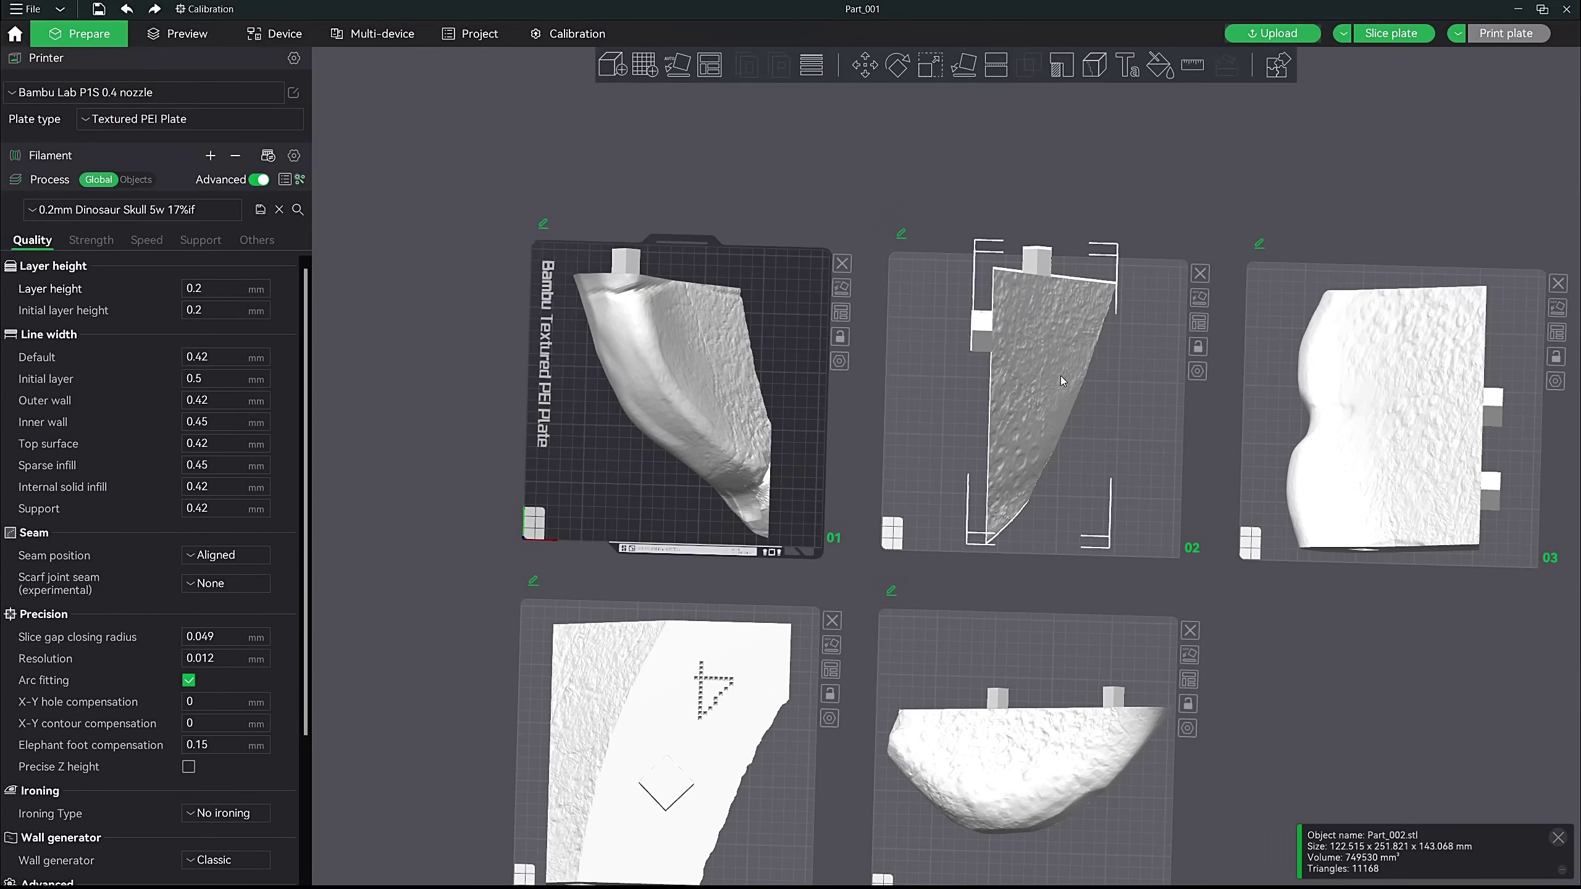
key(r)
drag(1207, 393, 899, 461)
click(1236, 178)
click(1068, 372)
click(1275, 242)
Step: Lay the long Part_003 flat on a chosen face
right_drag(1313, 429, 1158, 343)
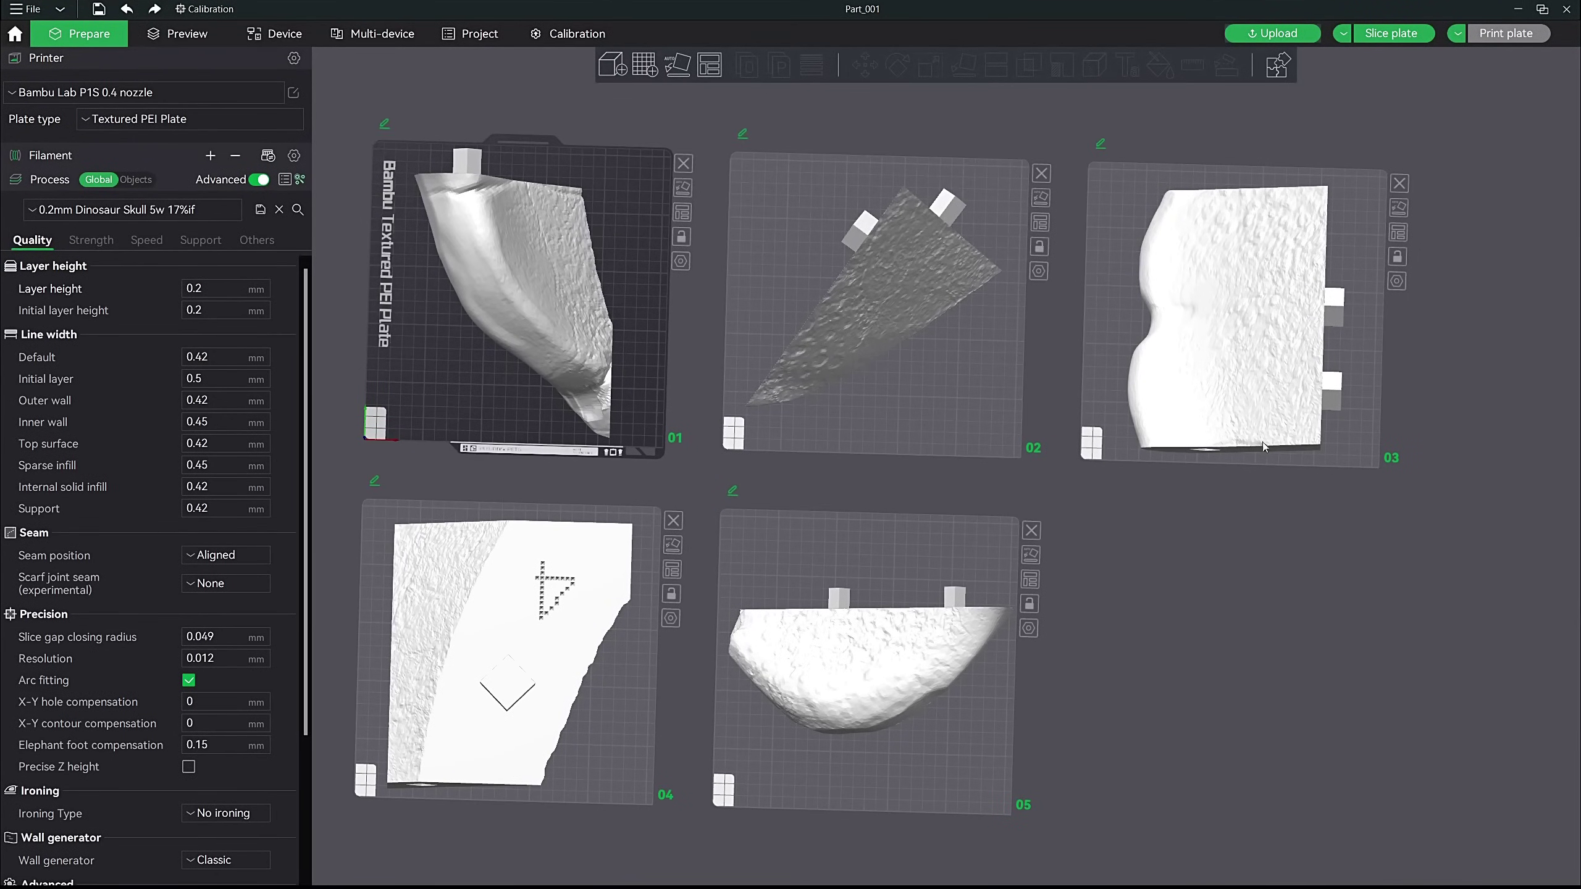
drag(1265, 459, 1320, 473)
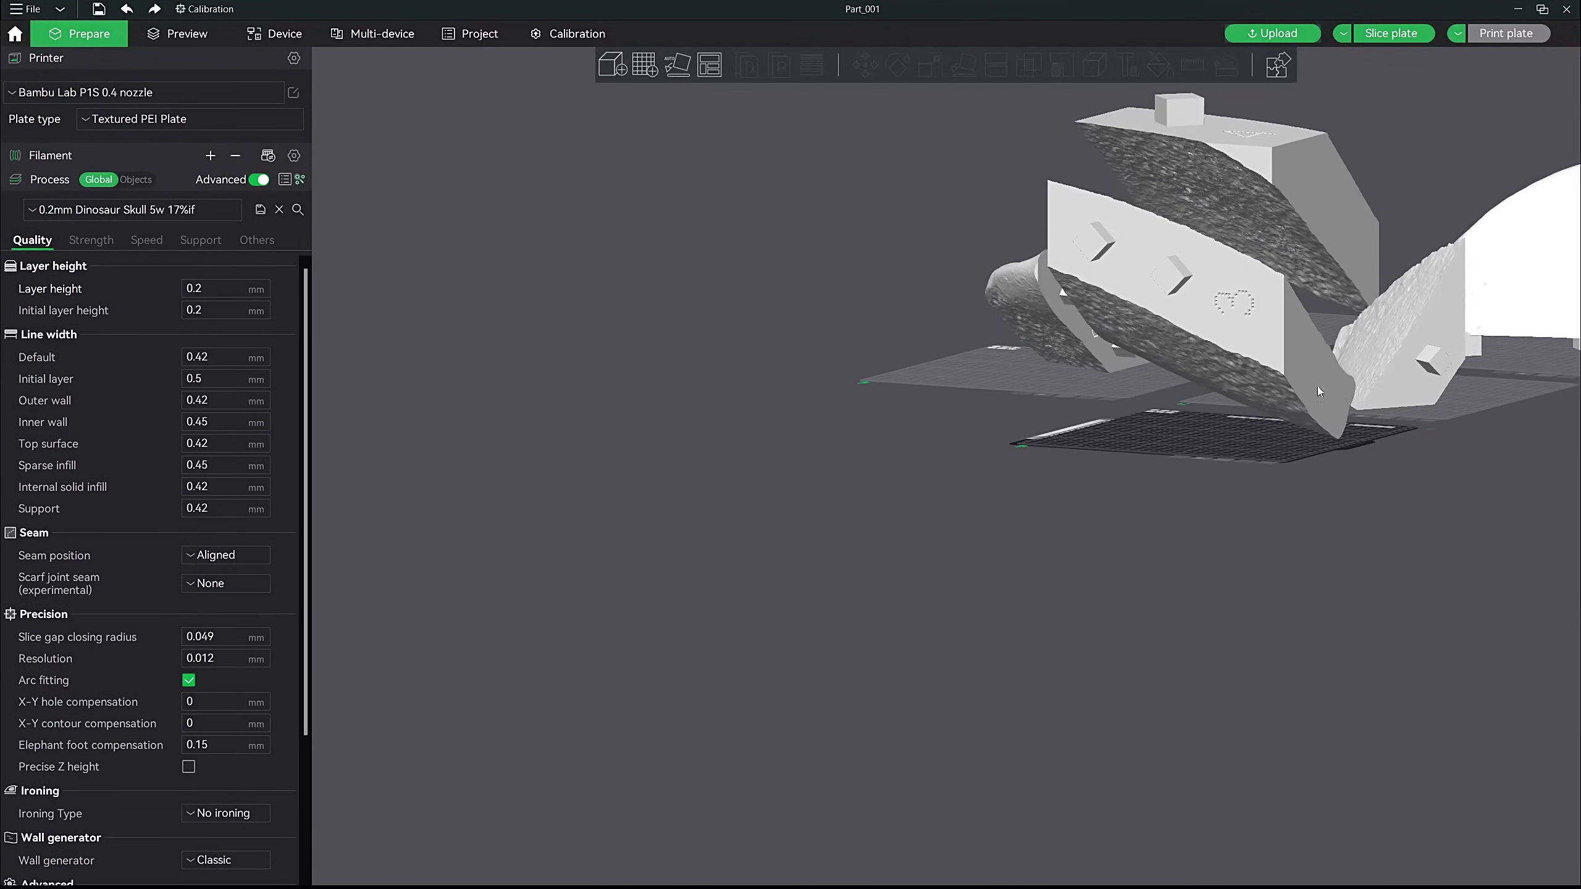
drag(1329, 395, 1268, 399)
click(1267, 399)
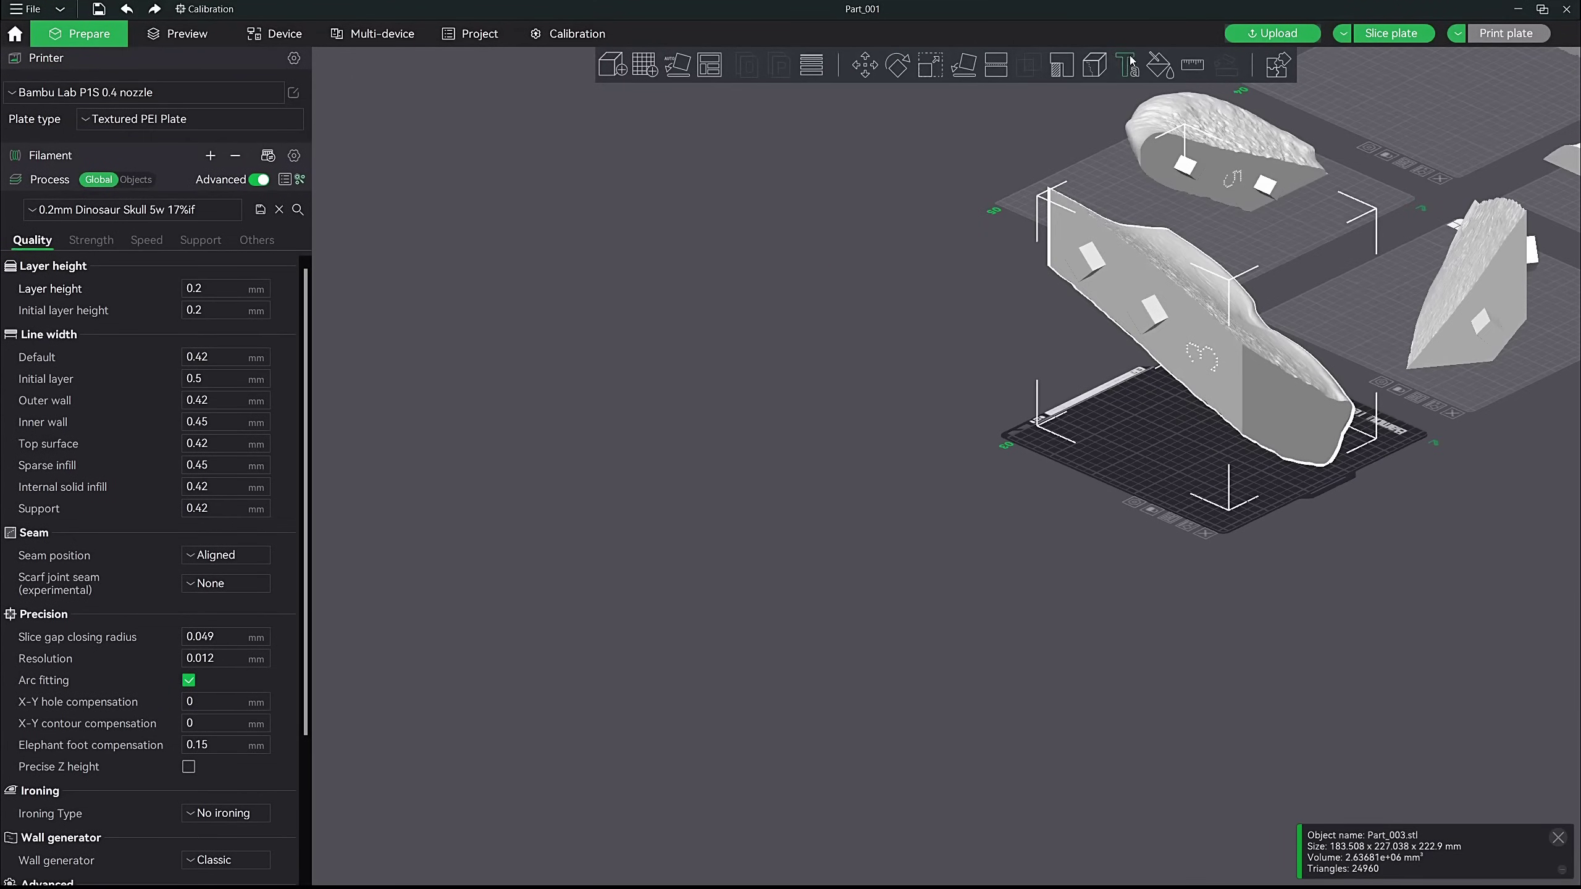
click(964, 64)
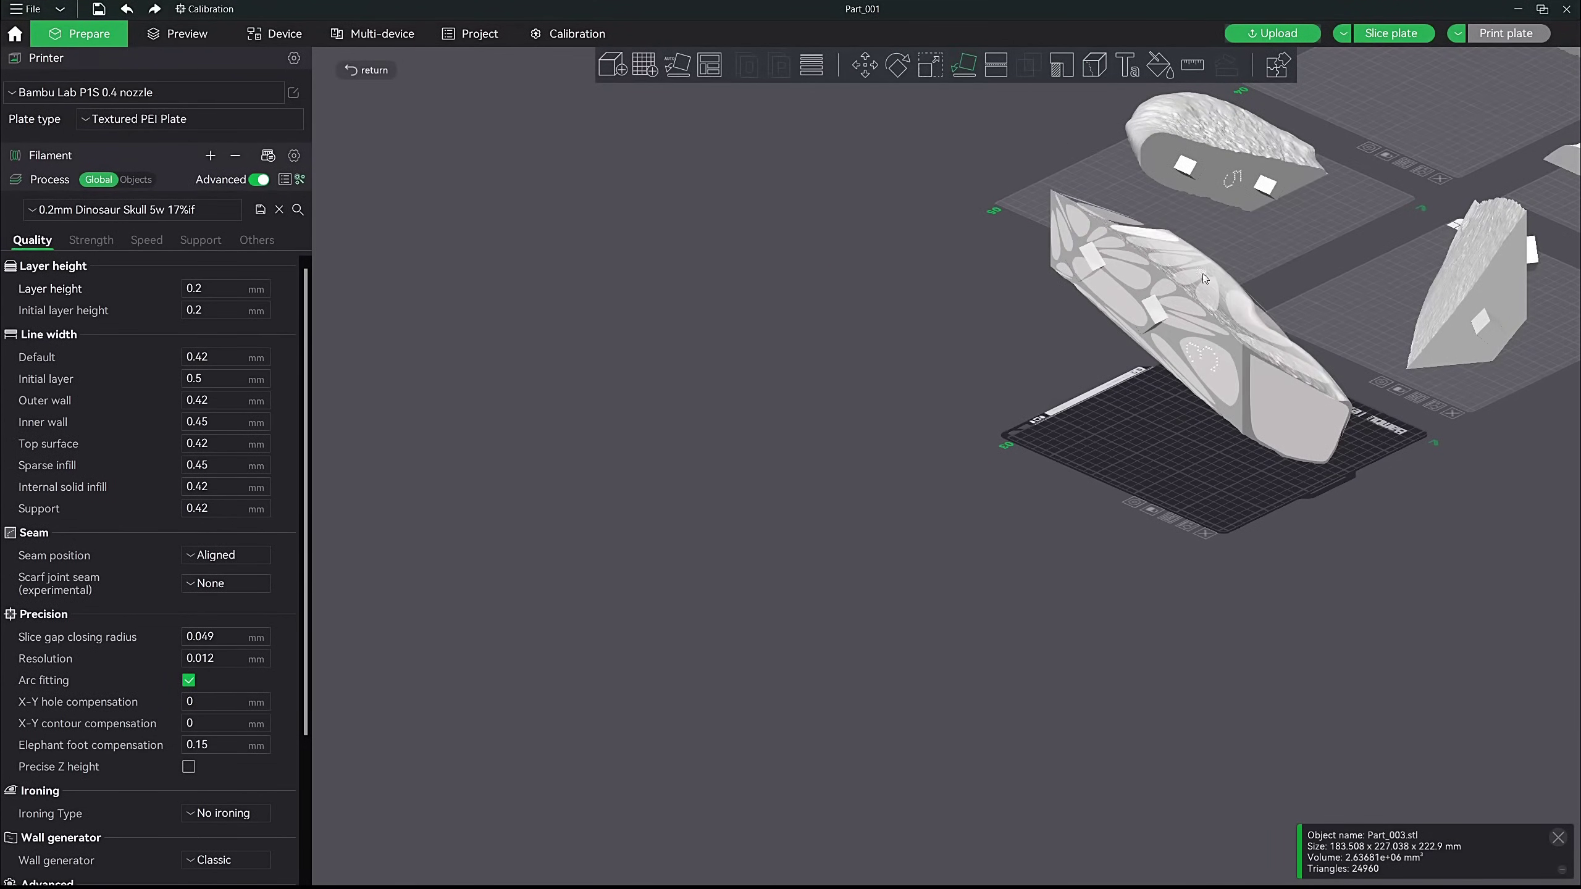
click(1241, 319)
drag(1371, 569, 1180, 560)
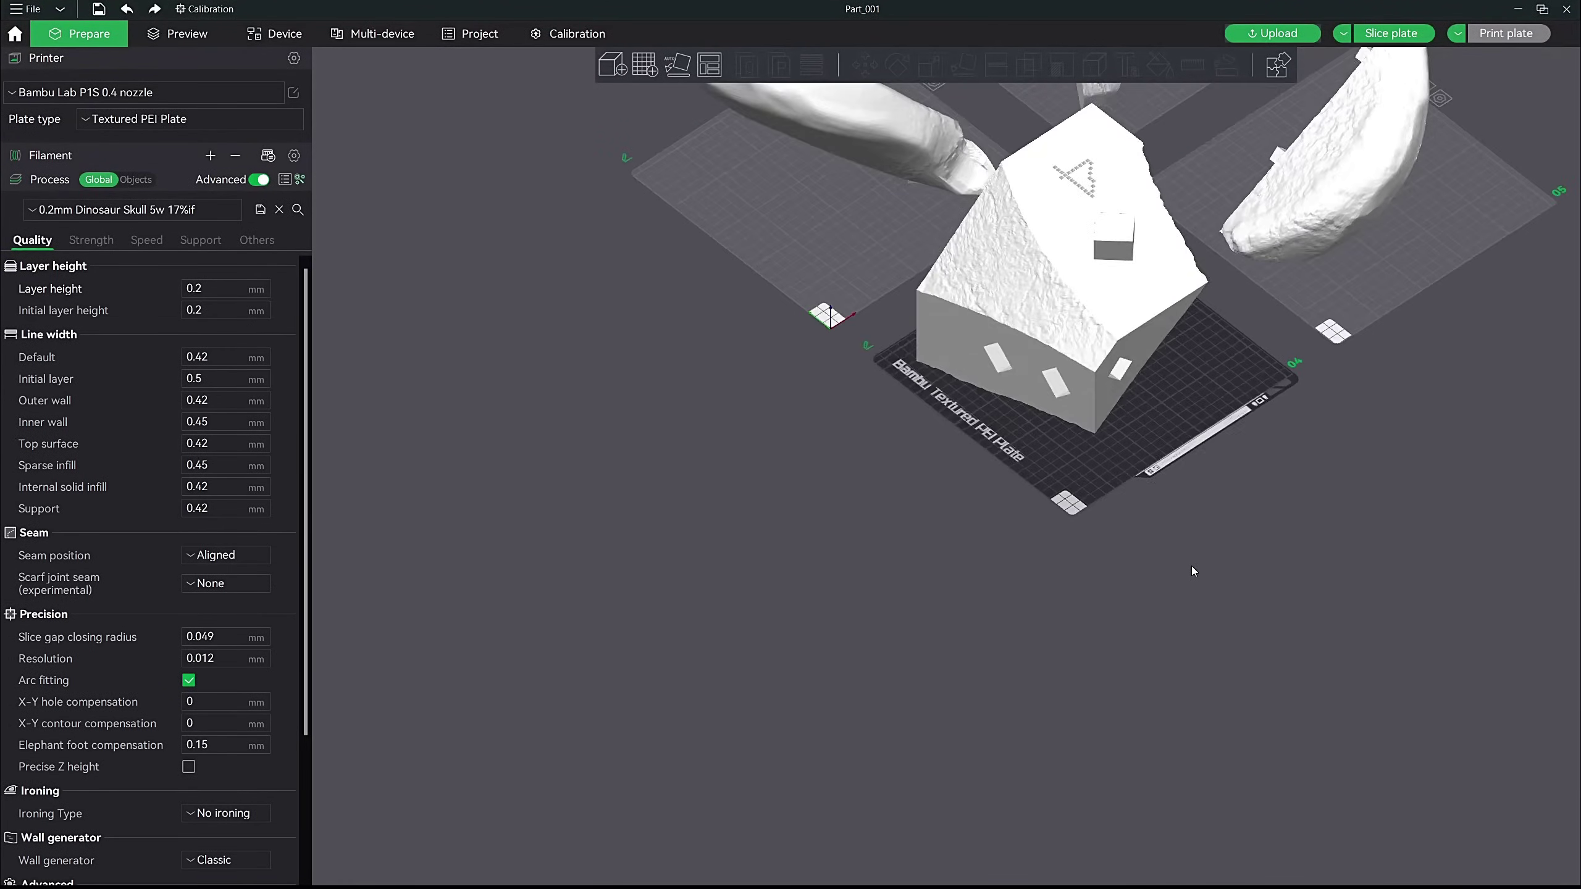
Step: Lay the house-shaped Part_004 down on a different flat face on plate 04
drag(1191, 567, 1212, 569)
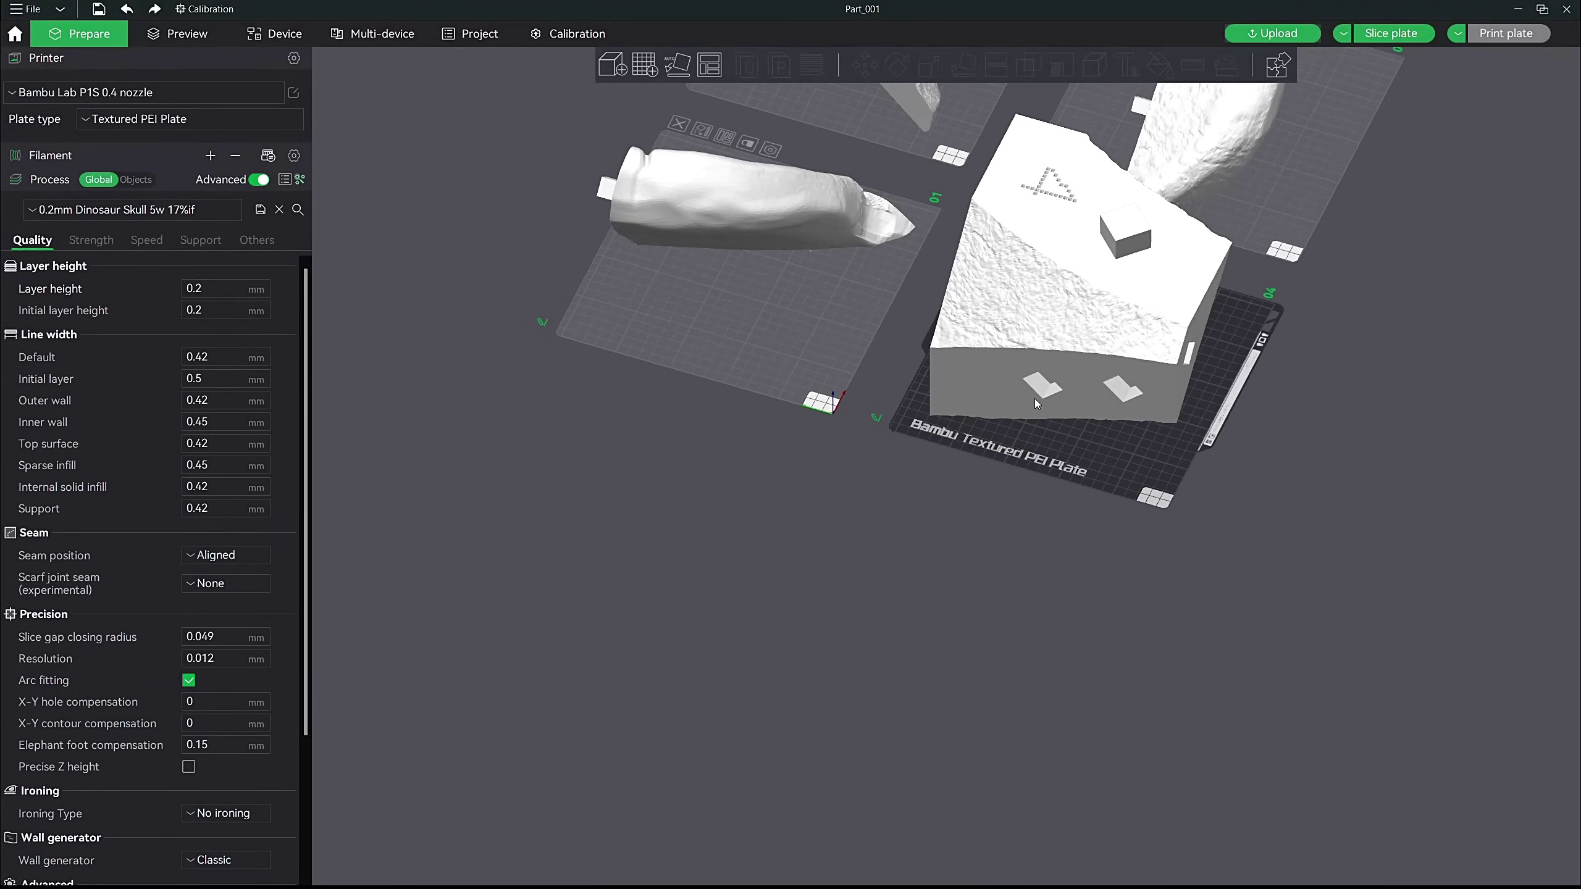
drag(1204, 322, 990, 224)
drag(1062, 292, 1028, 260)
click(1026, 249)
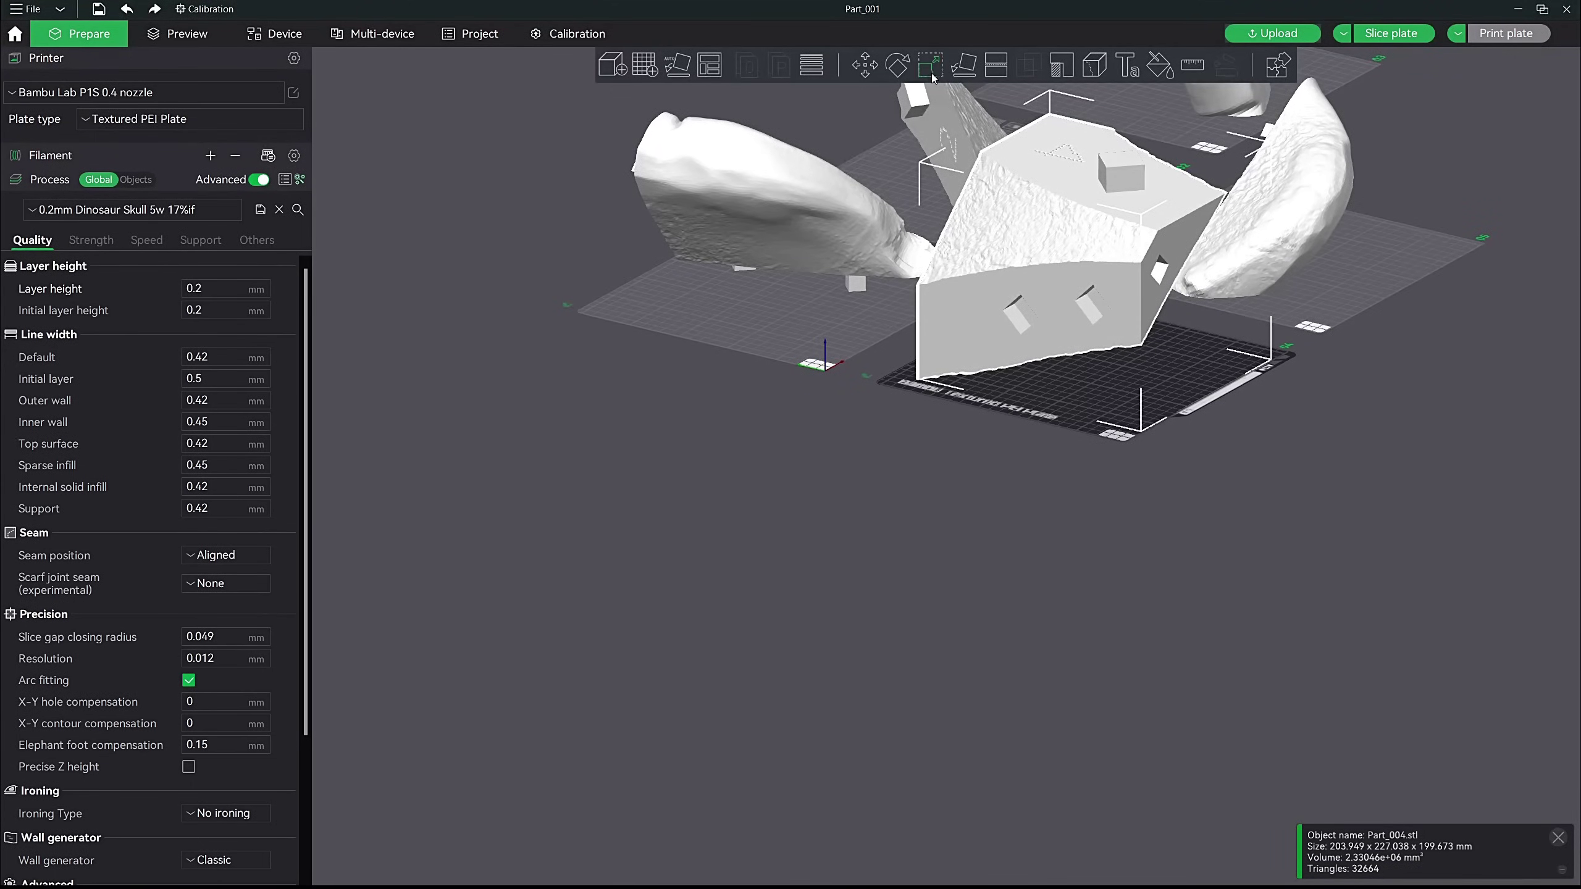
click(931, 69)
click(964, 64)
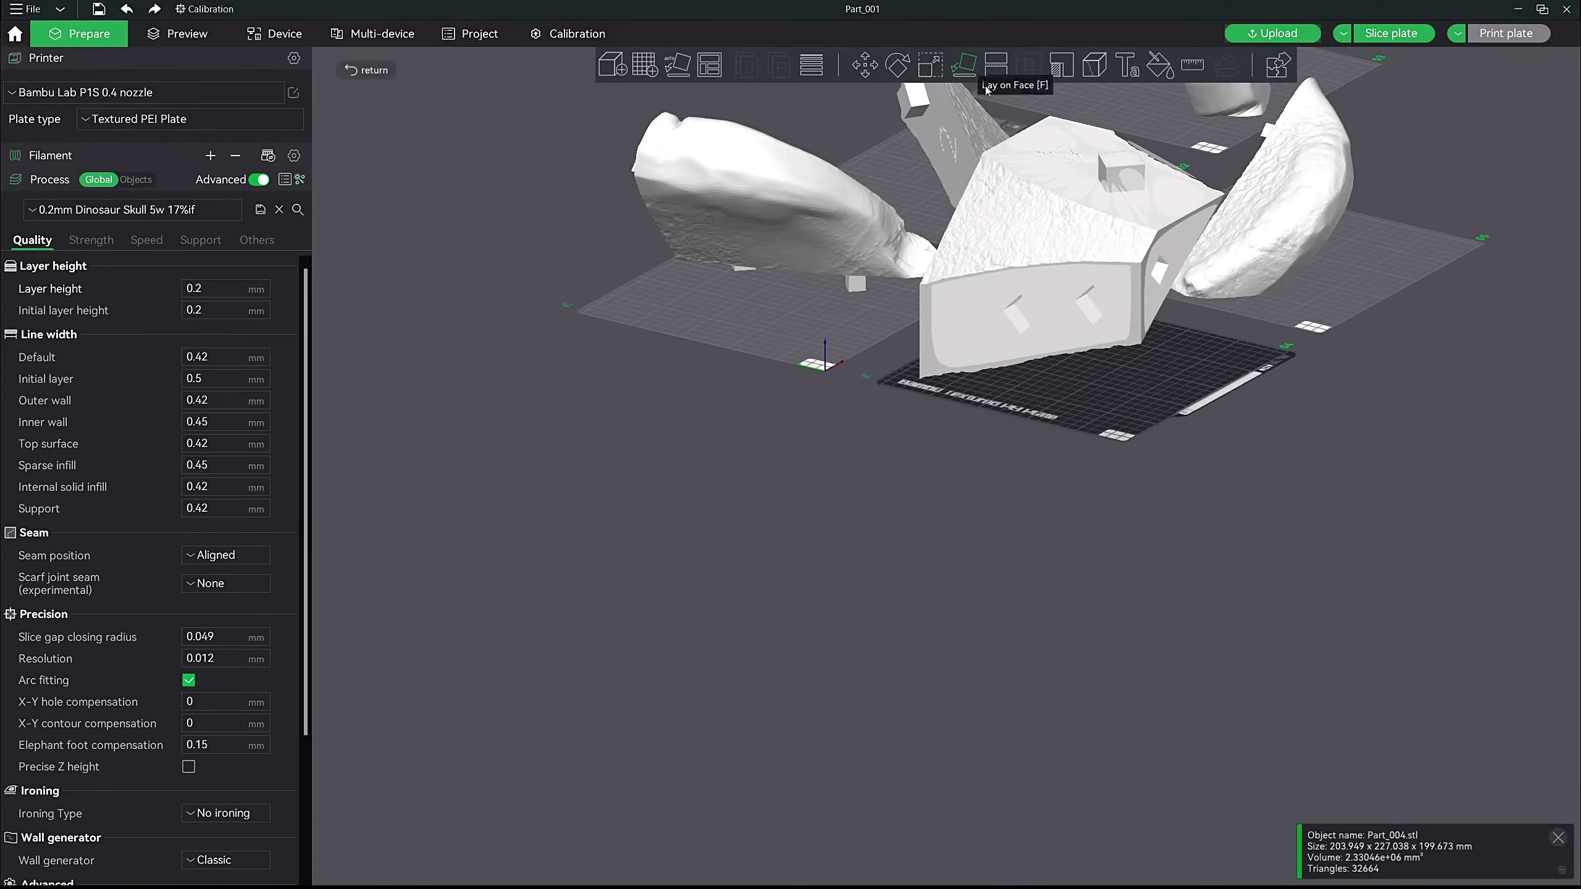
click(1053, 336)
Step: Check Part_004's new orientation from the top view and an angled perspective
drag(1347, 466, 1043, 252)
key(1)
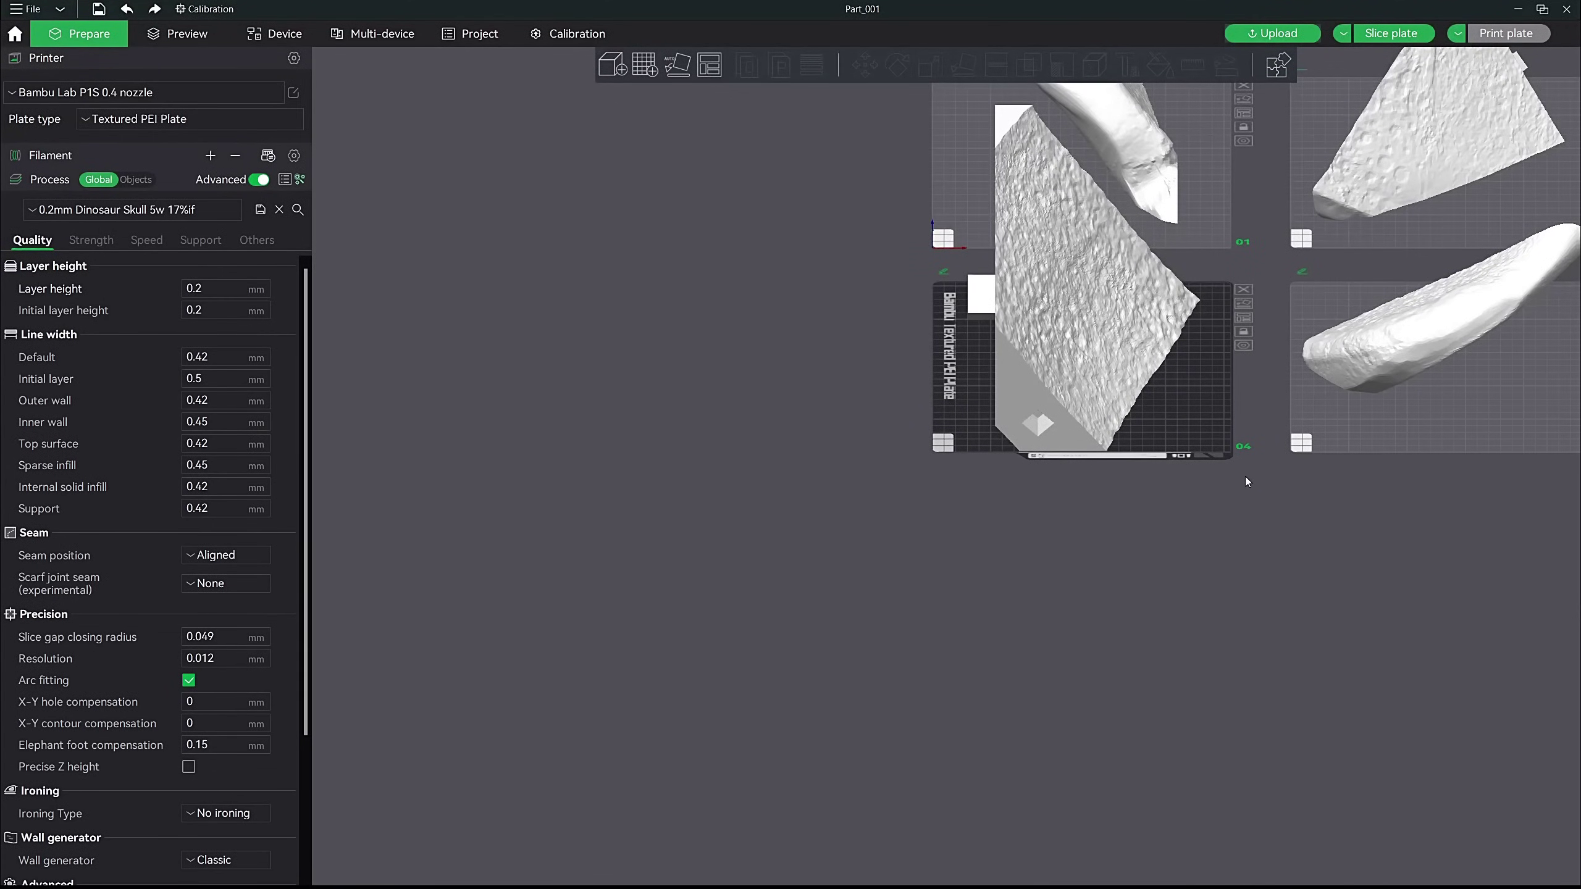
drag(1246, 477, 1245, 521)
click(1058, 405)
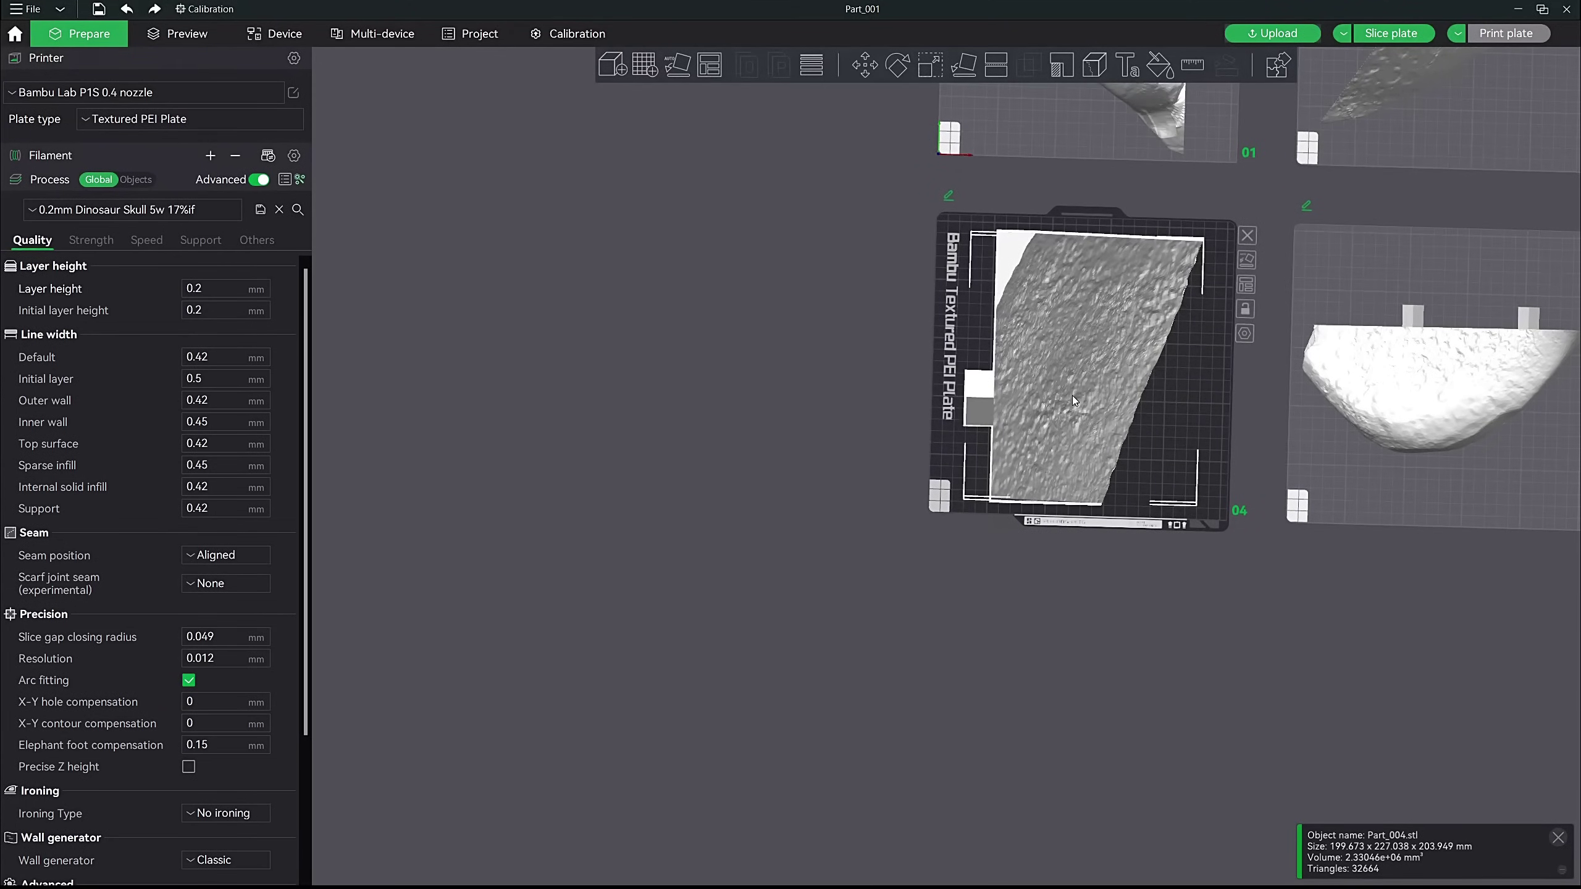
click(1167, 555)
drag(1192, 576, 1193, 403)
Step: Nudge Part_005 to lie diagonally across plate 05 until the boundary warning clears
click(1139, 351)
drag(1139, 351, 1158, 351)
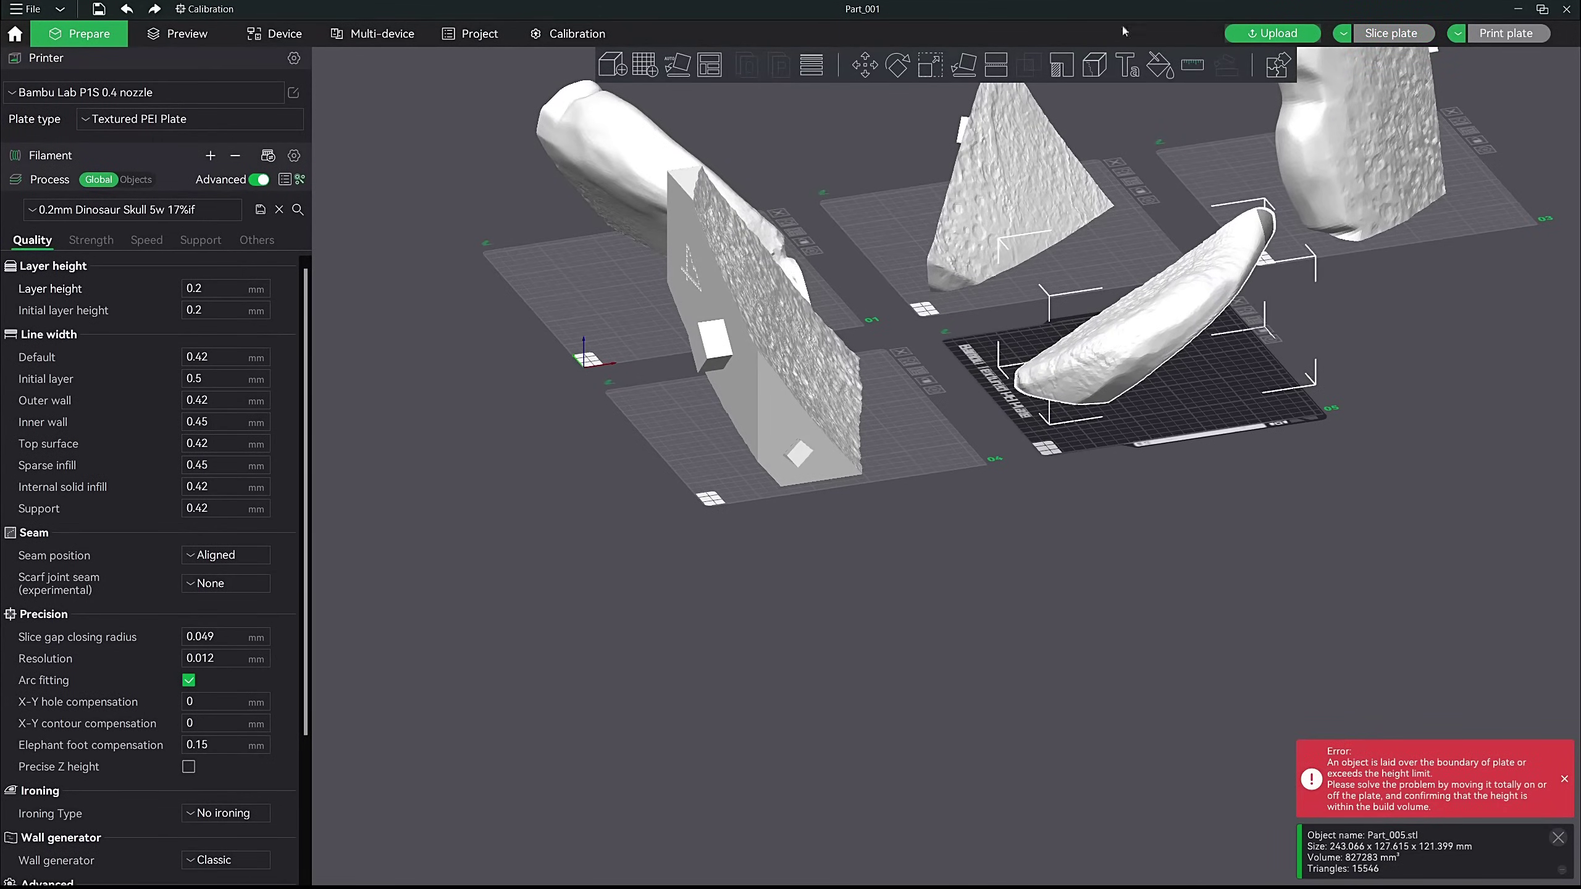
click(967, 70)
drag(1242, 530, 1236, 241)
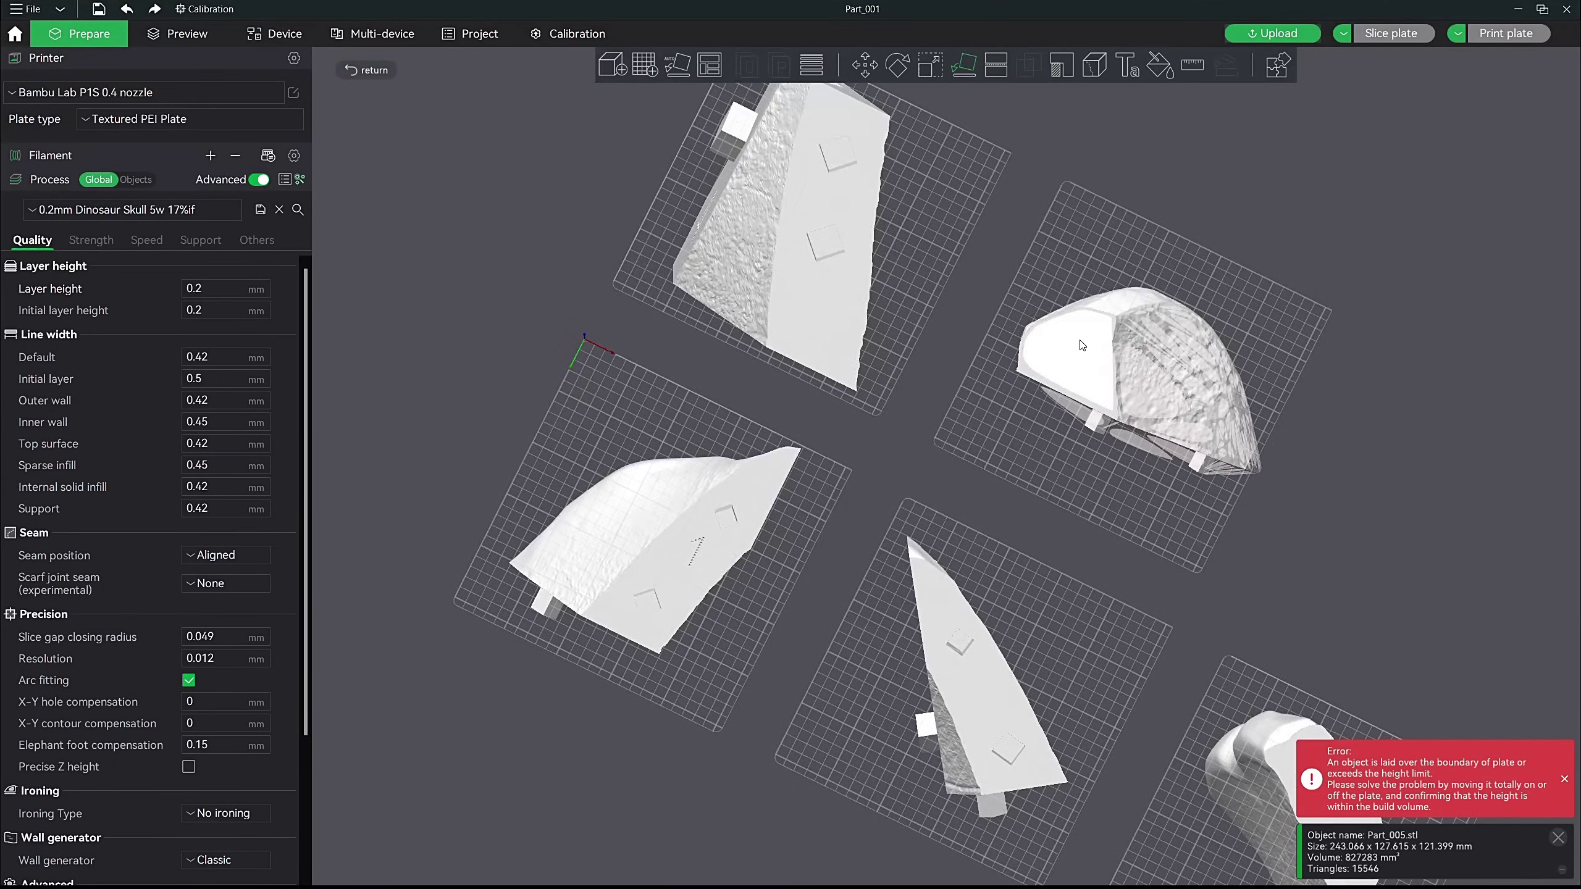
click(1339, 251)
scroll(1325, 323, up, 5)
drag(1326, 323, 1328, 362)
drag(1208, 386, 1187, 395)
key(3)
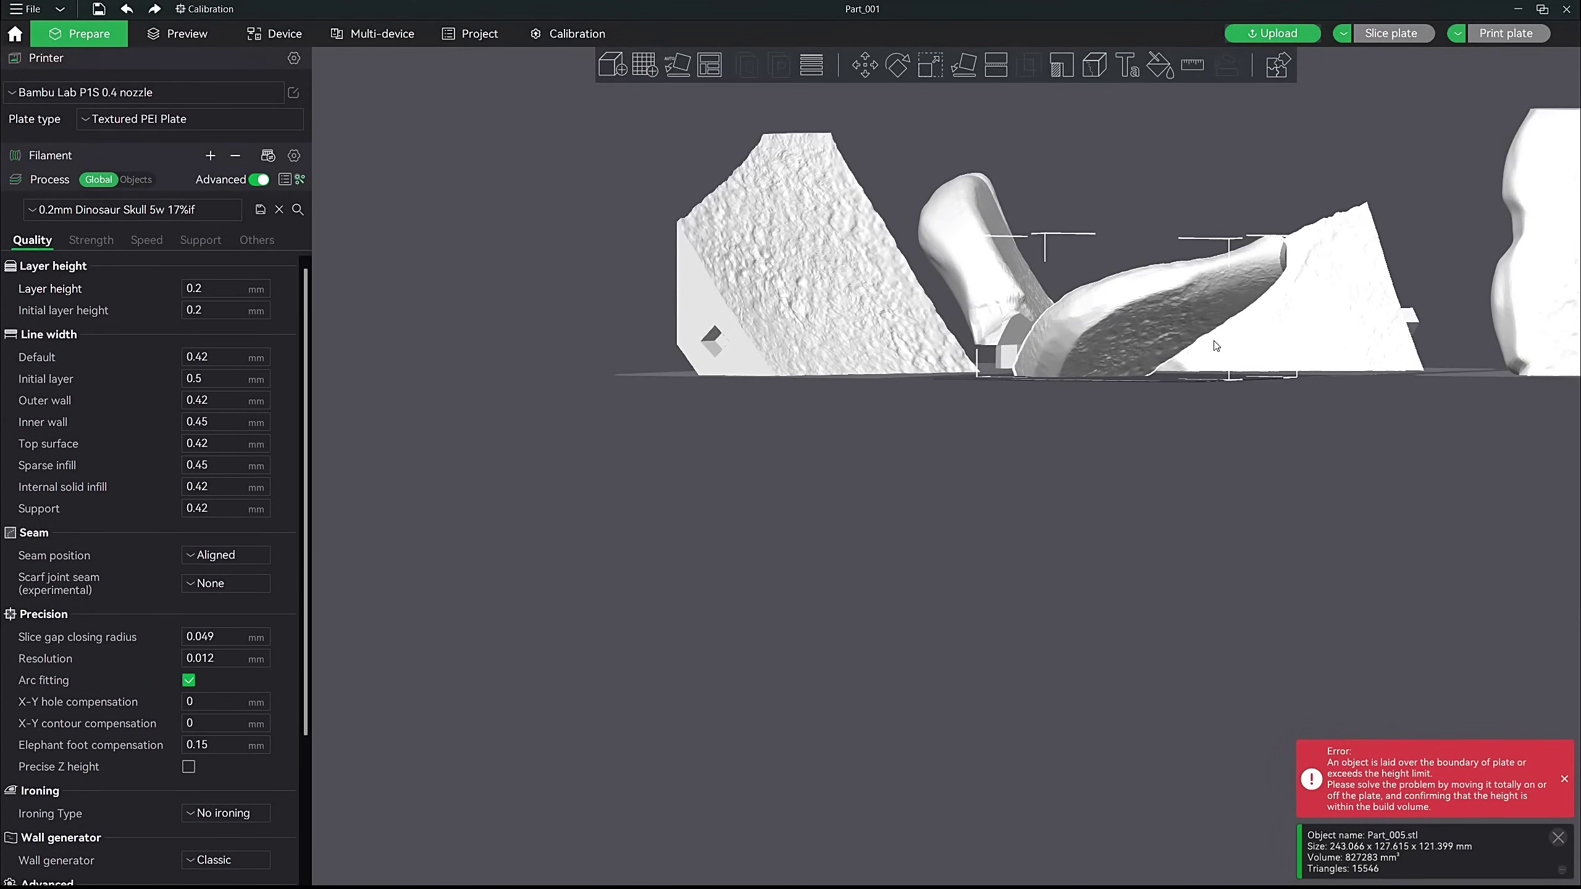
mouse_move(1265, 436)
mouse_down()
mouse_move(1285, 483)
mouse_move(1260, 442)
mouse_up()
key(r)
drag(1386, 293, 1356, 351)
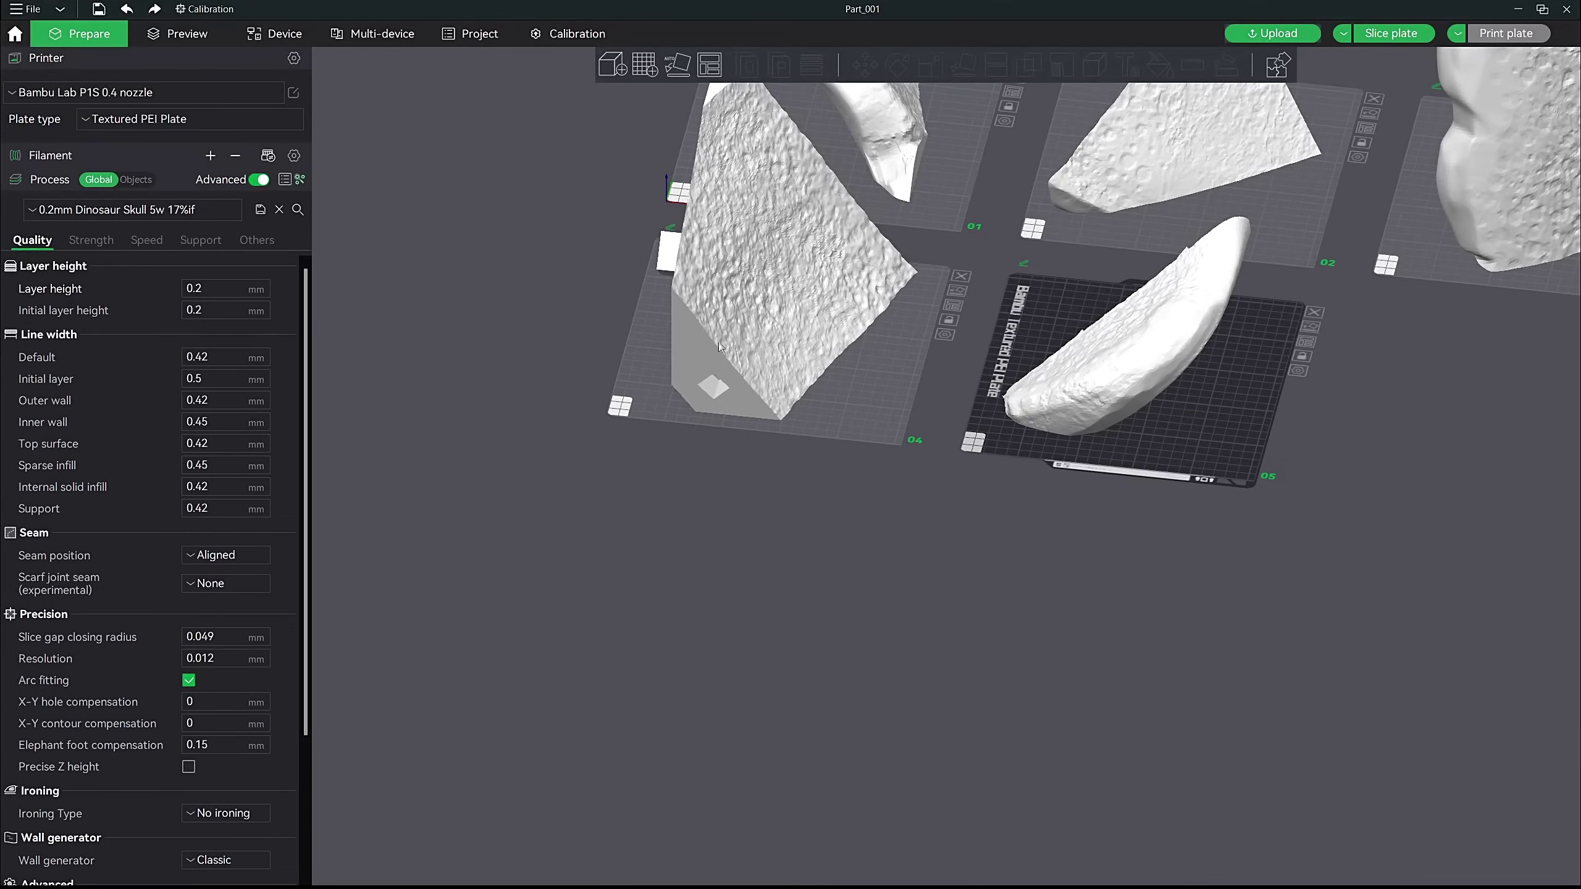
Step: Set the process support type to tree(auto)
click(211, 242)
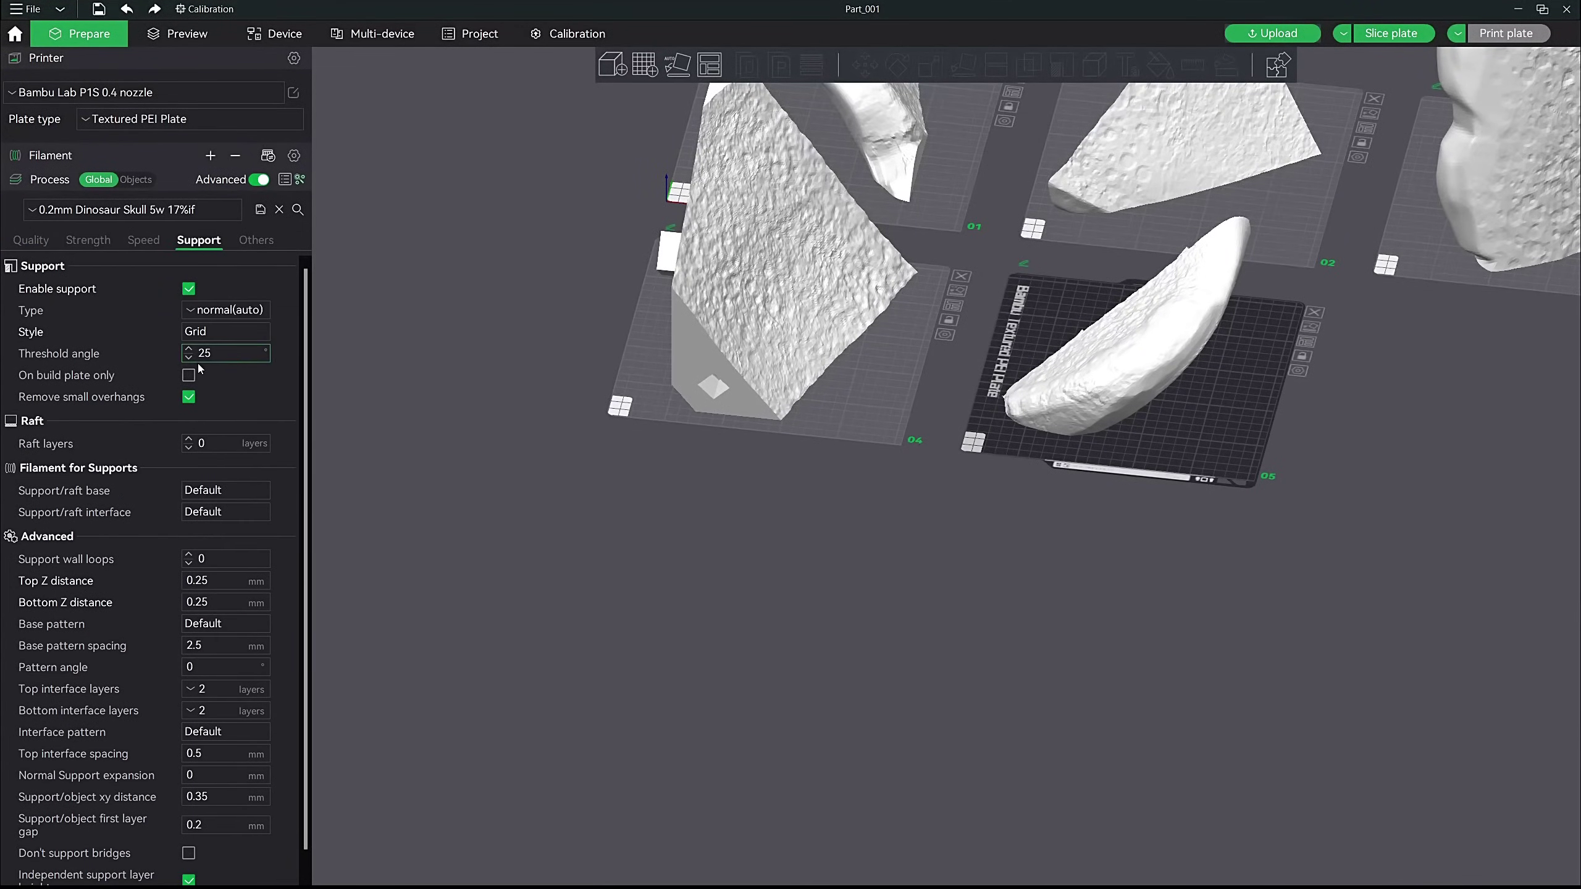
click(220, 312)
click(231, 353)
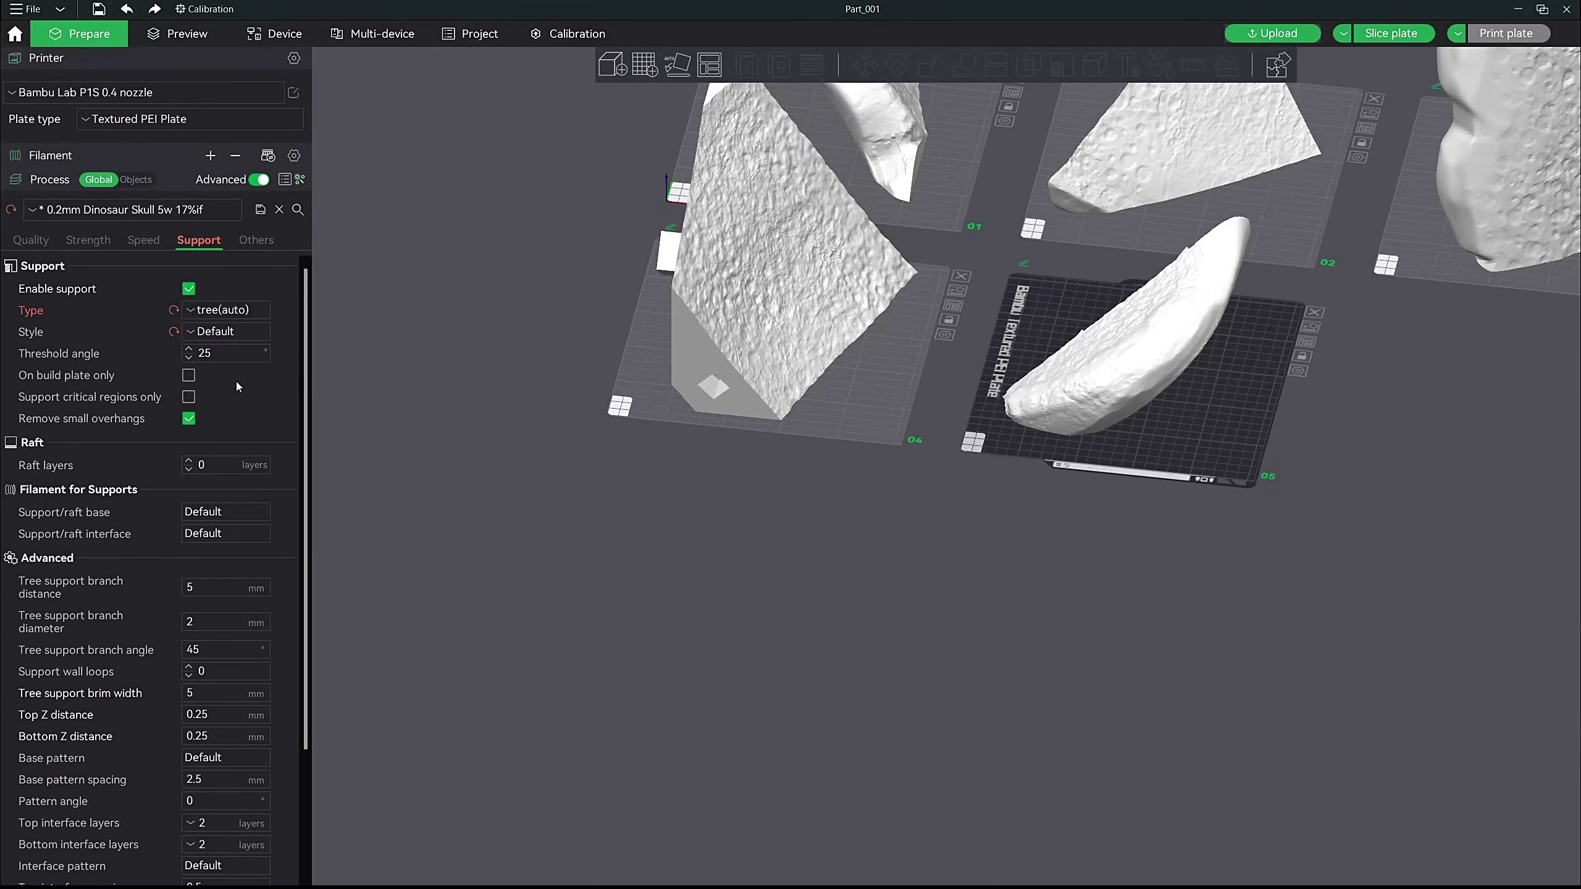
Step: Slice plate 5 and inspect the tree supports in Preview
click(1401, 33)
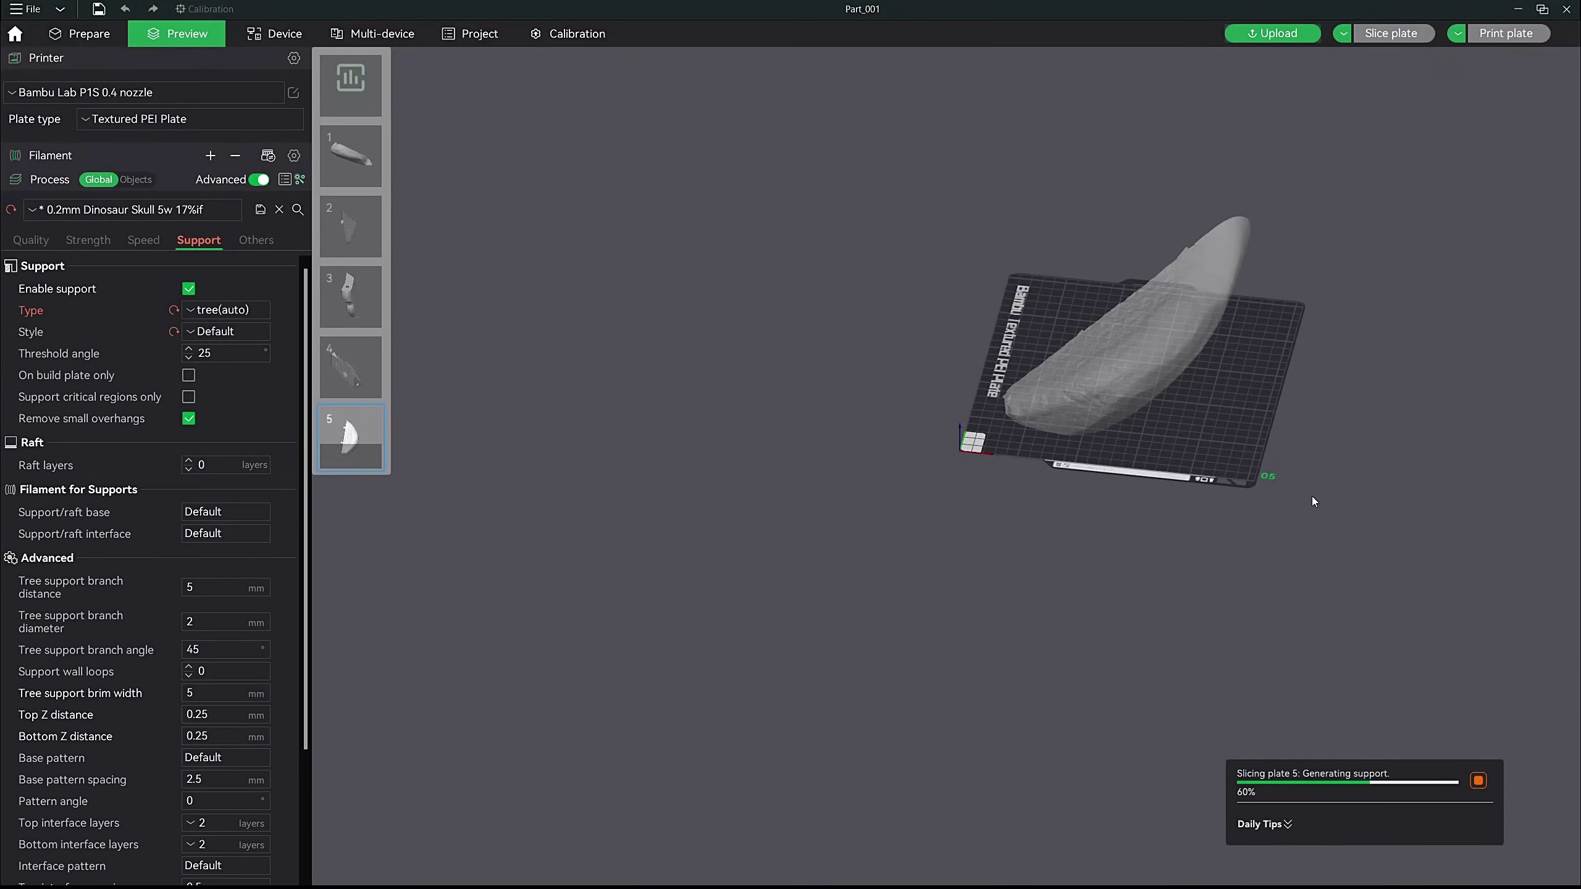
drag(1329, 504, 1156, 437)
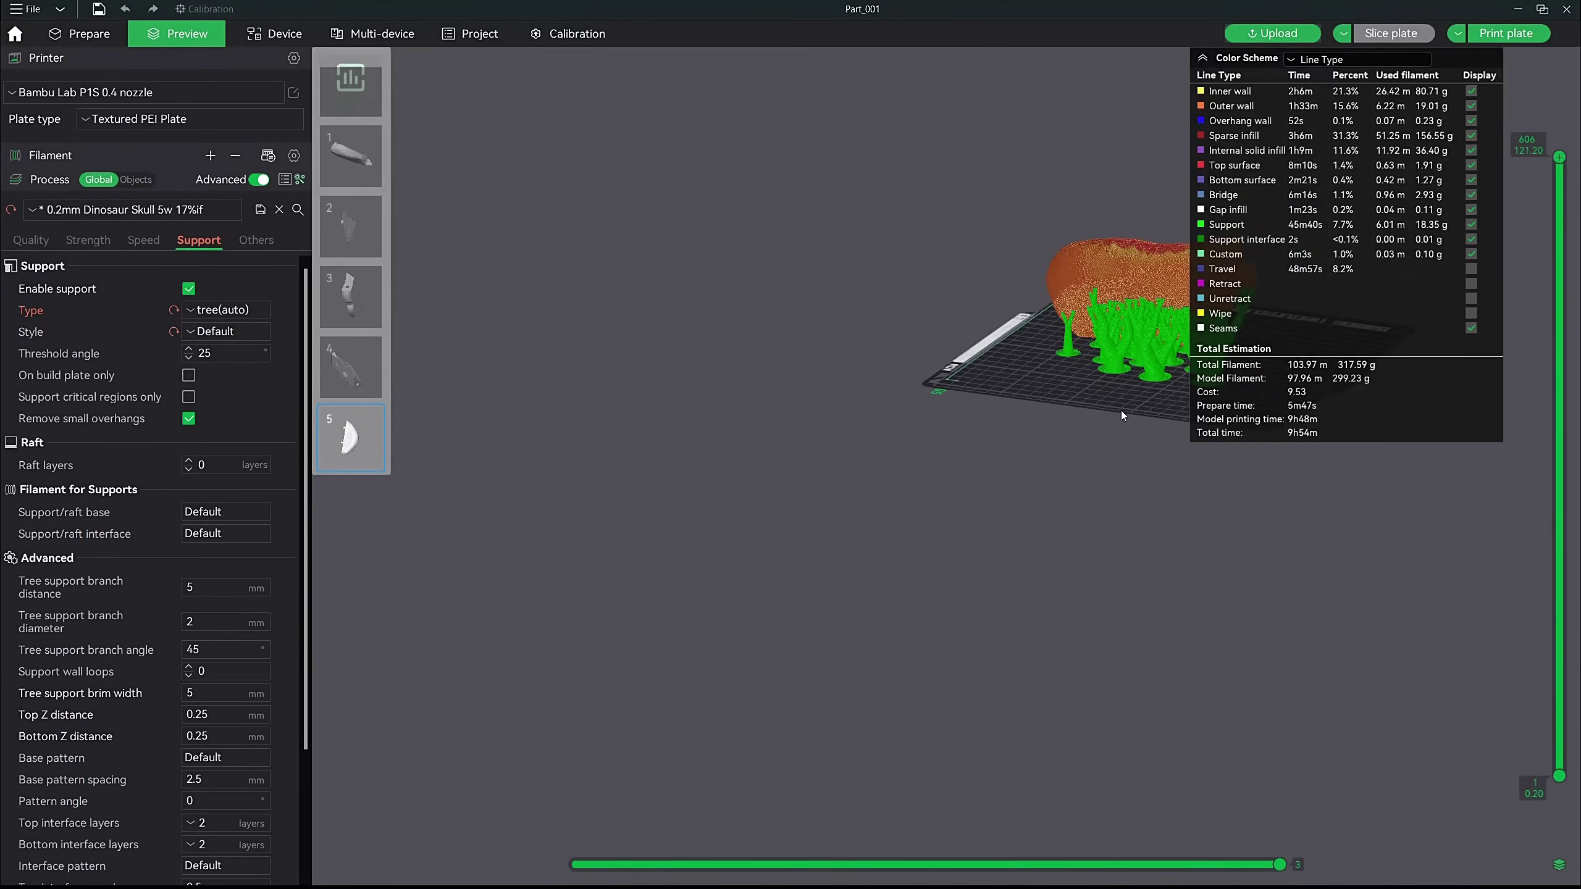
right_drag(1122, 411, 667, 564)
drag(668, 564, 917, 406)
scroll(840, 534, up, 3)
Step: Return to Prepare and look over the five parts on their plates
key(Tab)
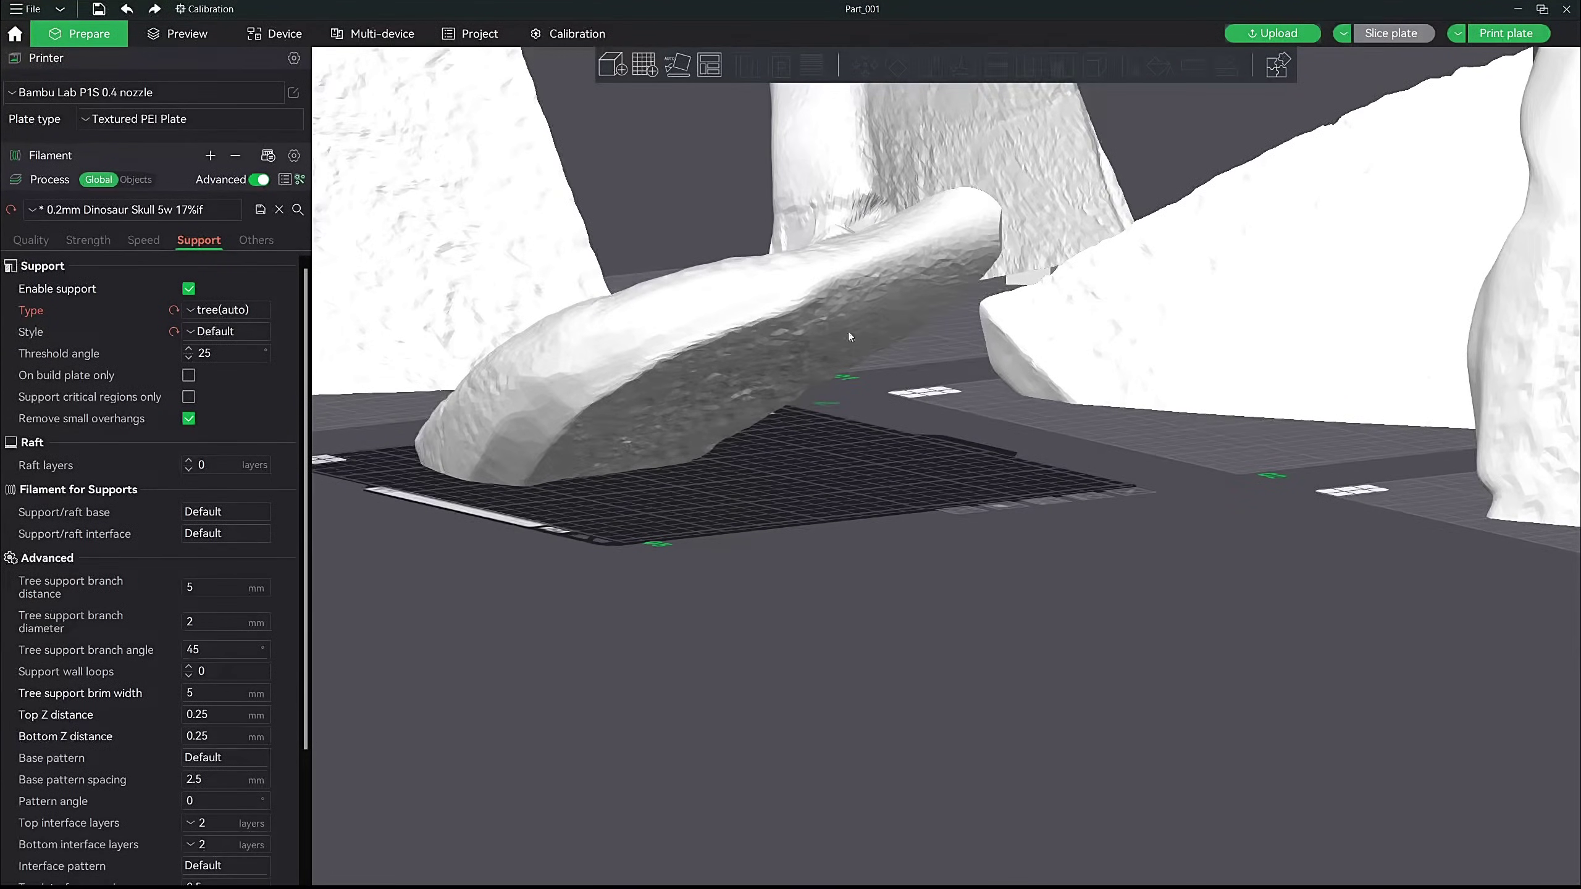
drag(696, 443, 835, 463)
click(840, 456)
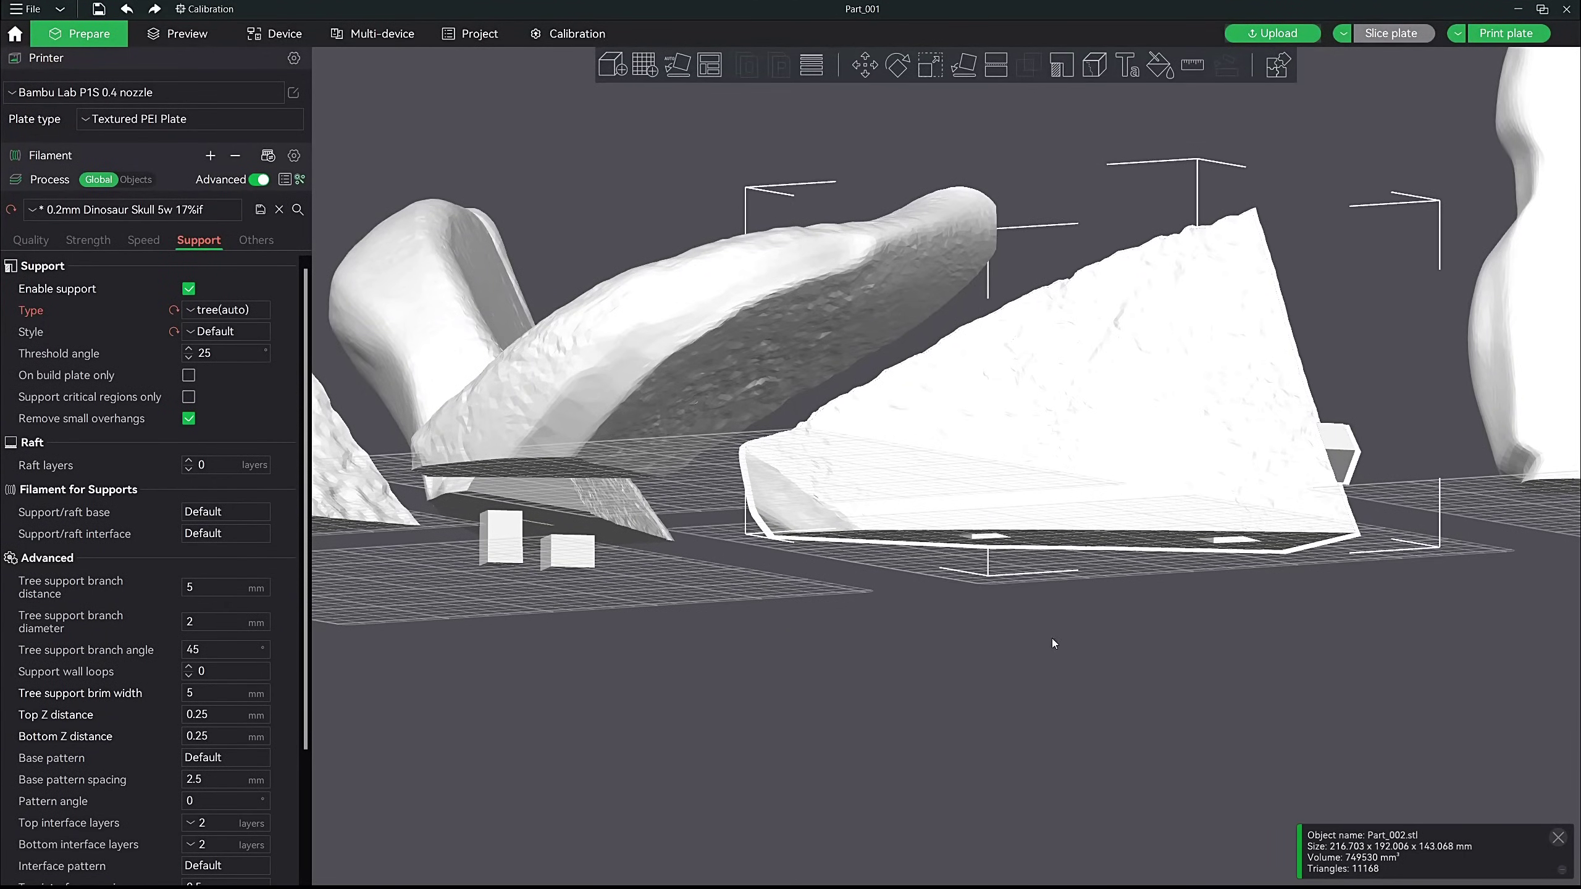
drag(1054, 648, 1177, 654)
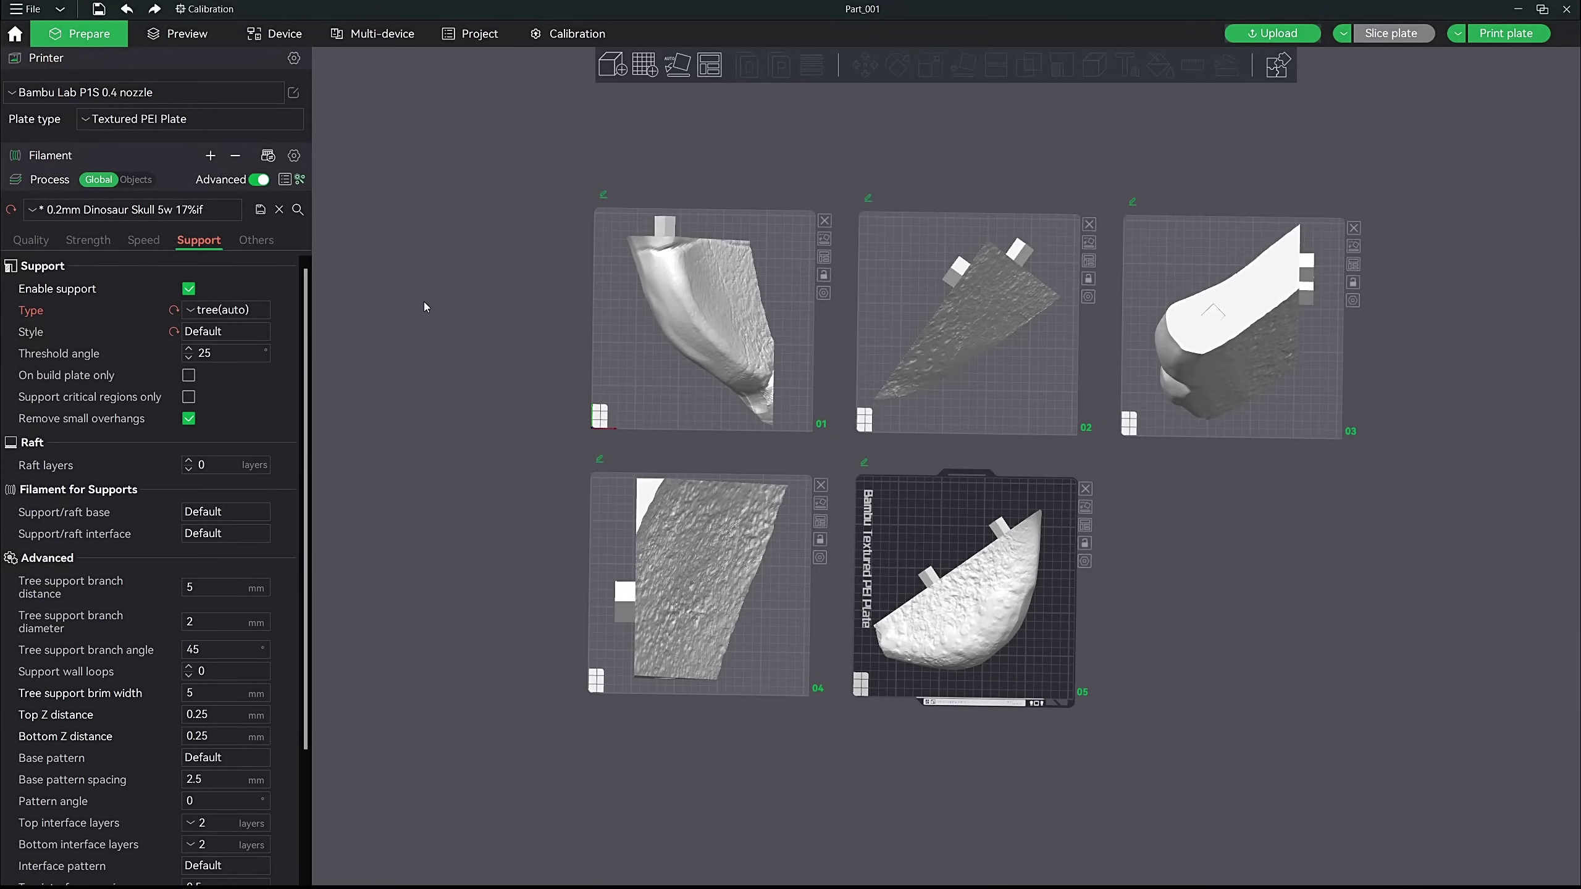
Step: Browse the Quality settings, then show Strength with 5 wall loops and 17% Triangles infill
click(32, 240)
scroll(116, 366, down, 5)
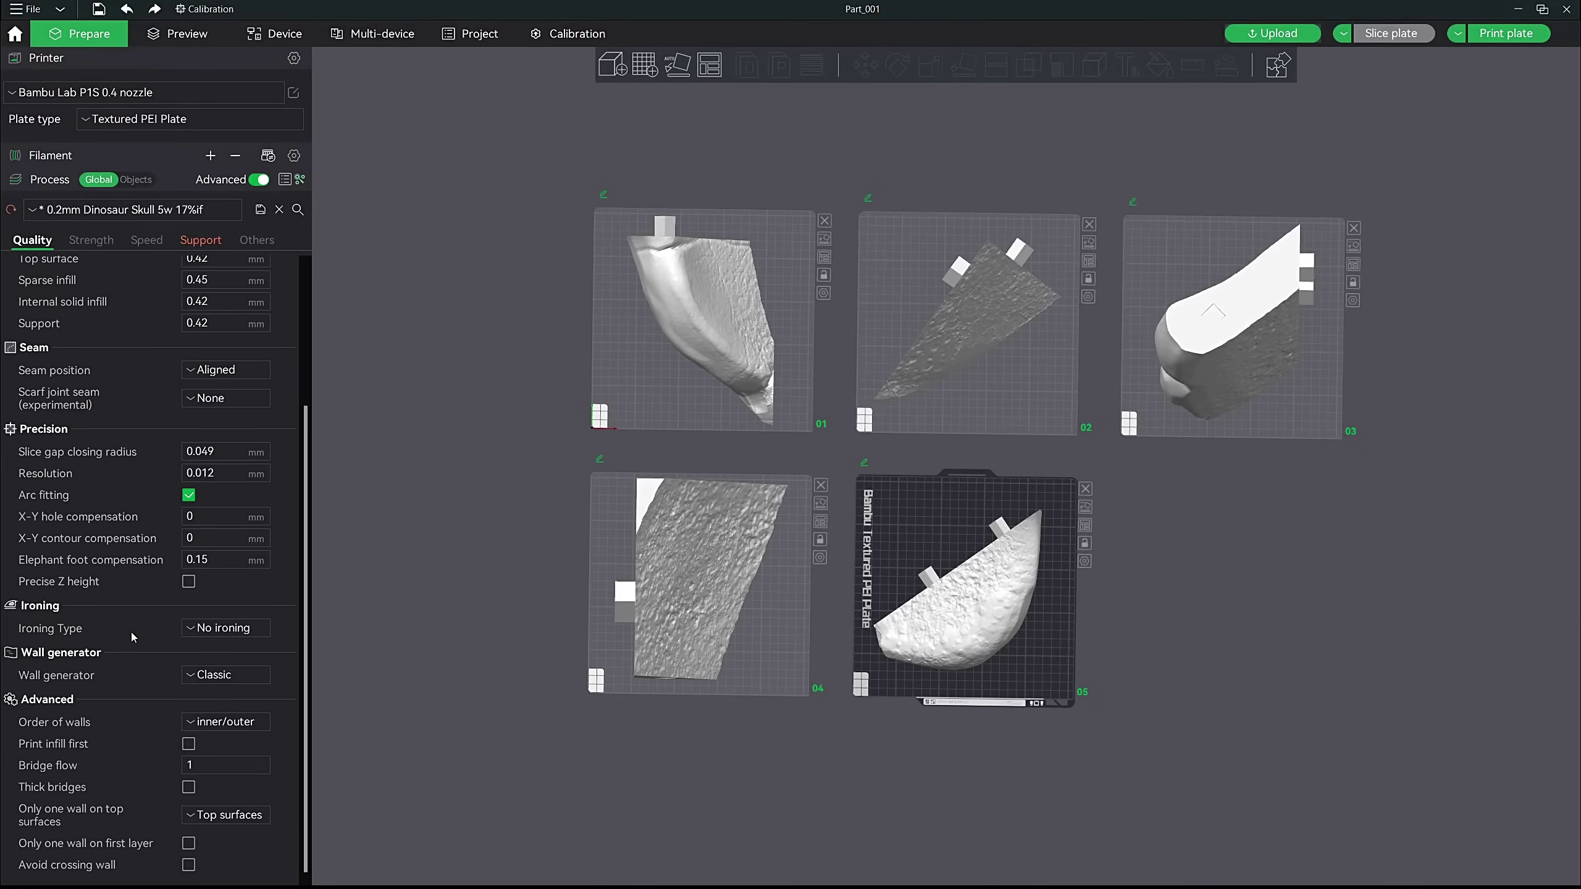
scroll(146, 643, up, 5)
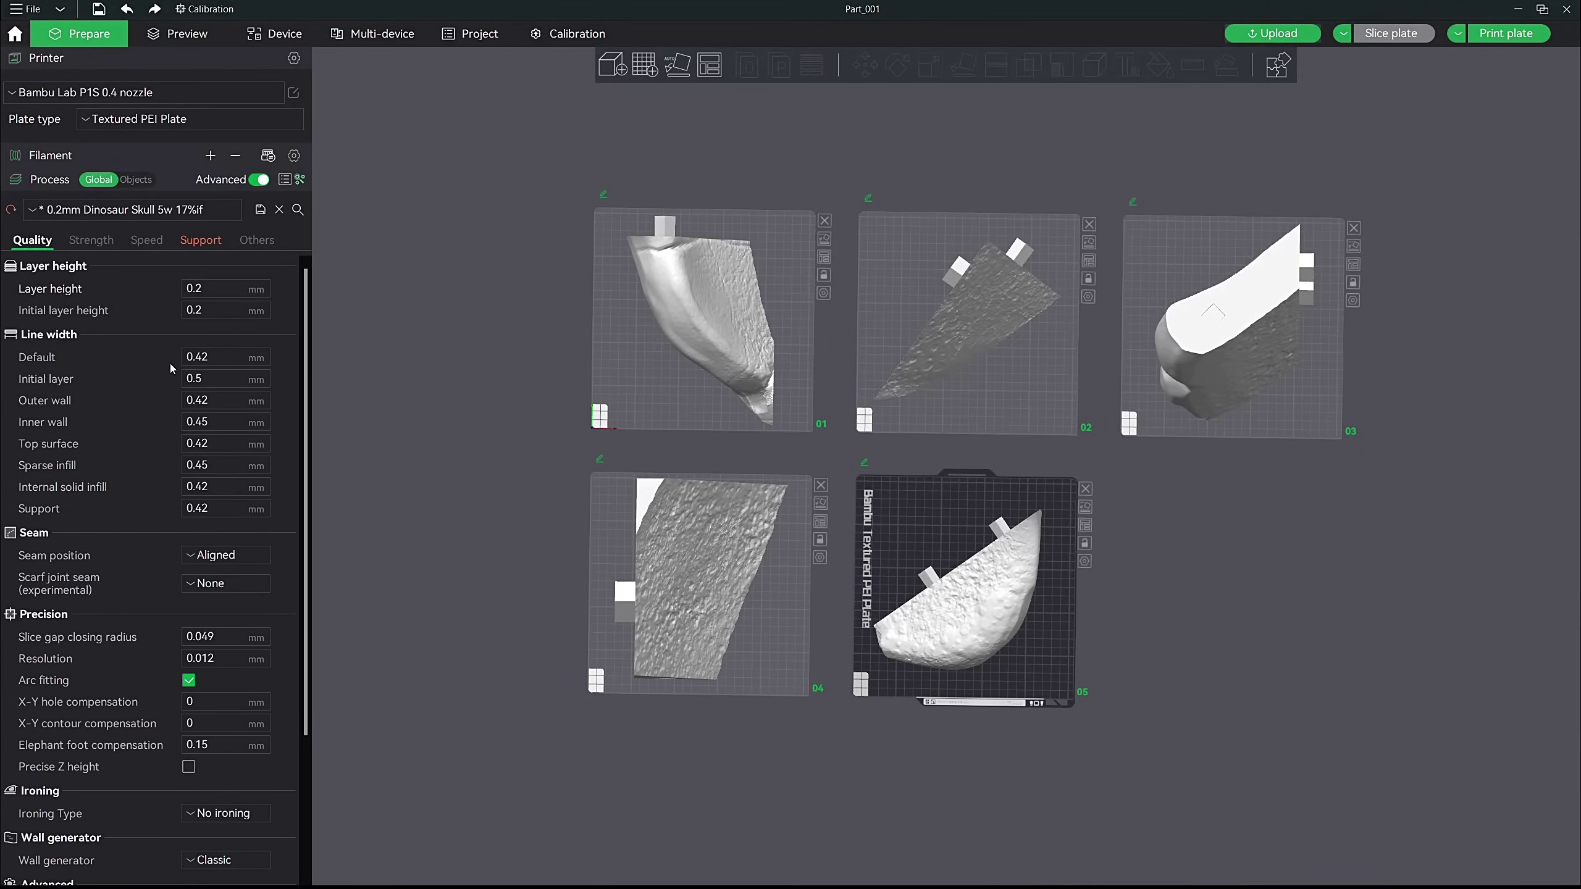
click(95, 244)
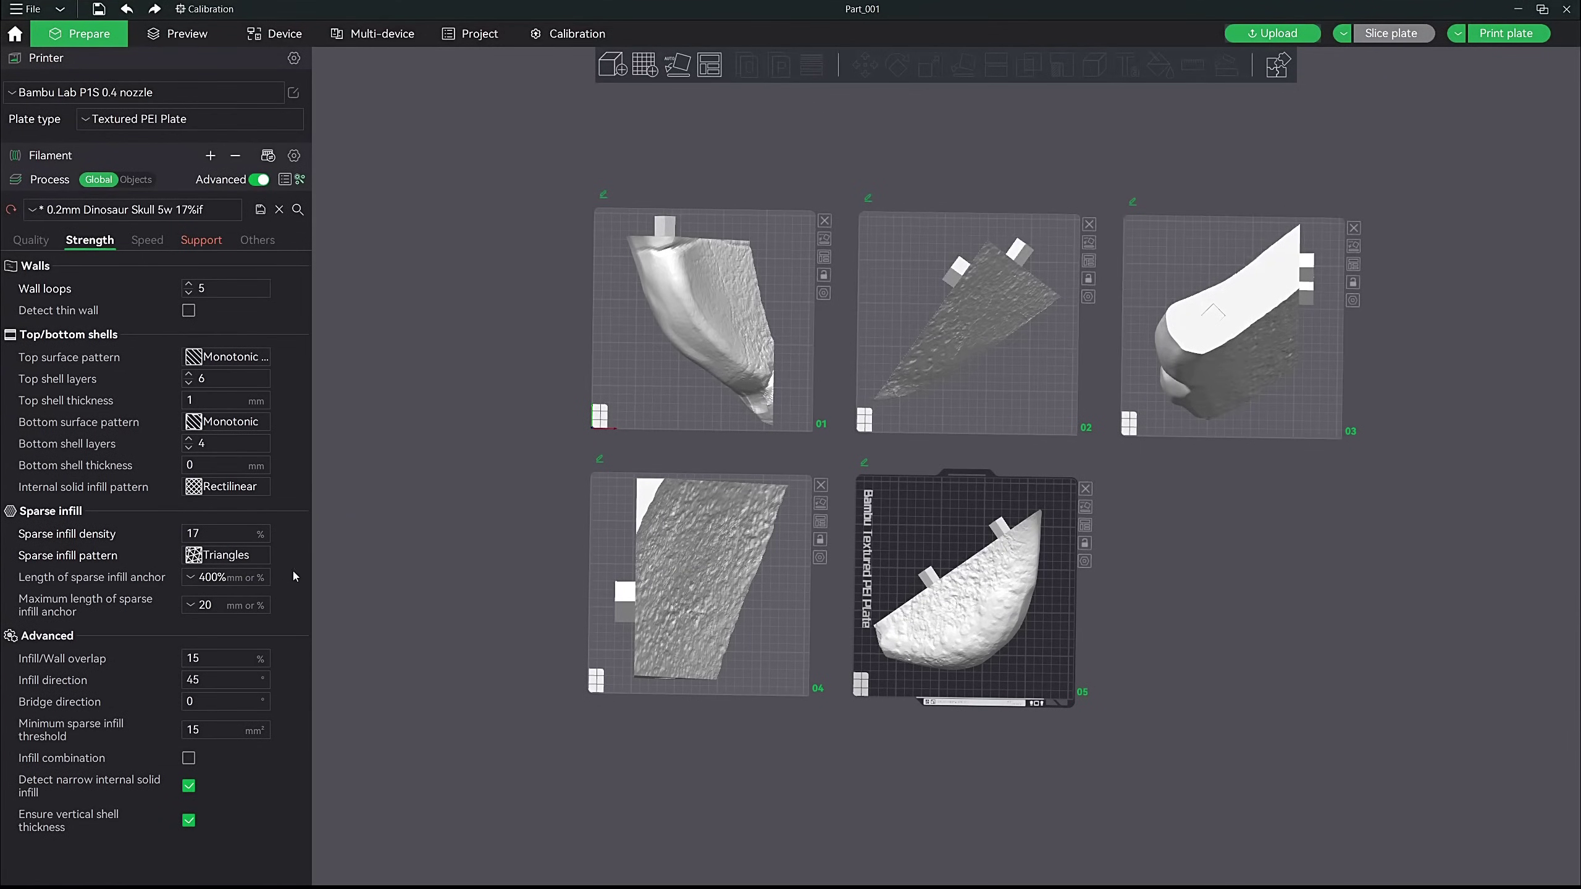
Step: Slice plate 1 with the existing Triangles infill and look over the preview
click(236, 555)
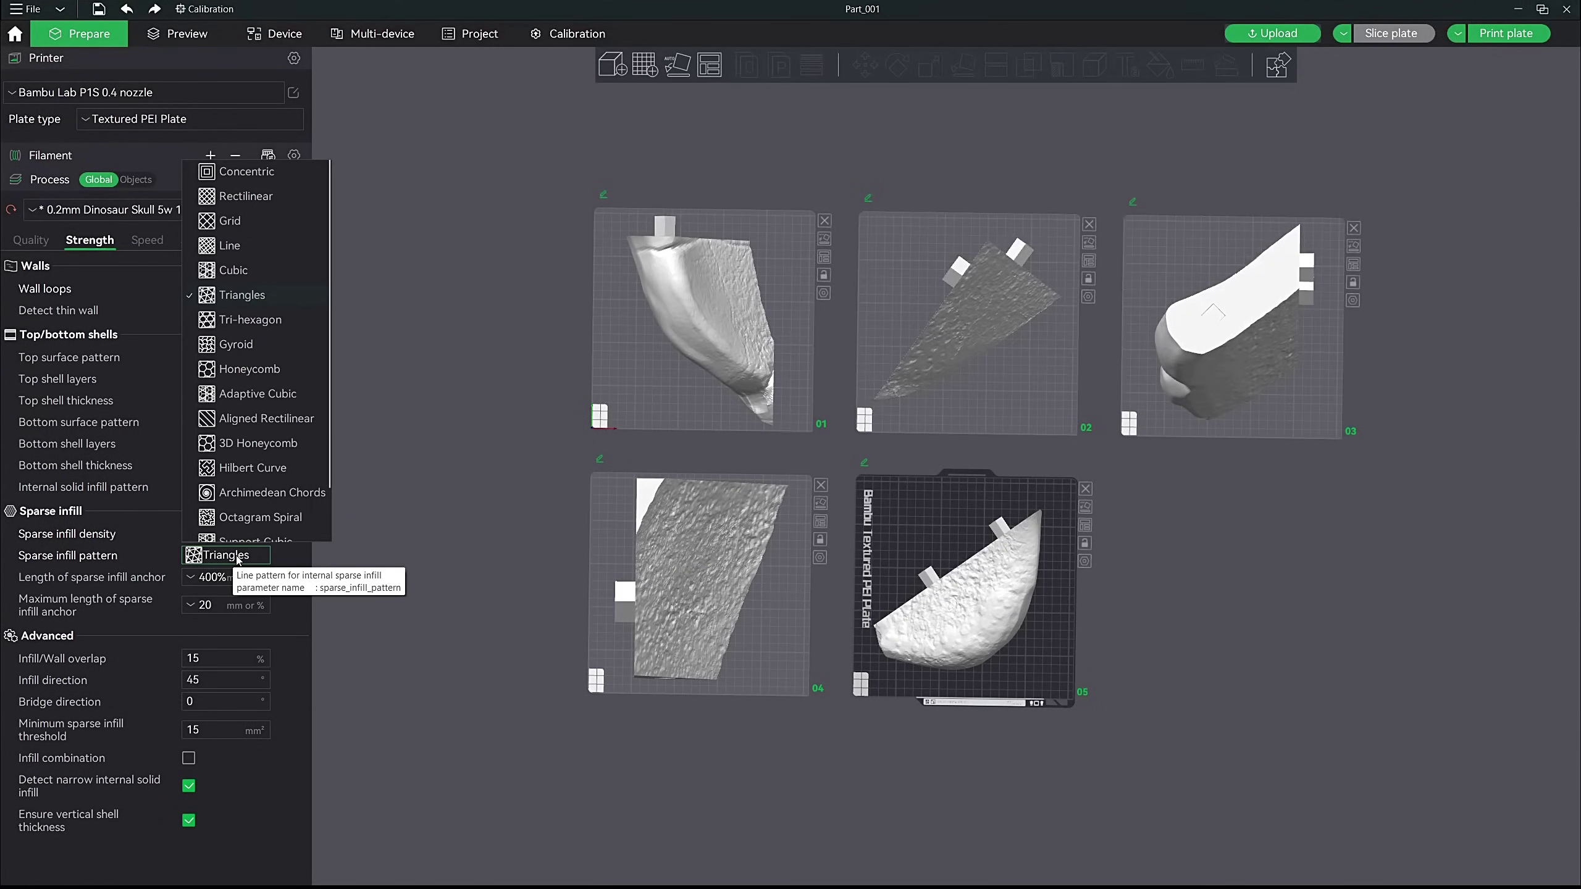
click(279, 555)
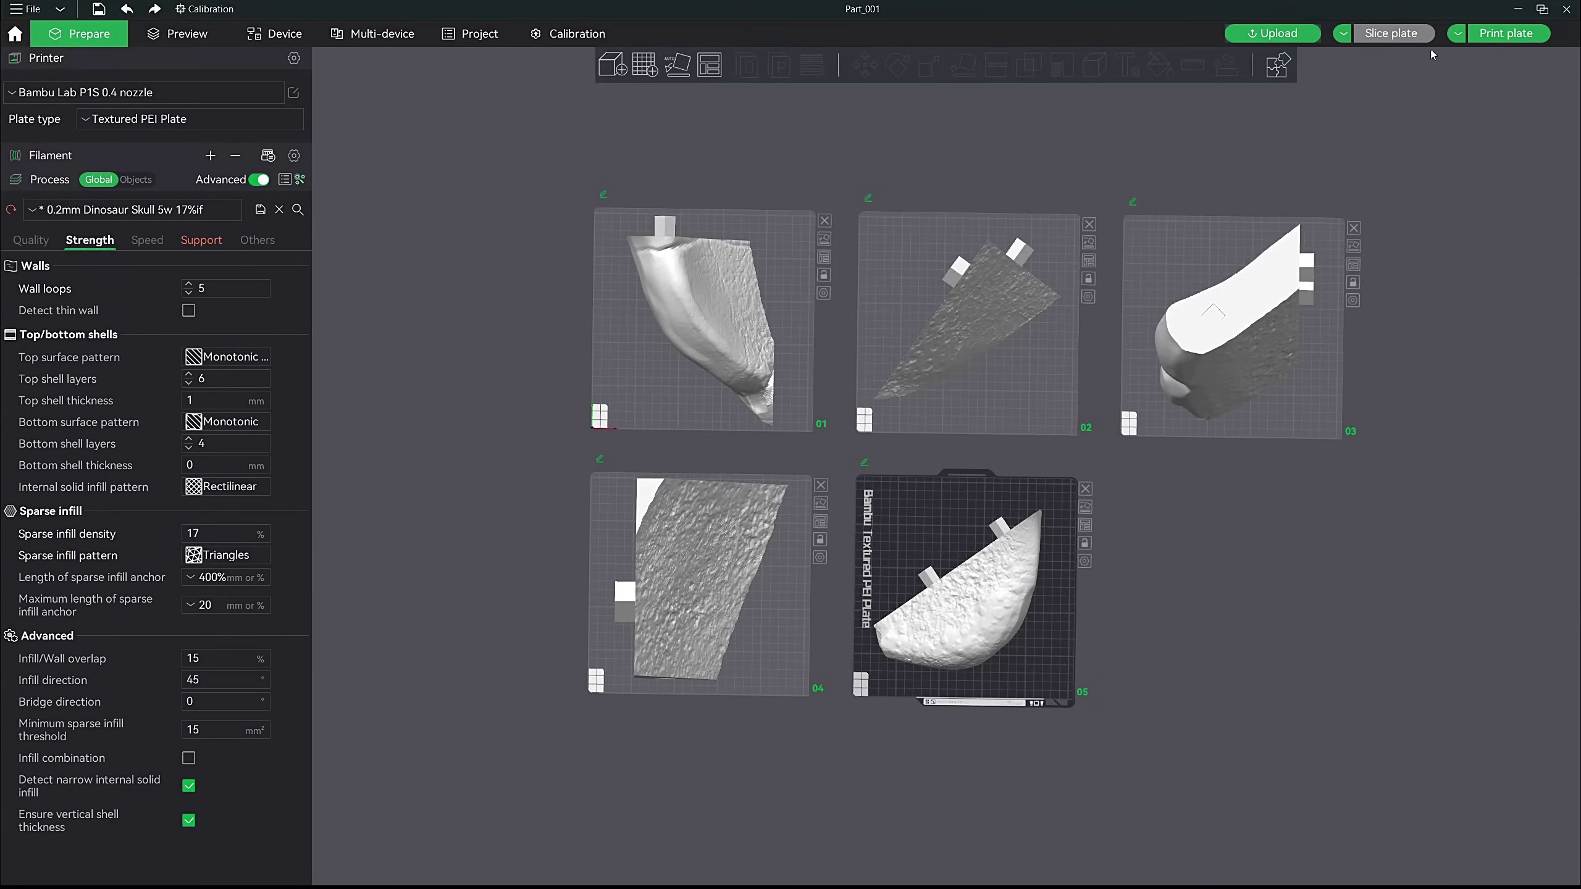
click(783, 265)
click(1392, 33)
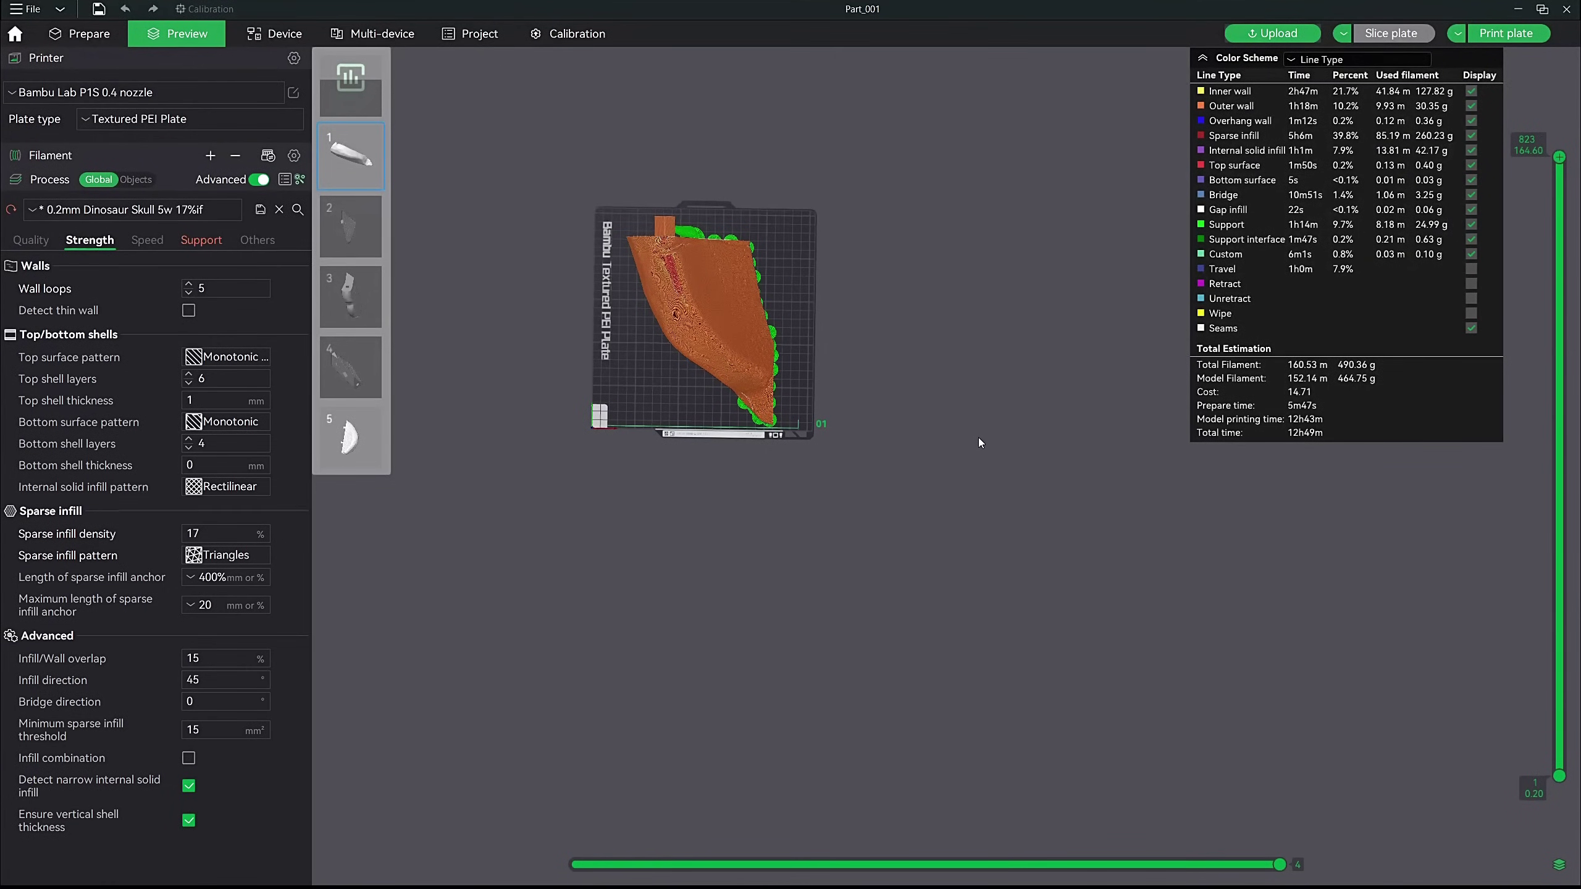
drag(977, 442, 887, 477)
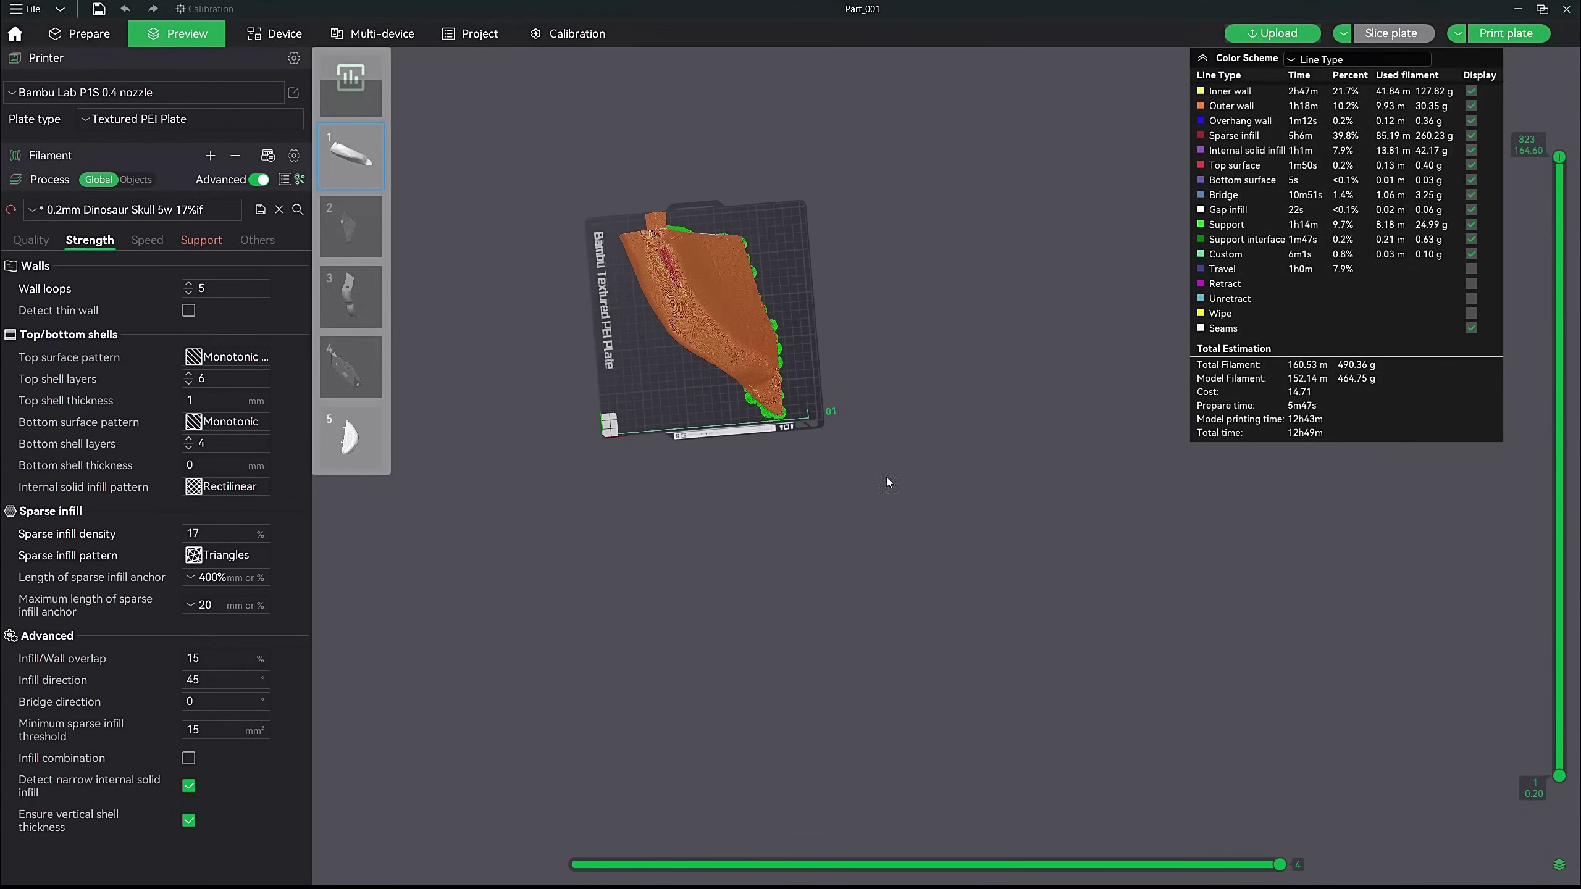
Step: Switch sparse infill to Gyroid and inspect the re-sliced part (16h42m, 480.56 g)
click(219, 556)
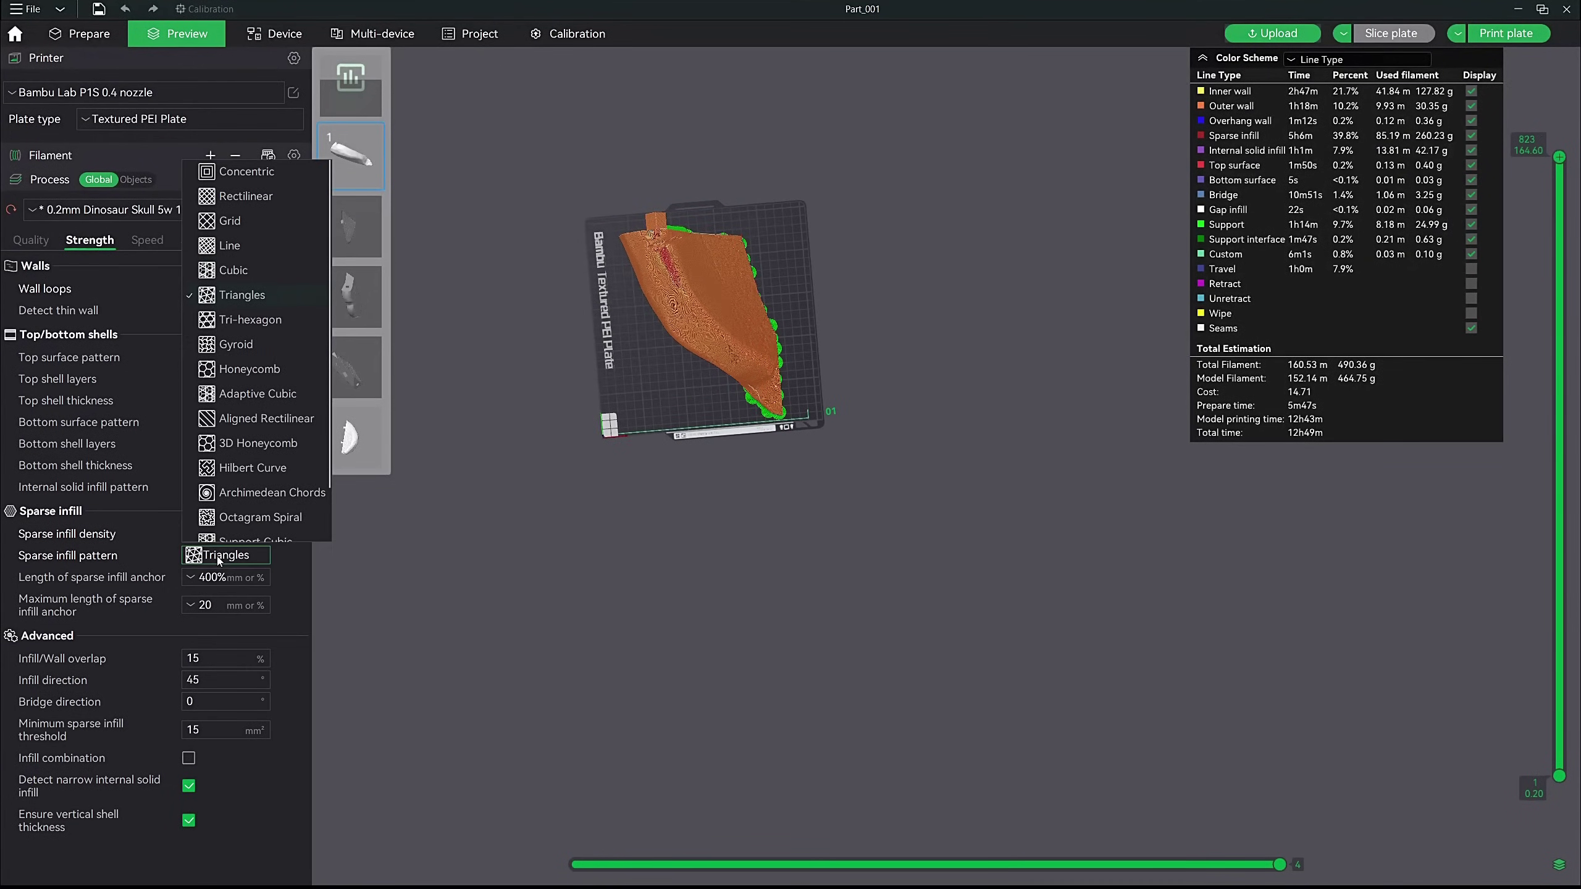
click(262, 352)
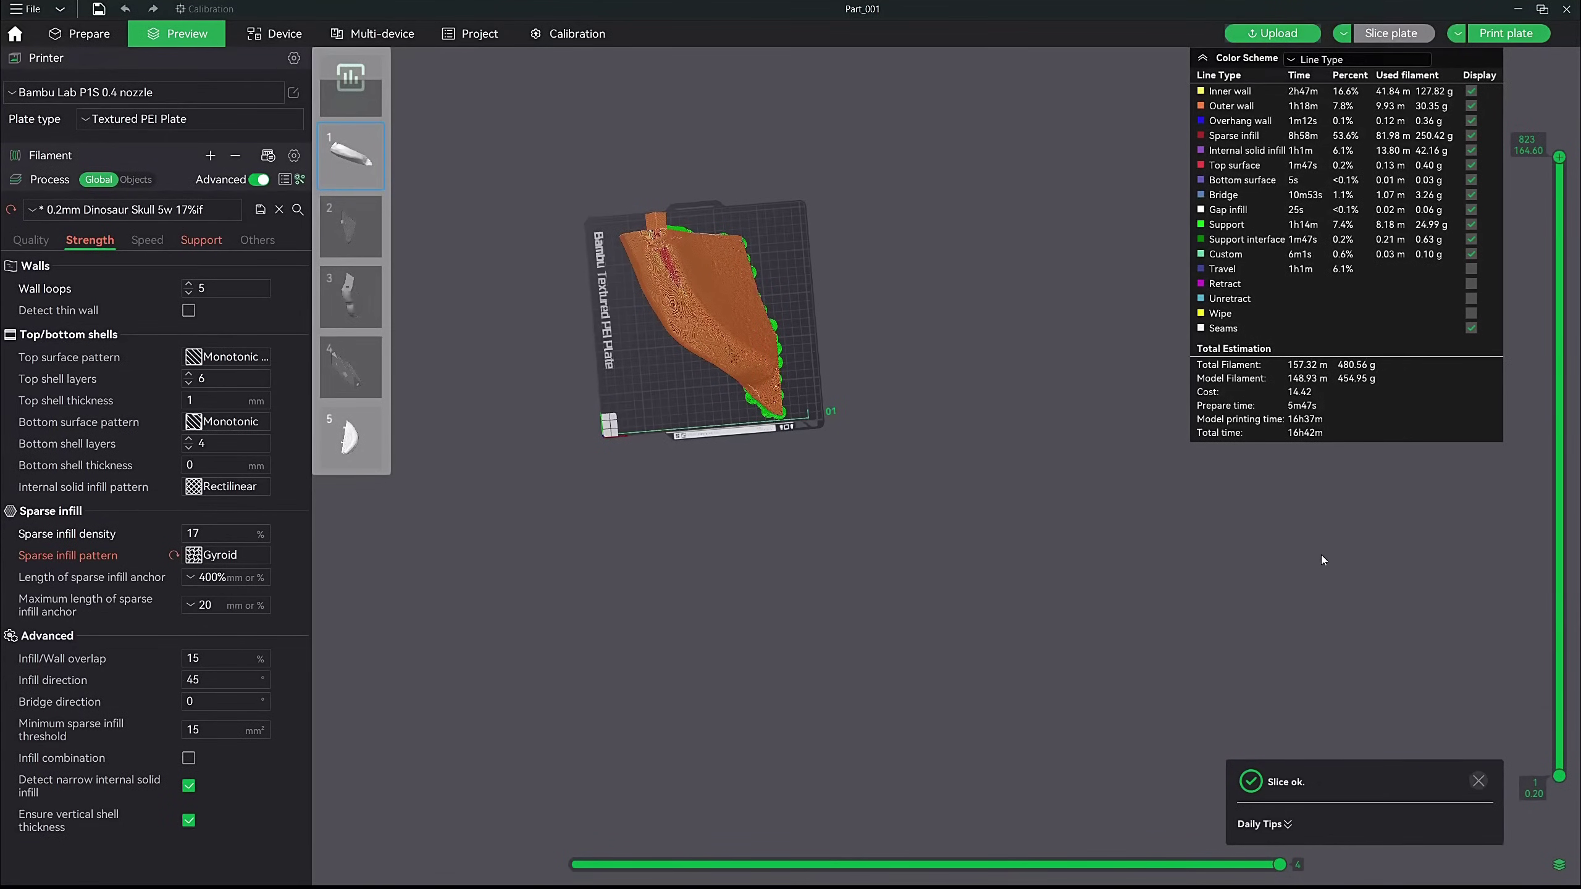
drag(1058, 512, 1022, 490)
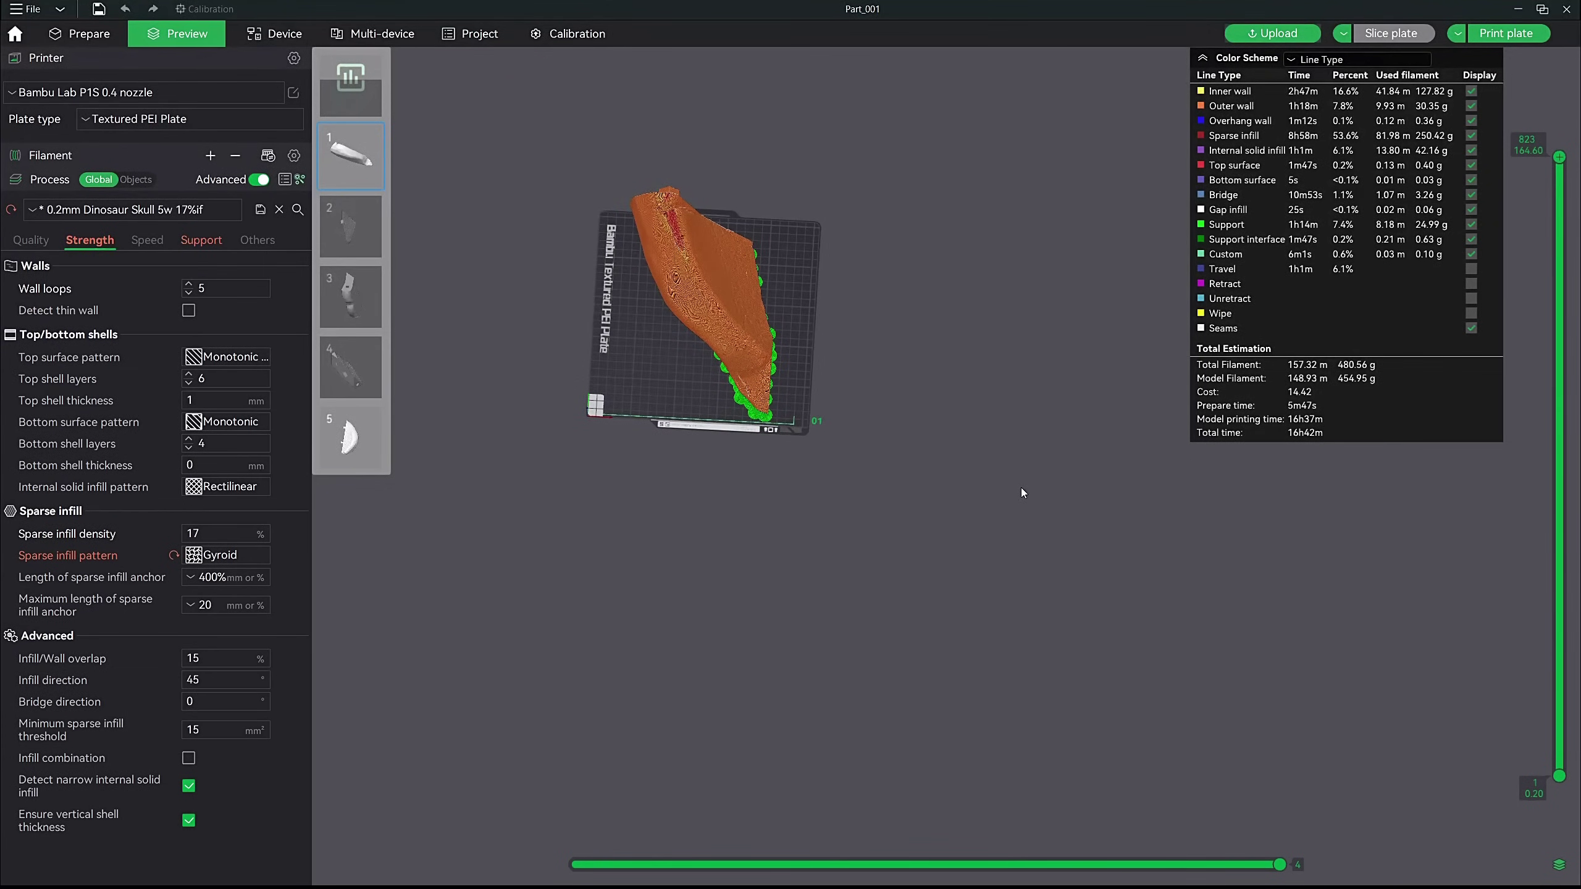
right_drag(1020, 487, 1038, 603)
mouse_move(1041, 569)
mouse_down()
mouse_move(937, 534)
mouse_move(1046, 520)
mouse_move(1046, 554)
mouse_move(1015, 560)
mouse_move(986, 509)
mouse_move(991, 549)
mouse_move(1029, 546)
mouse_move(1041, 567)
mouse_move(1037, 595)
mouse_up()
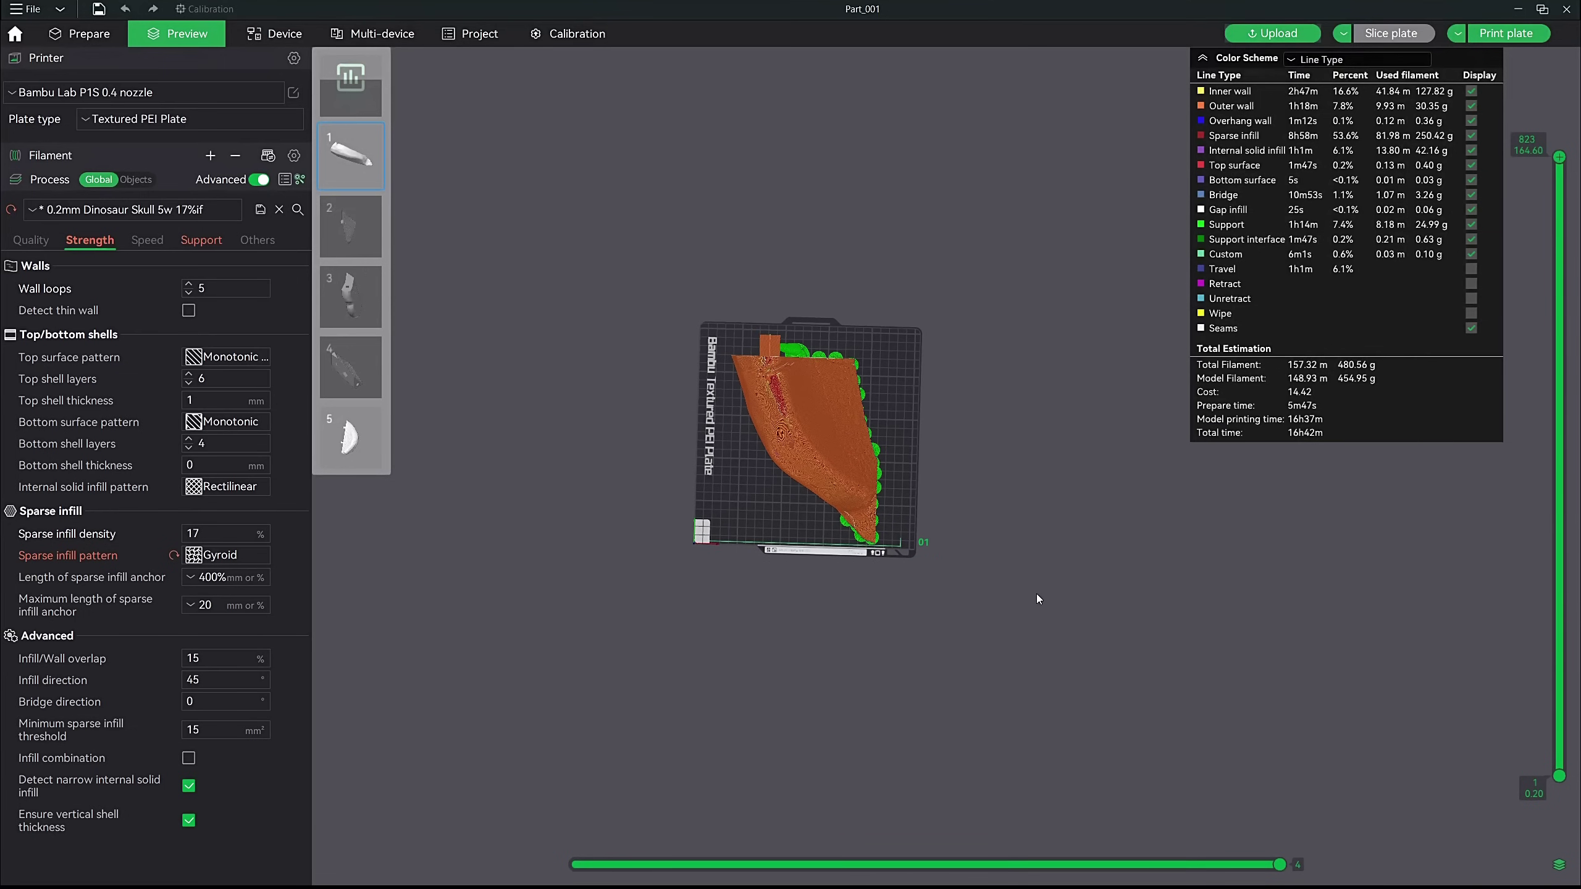
scroll(1036, 593, up, 5)
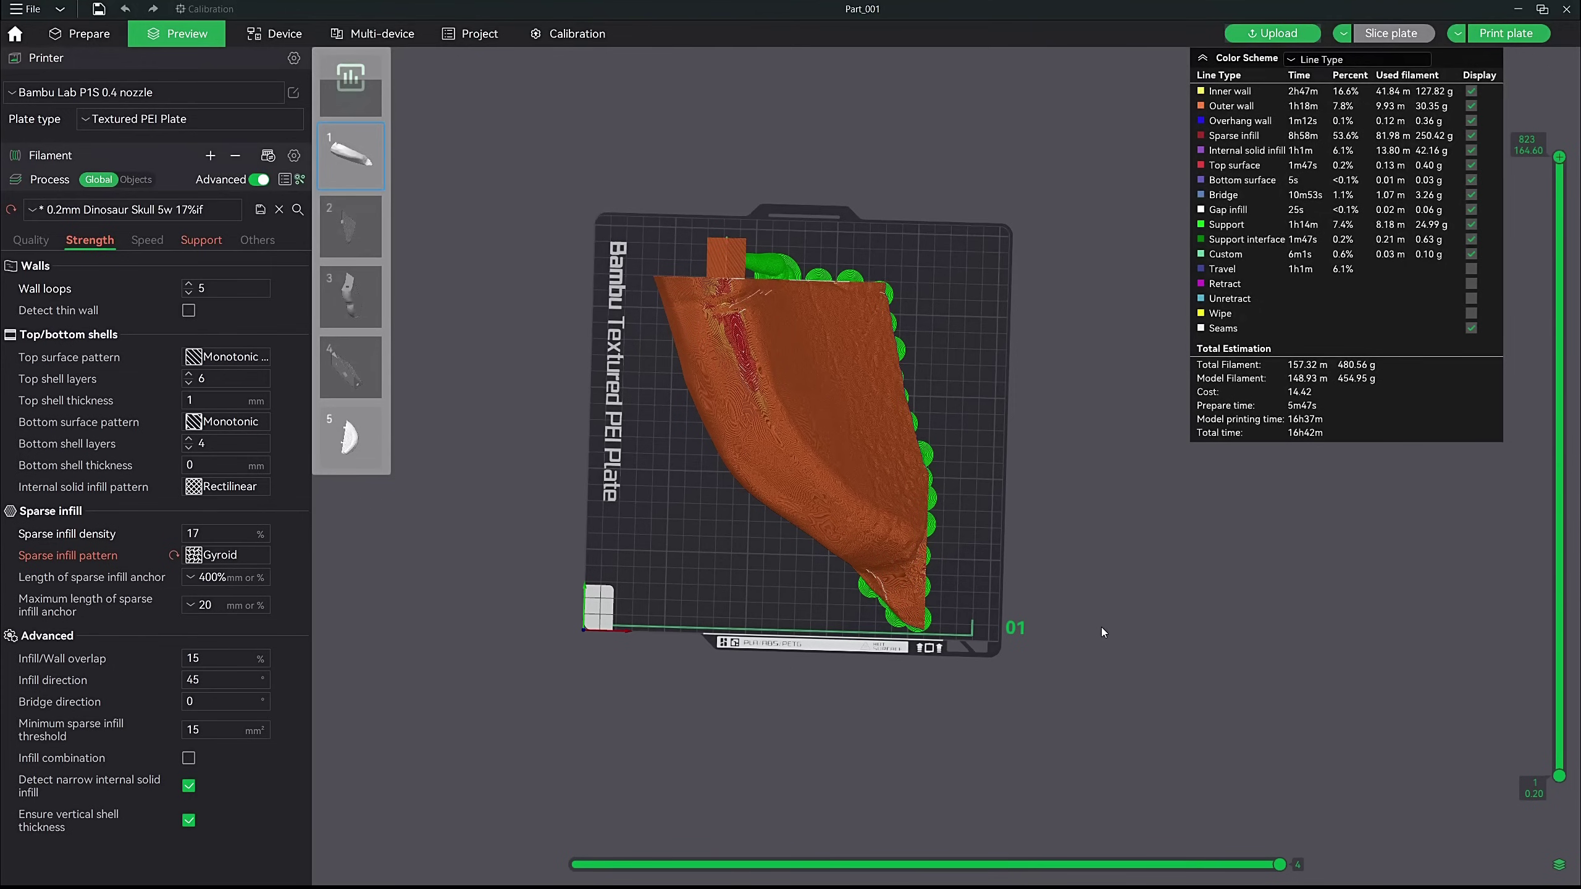
Step: Change sparse infill to Tri-hexagon and re-slice plate 1 (12h44m, 488.67 g)
click(212, 555)
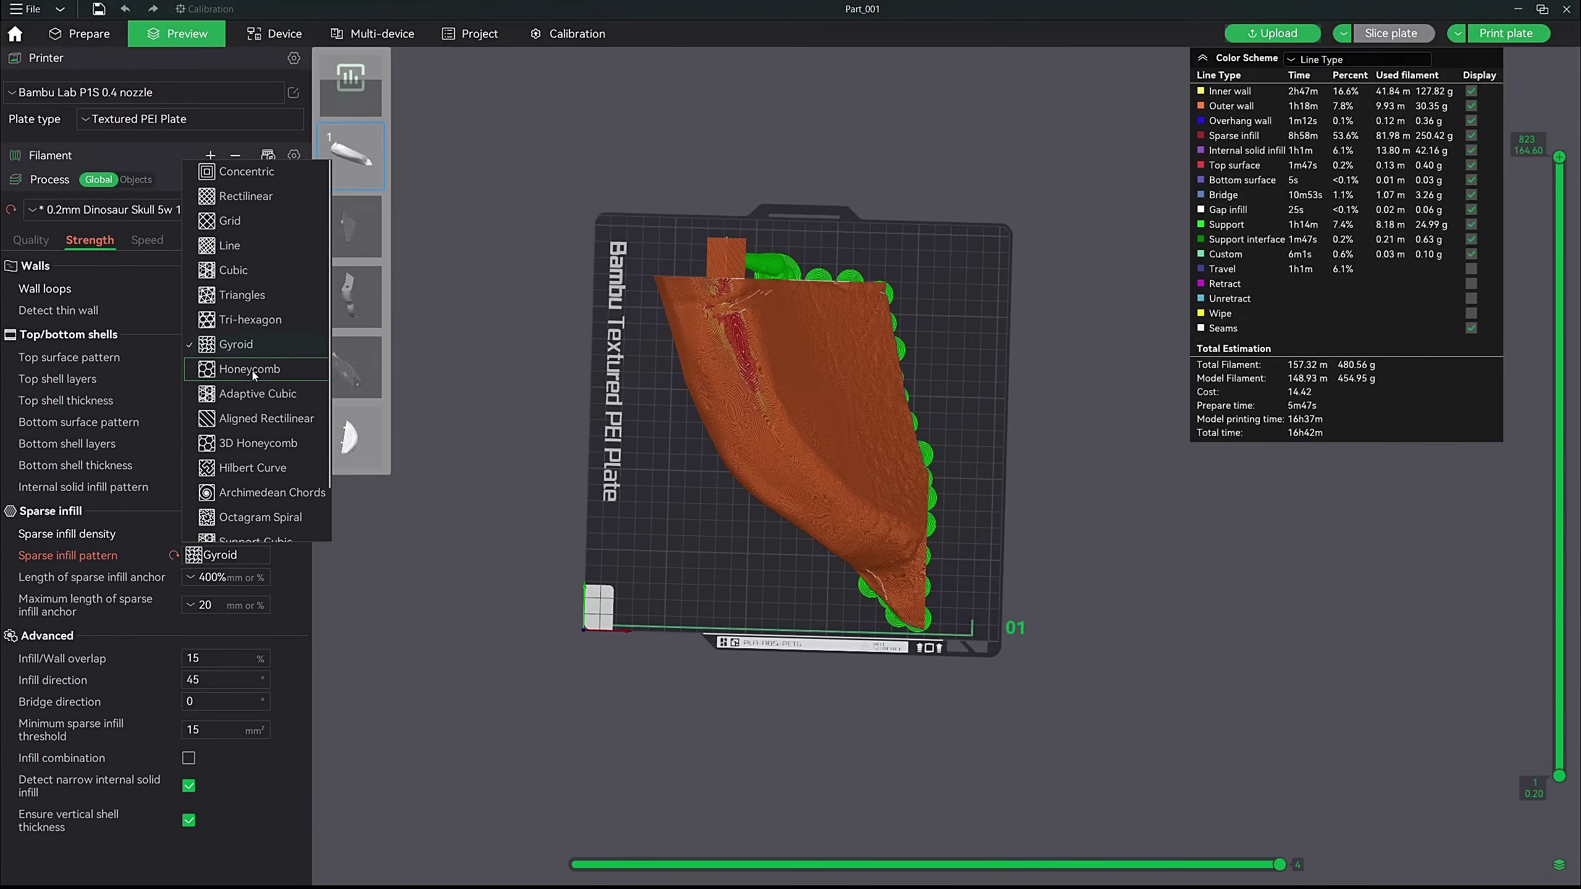
click(249, 319)
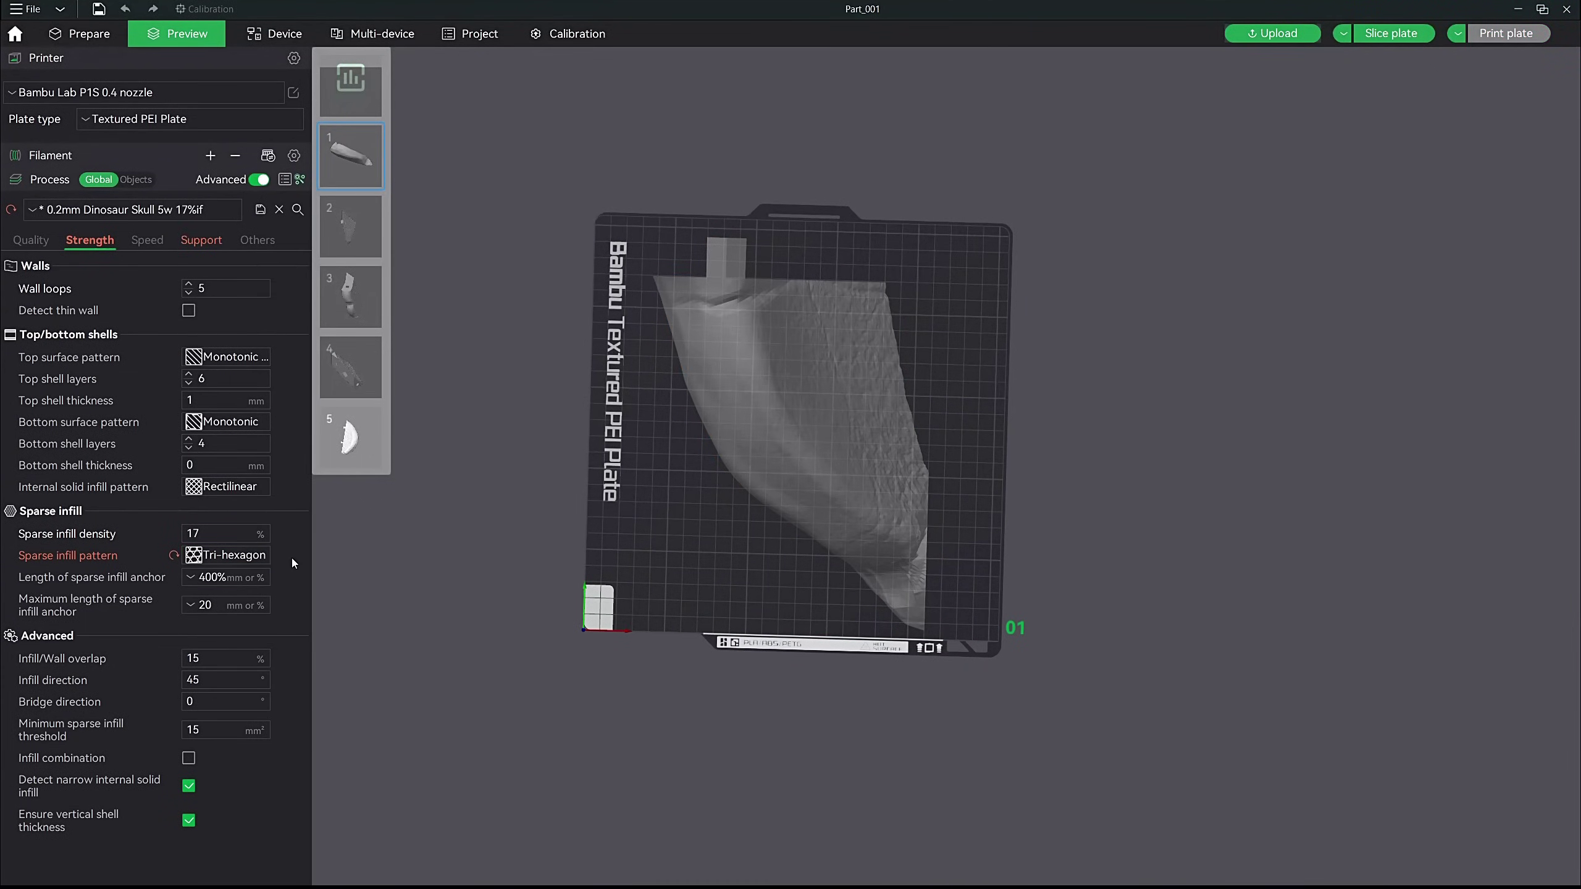
click(1392, 39)
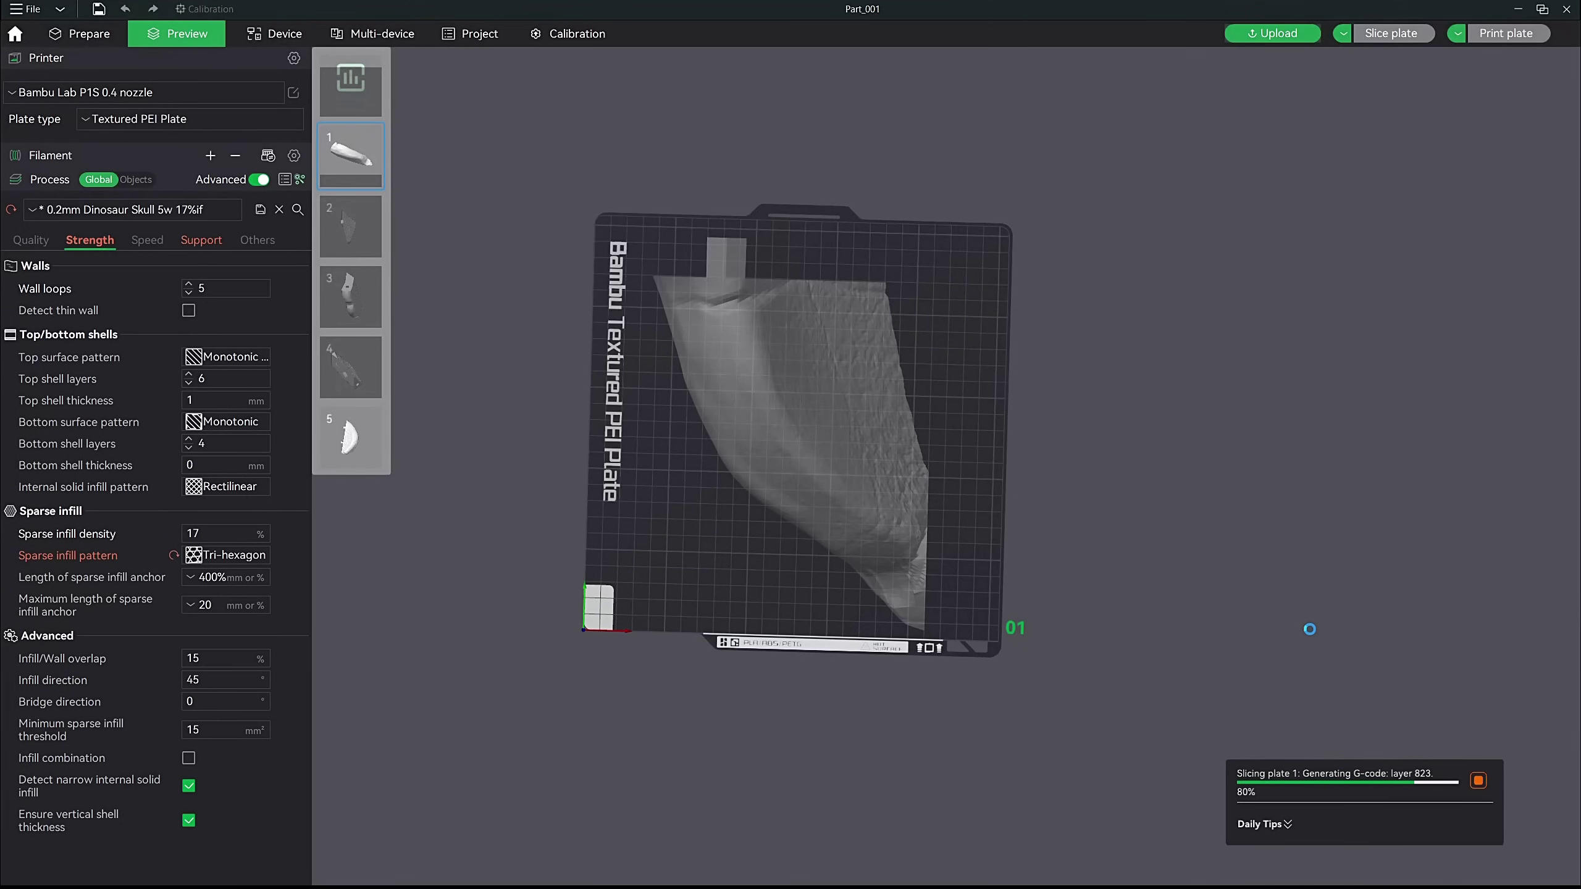
drag(1144, 601, 1173, 496)
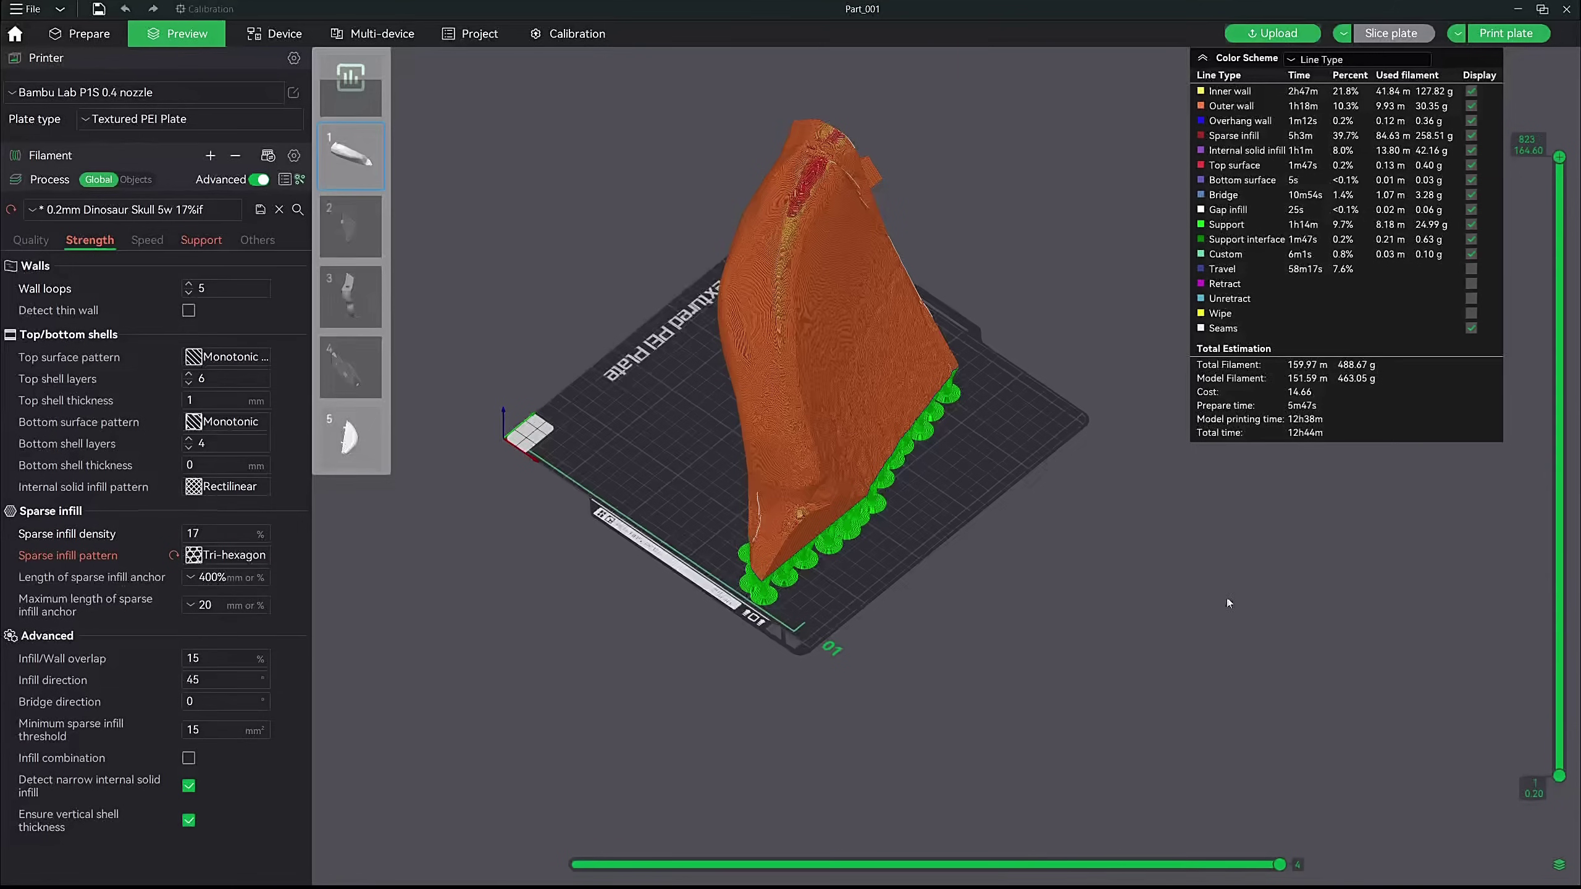
Step: Show the process Speed settings
click(144, 241)
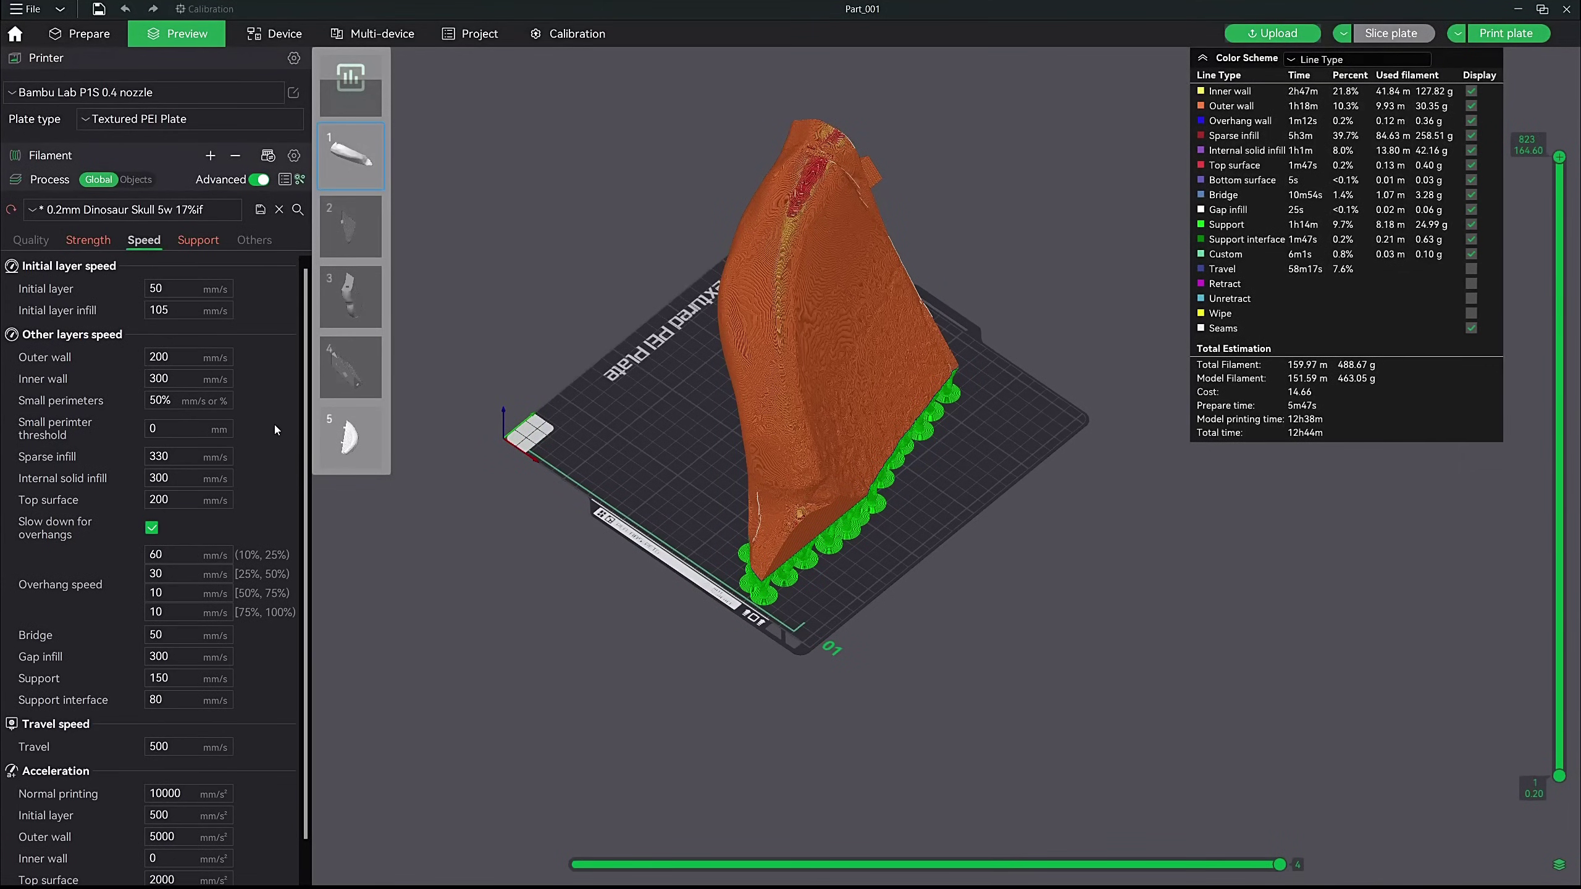
scroll(275, 429, down, 1)
scroll(274, 429, up, 1)
Step: Slice plate 1 with normal(auto) supports in Grid style and inspect the result
click(198, 240)
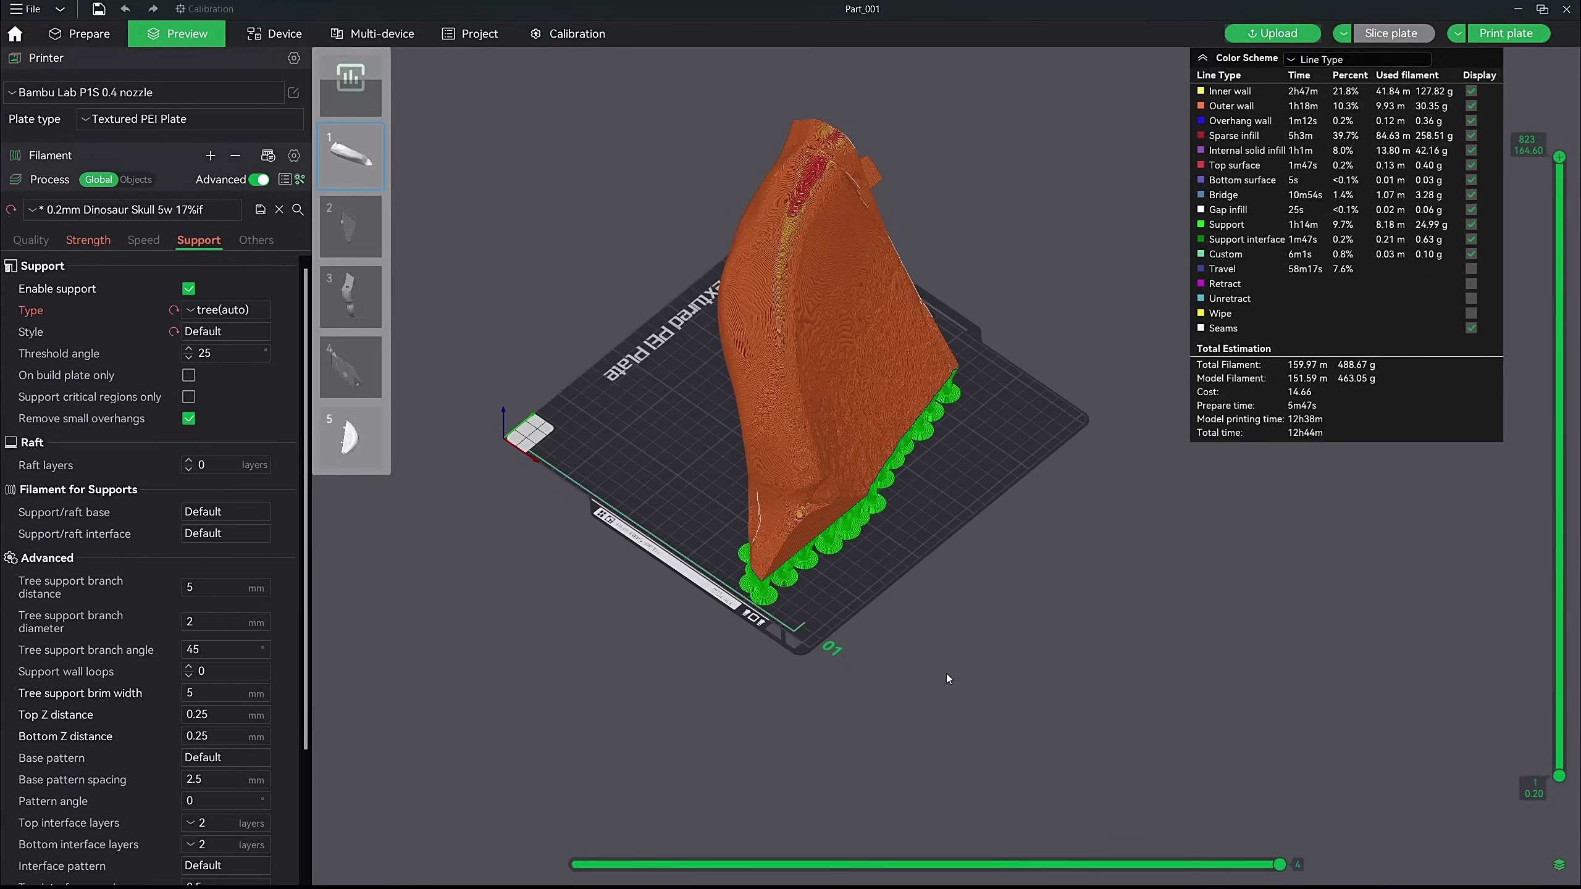
drag(946, 674, 544, 510)
click(264, 311)
click(236, 344)
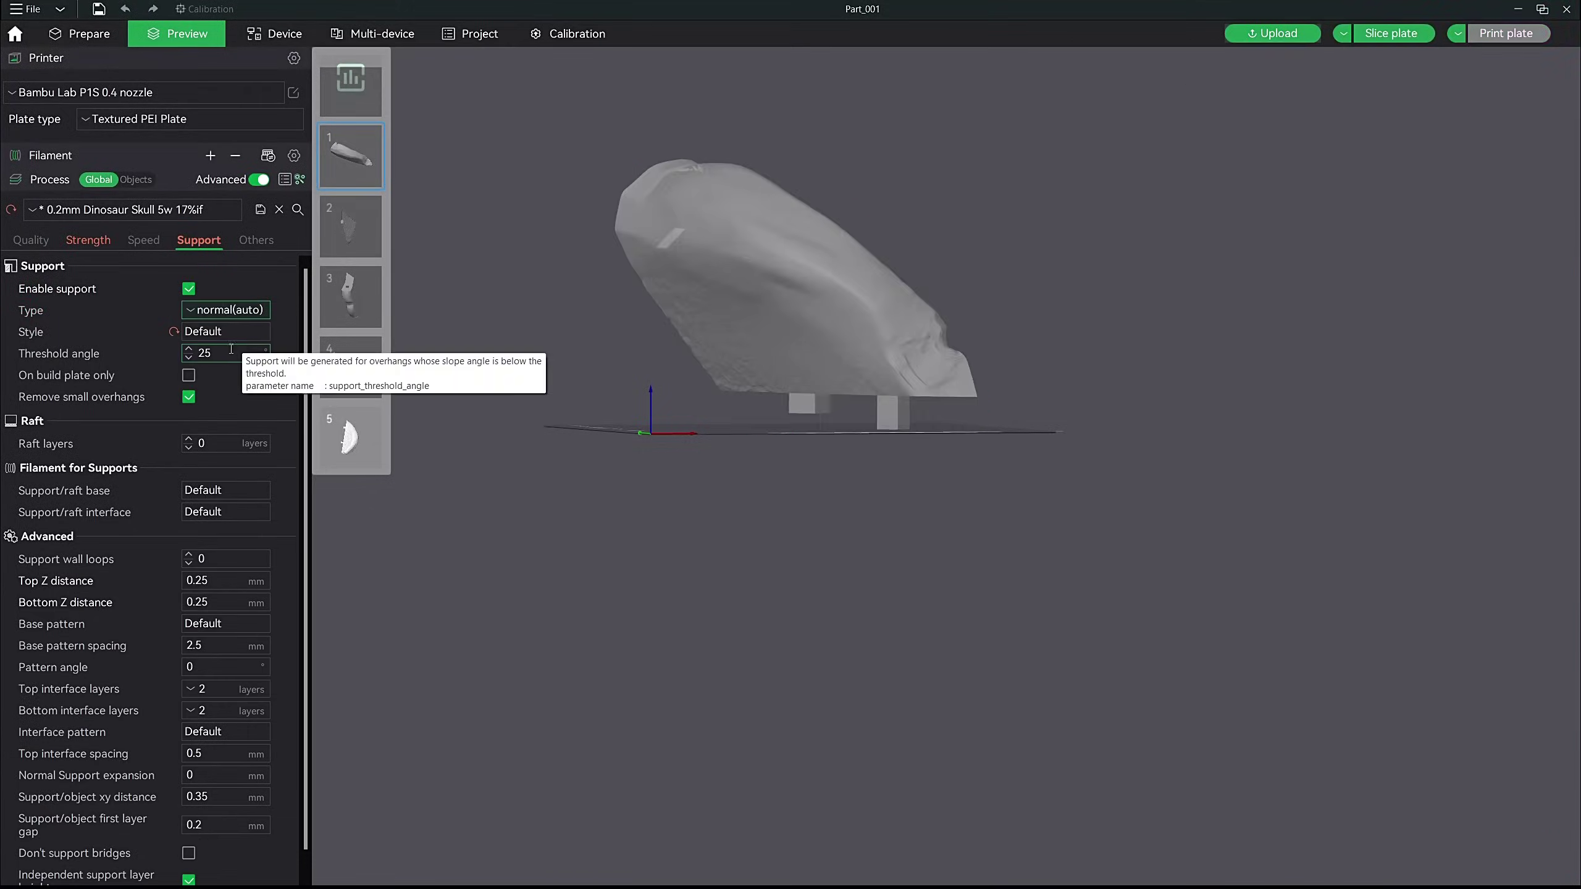
click(217, 331)
click(212, 375)
click(1391, 32)
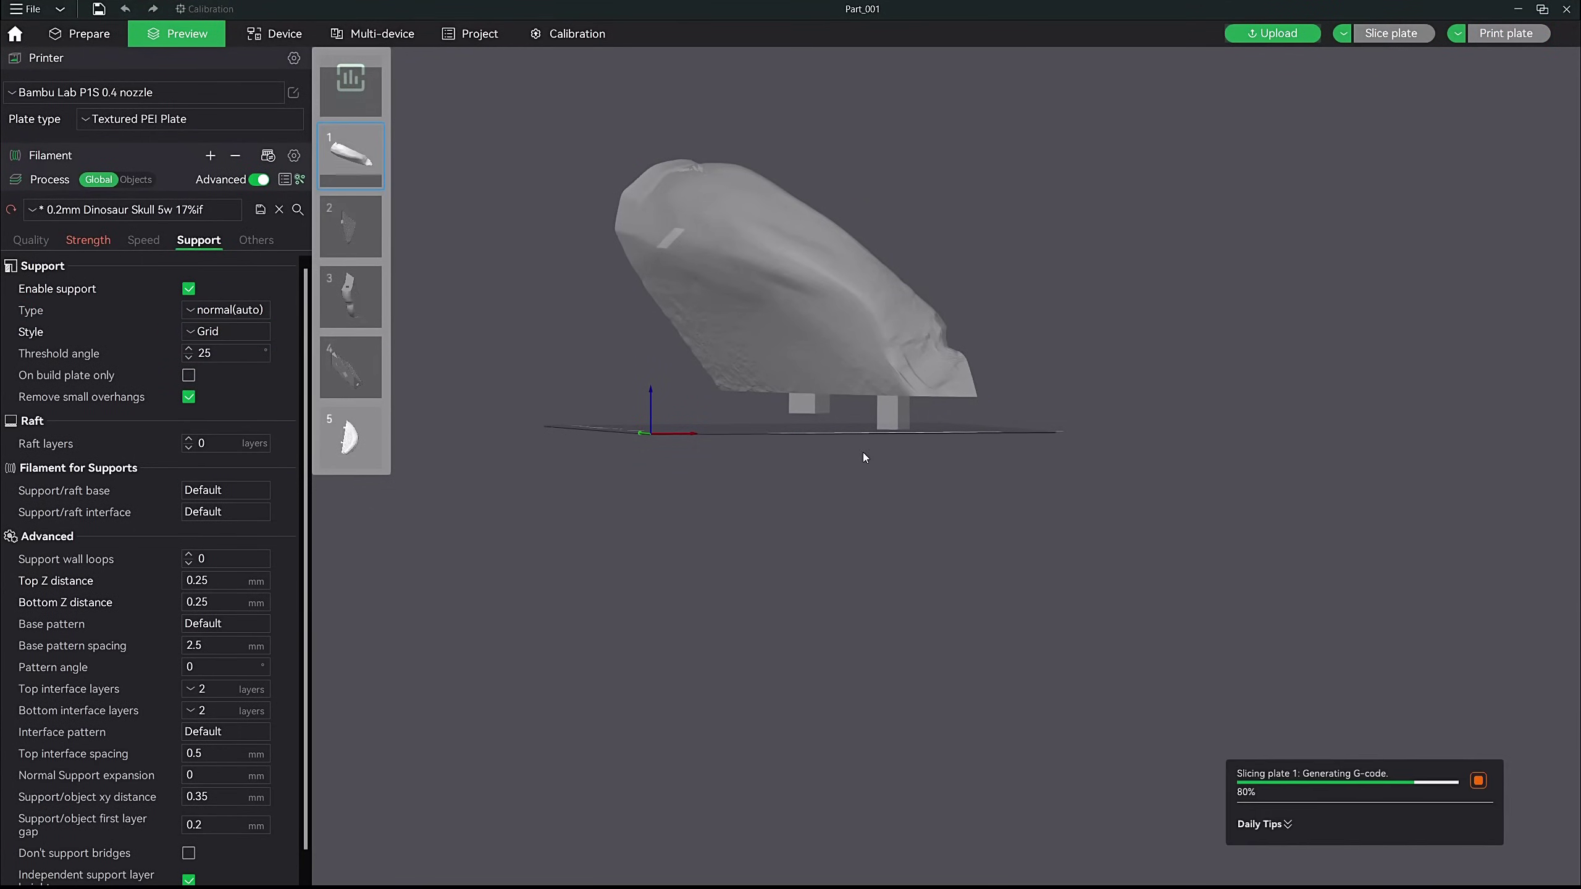
drag(875, 535, 867, 513)
drag(986, 534, 713, 411)
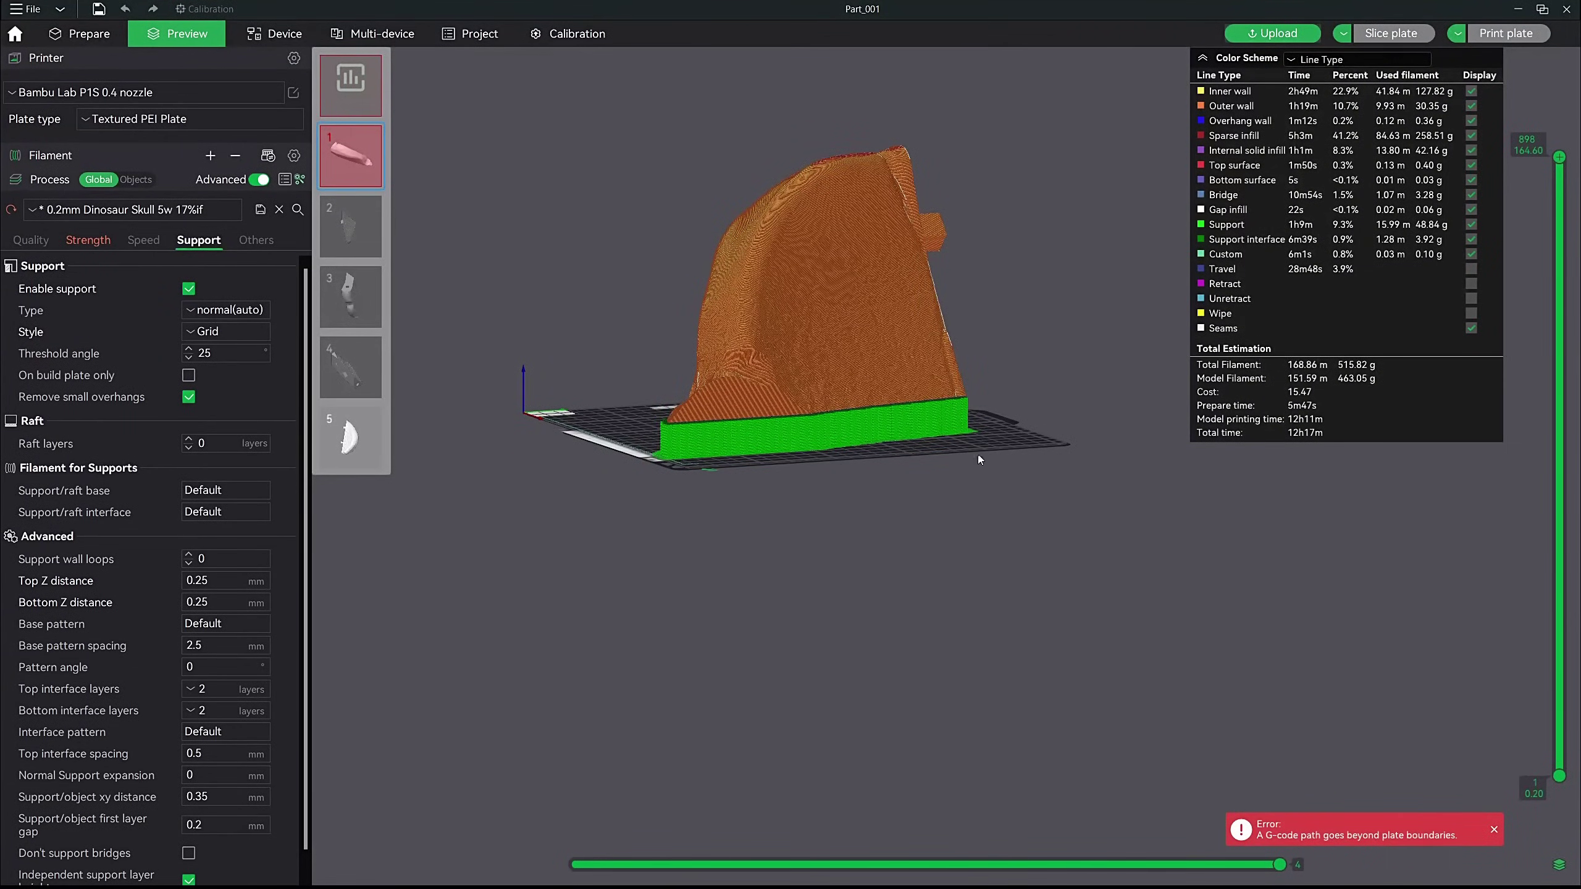
drag(974, 461, 1003, 437)
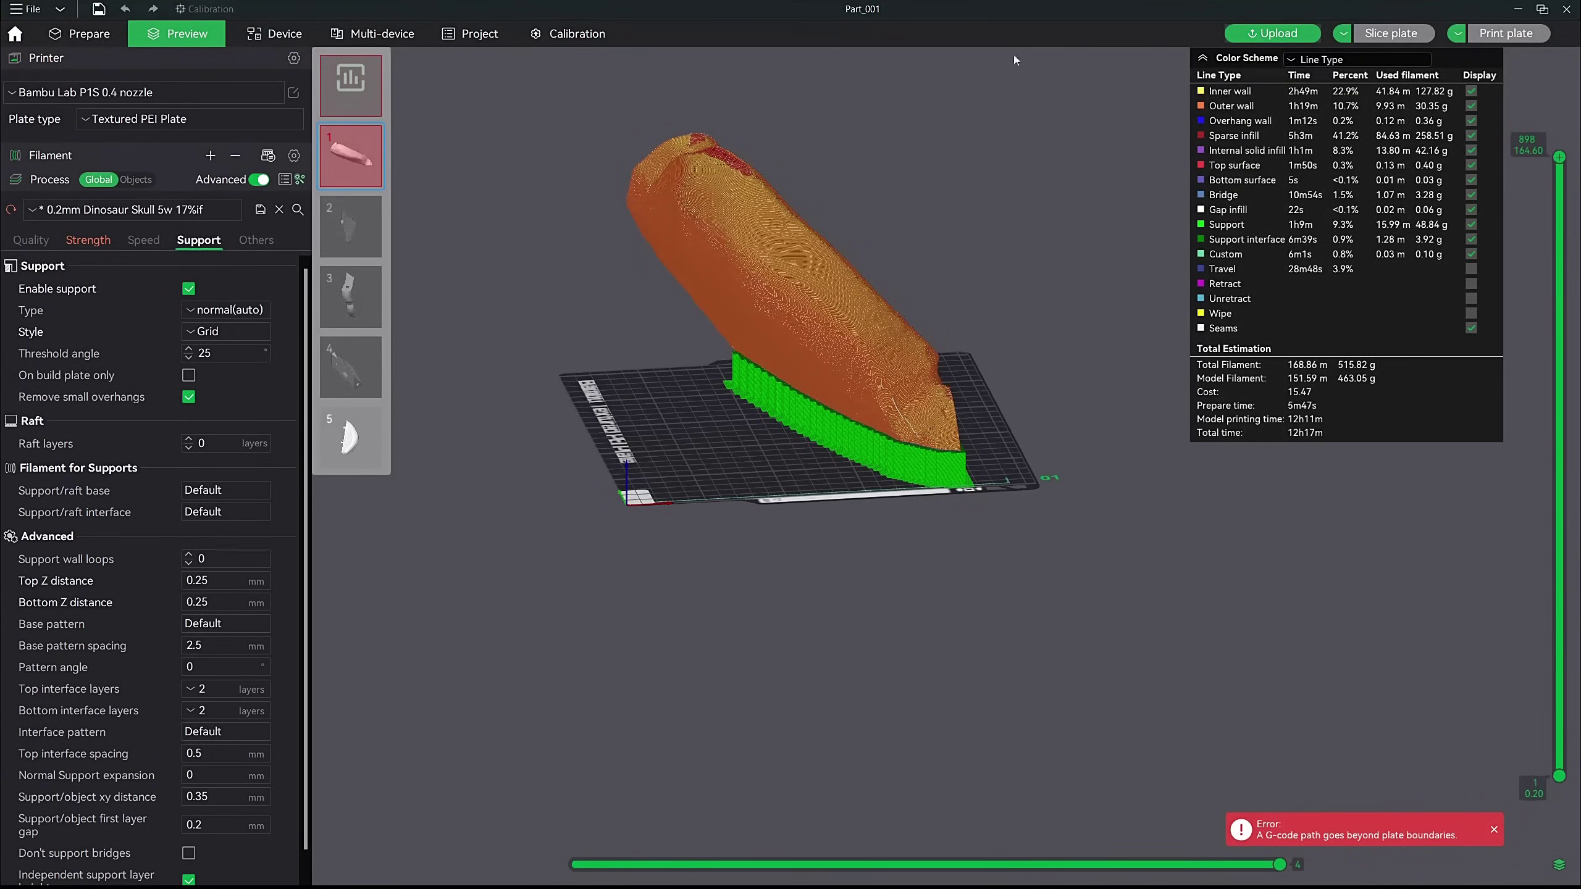
Step: Switch supports back to tree(auto), re-slice, and inspect the supports
click(226, 309)
click(230, 336)
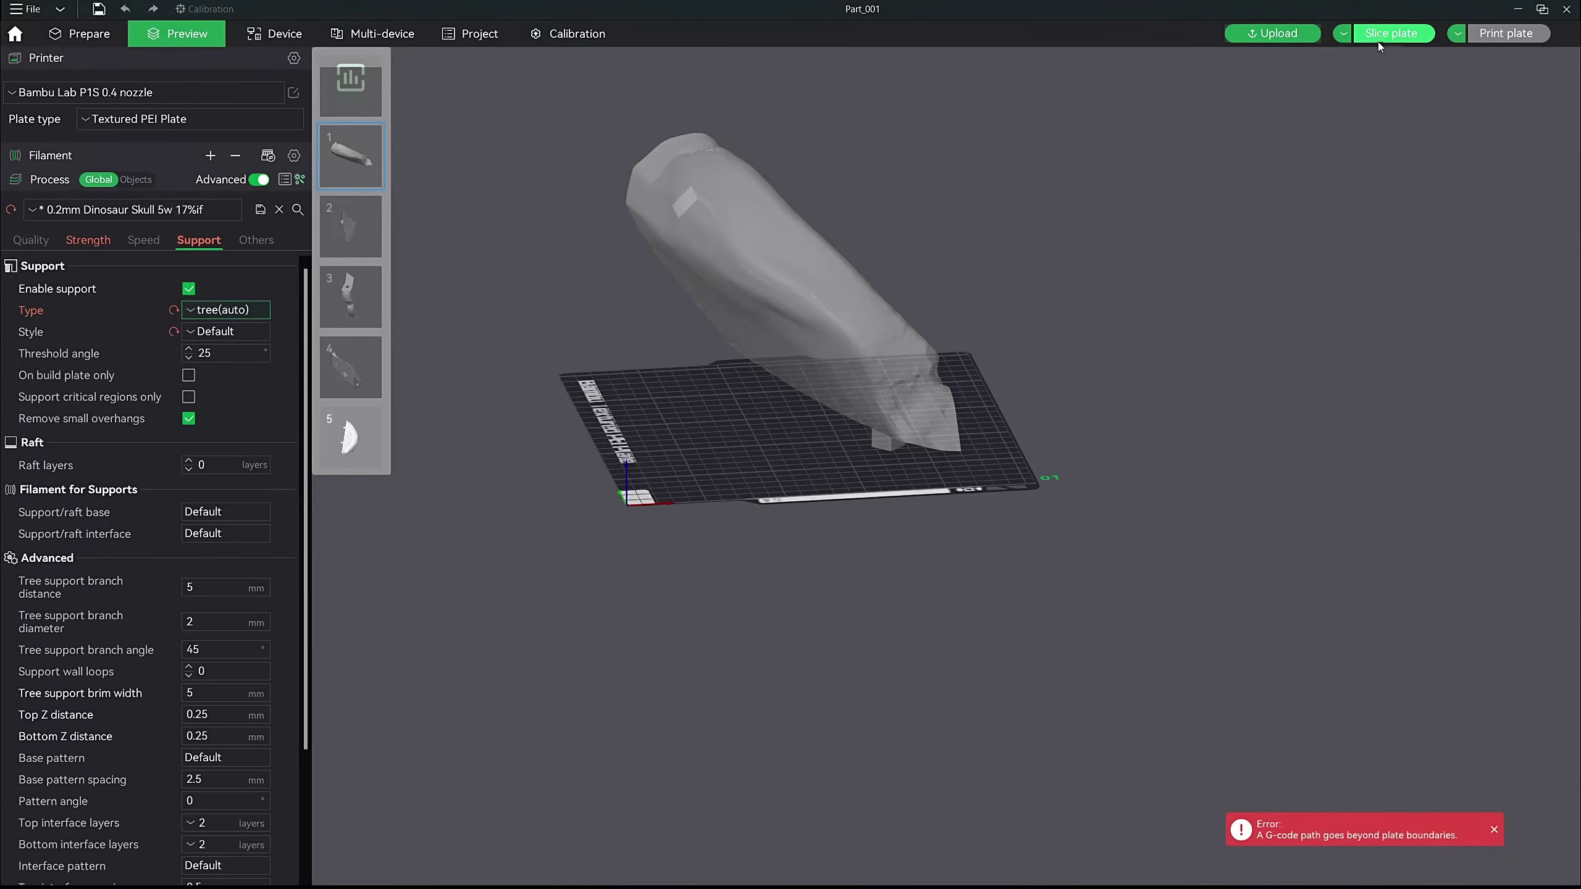
click(1391, 33)
scroll(938, 571, up, 6)
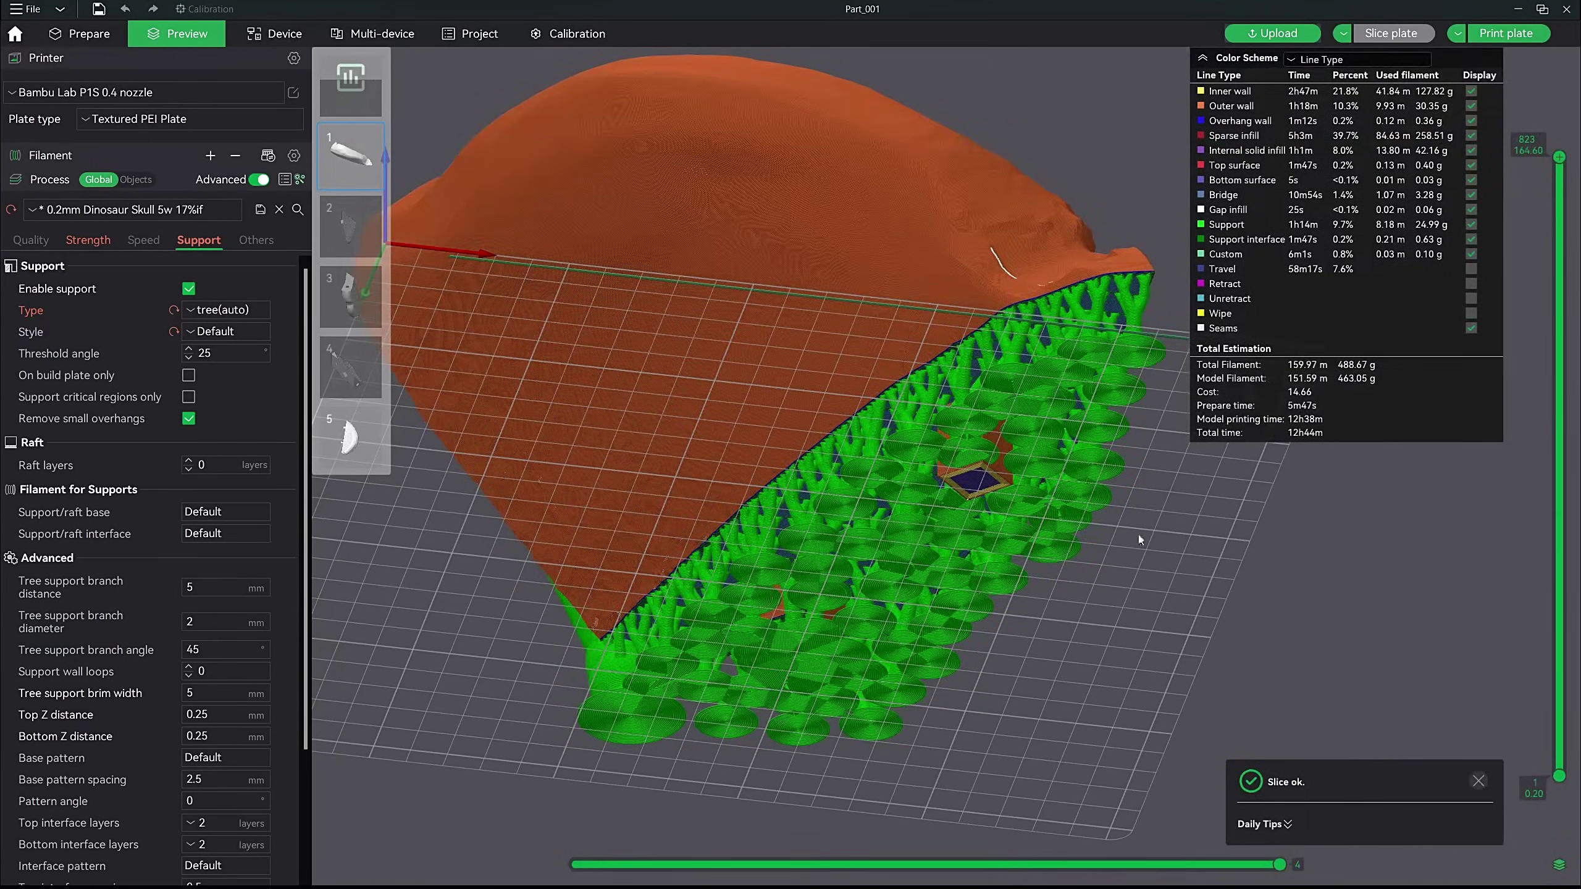
drag(1140, 539, 948, 671)
Step: Use normal(auto) Grid supports with Remove small overhangs unchecked (12h17m, 512.97 g)
click(241, 314)
click(230, 332)
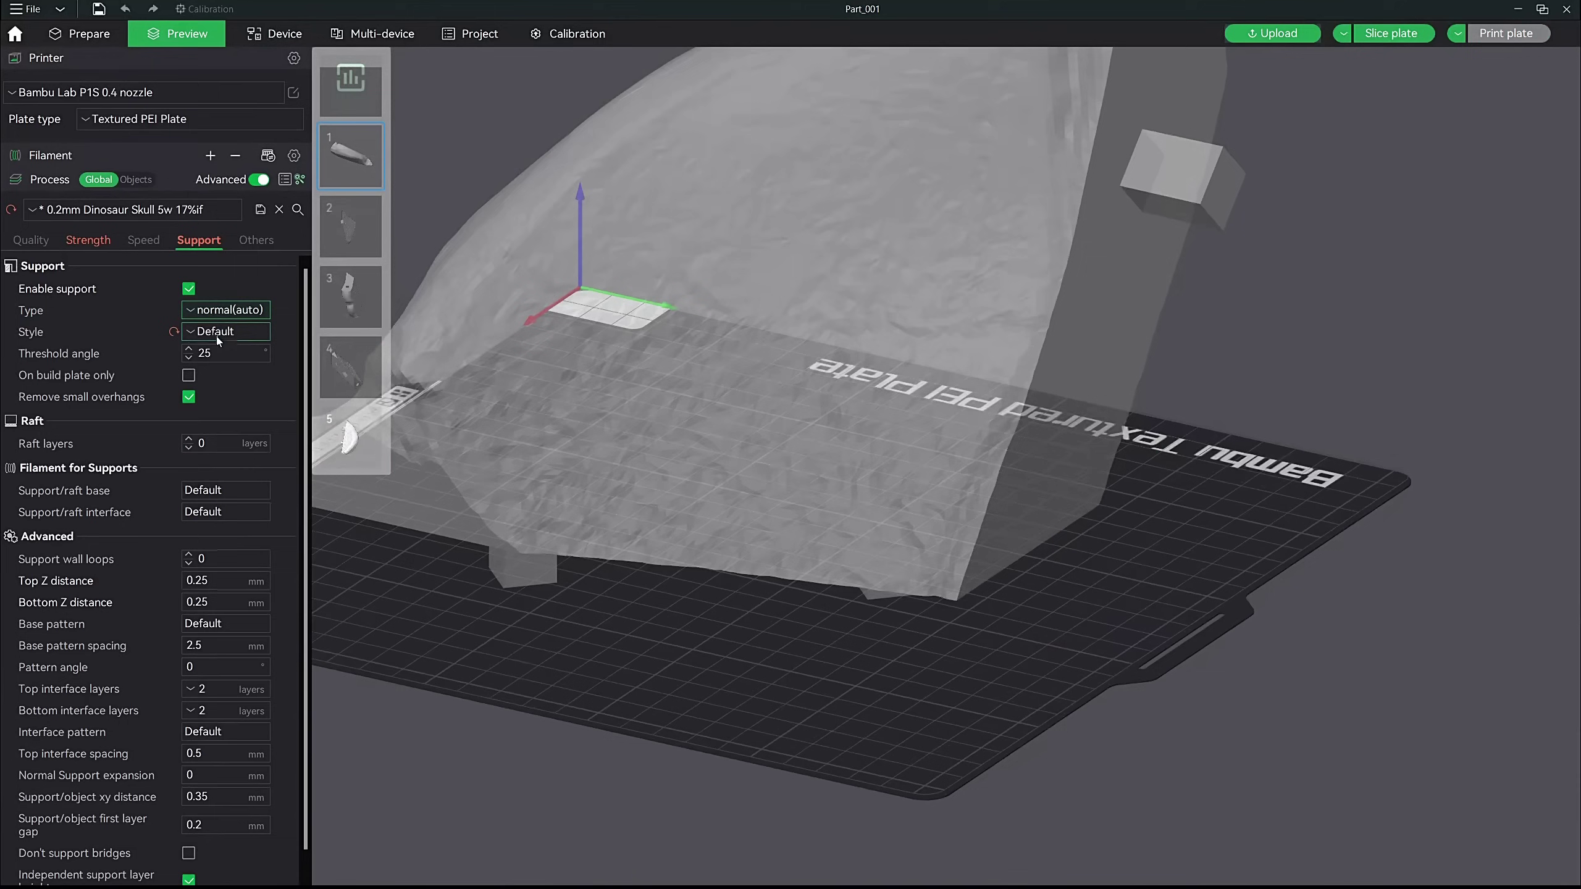
click(227, 331)
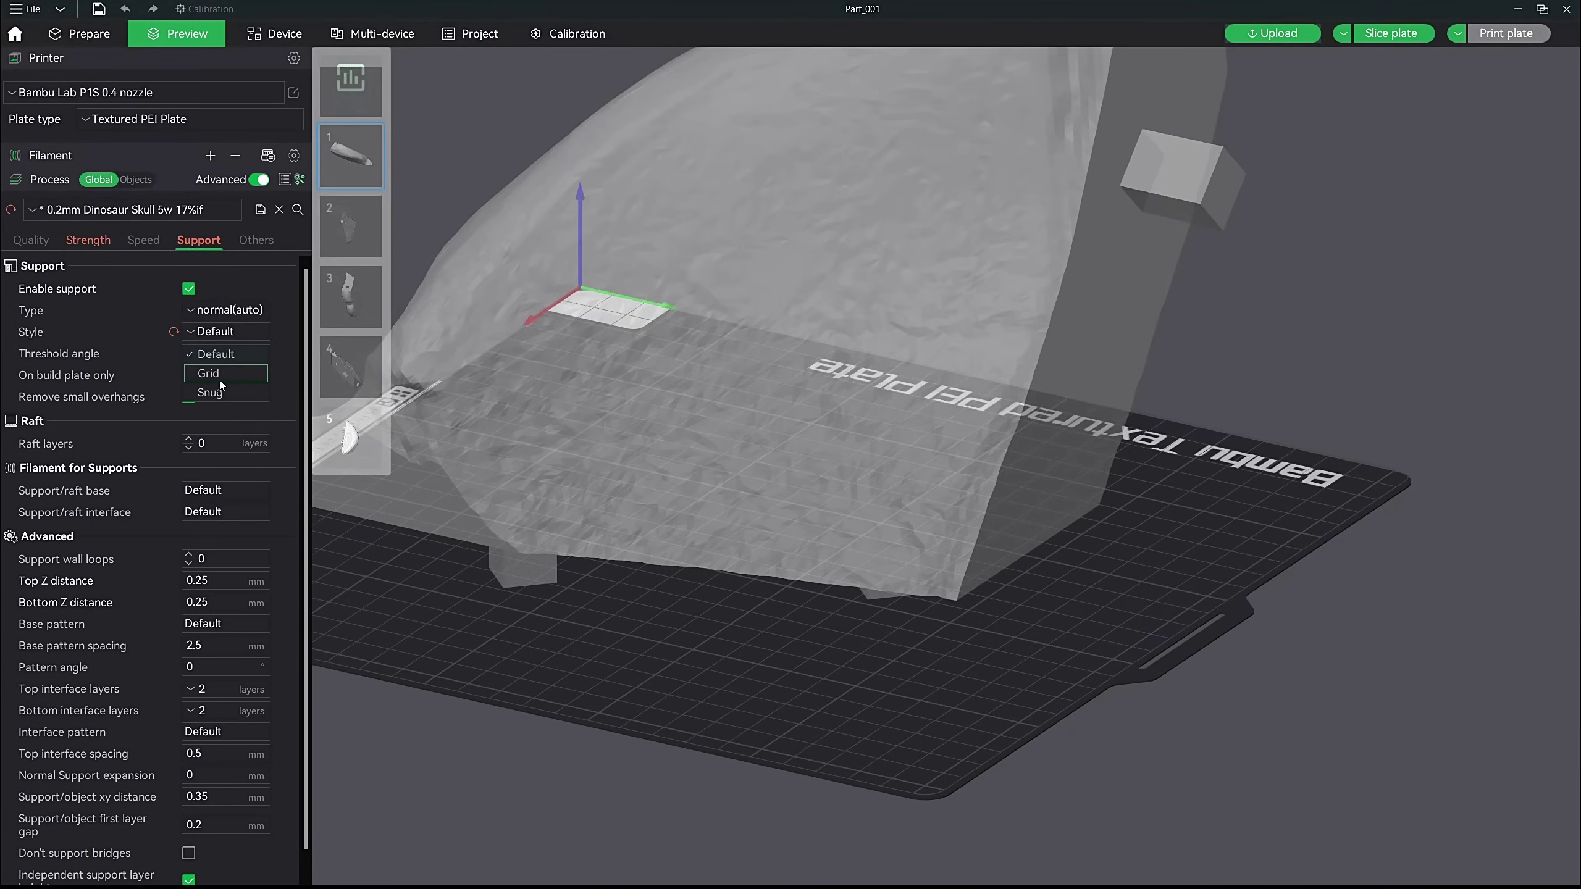
click(211, 373)
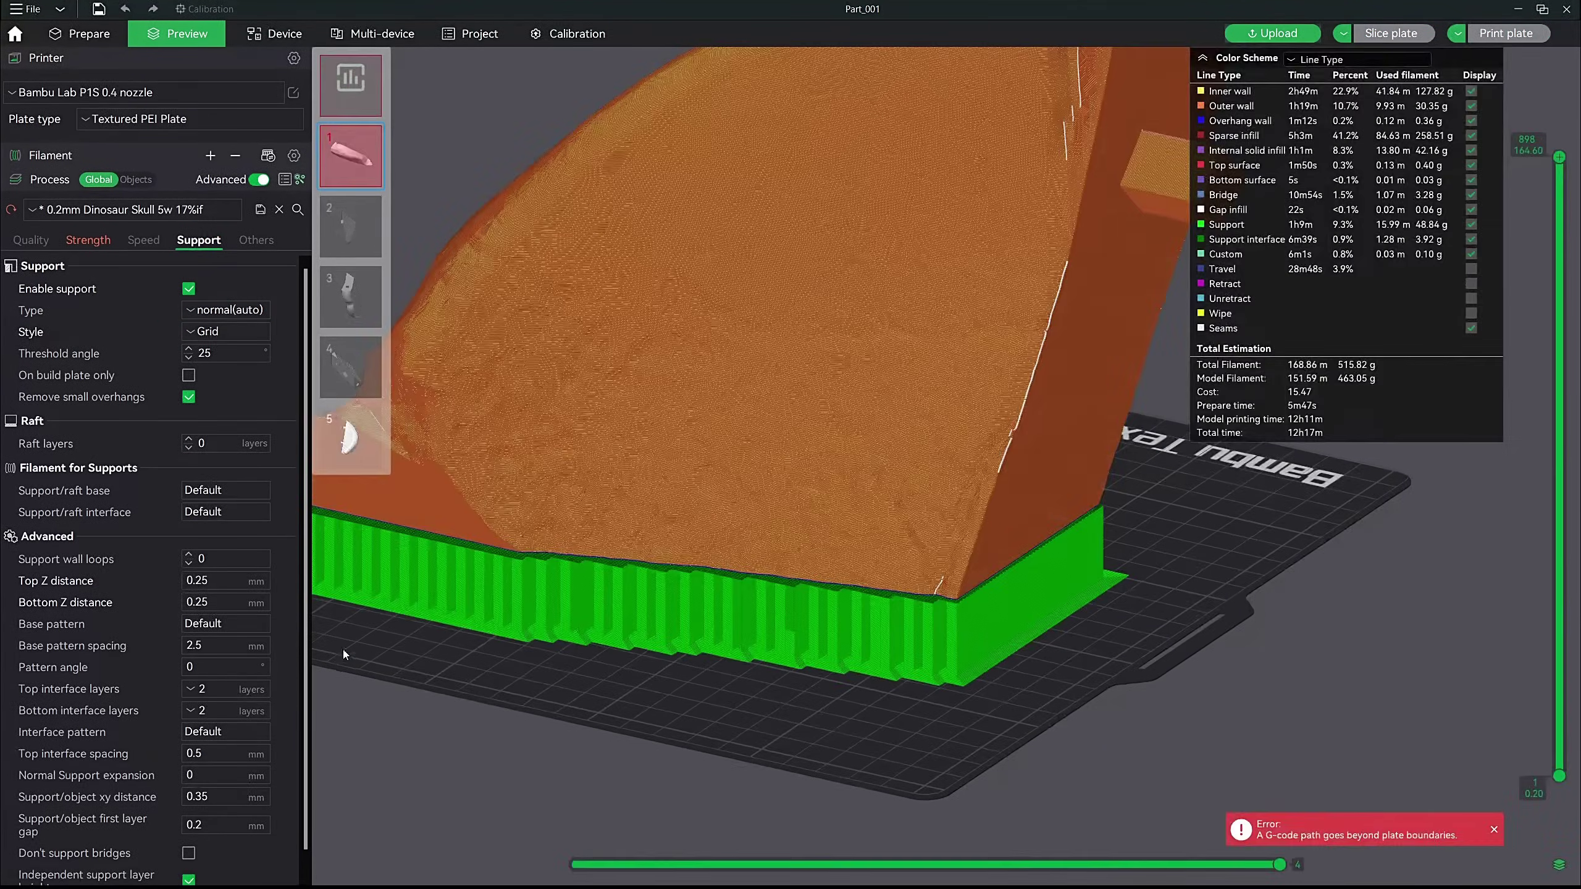
drag(607, 717, 1034, 616)
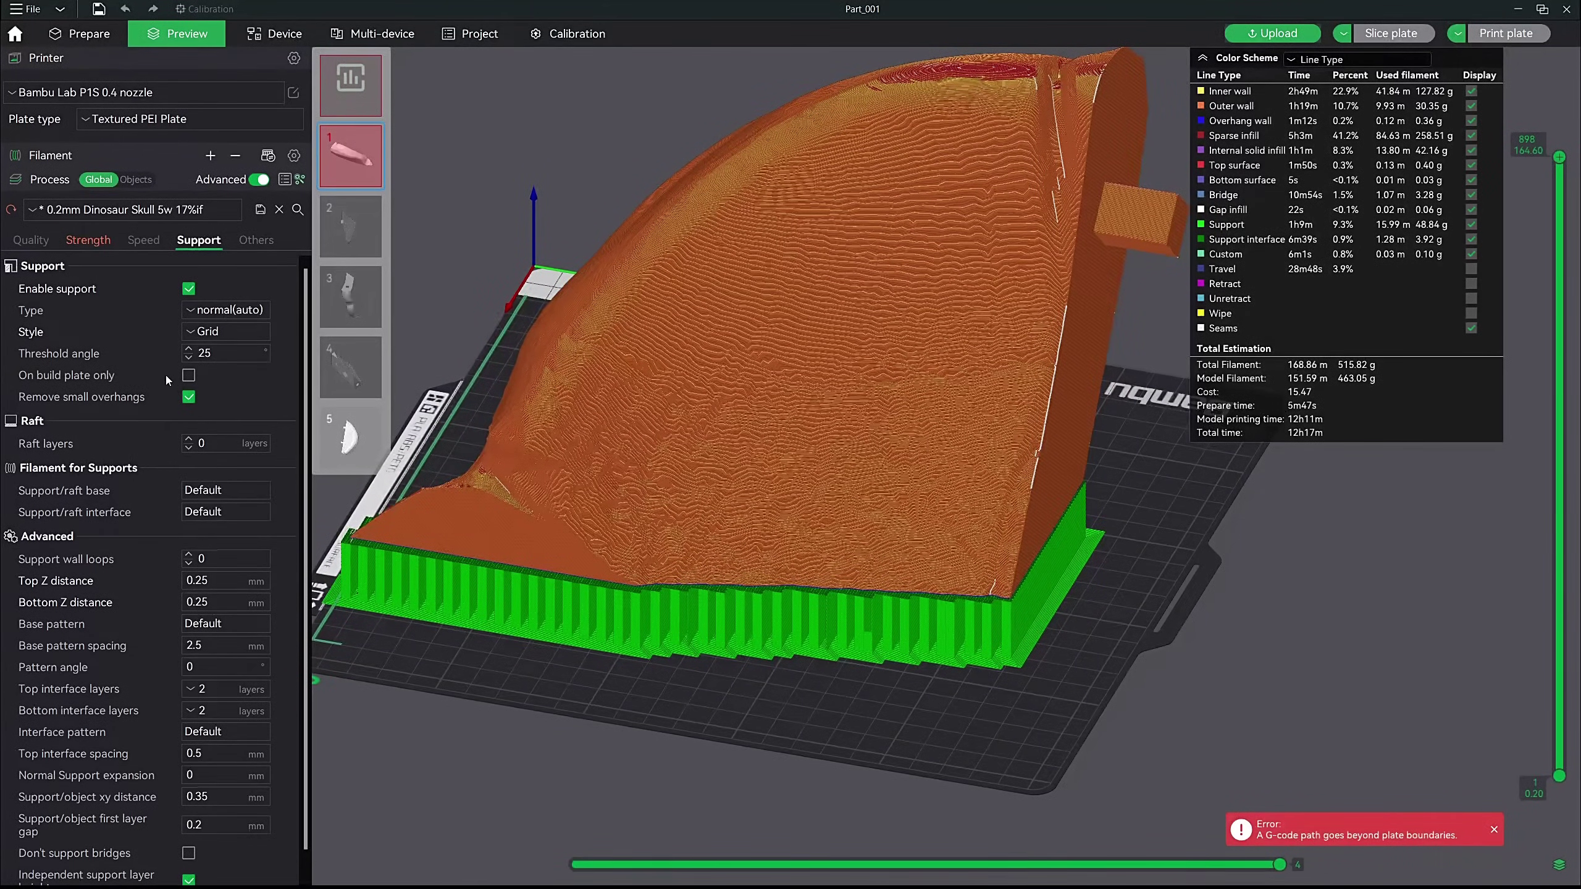
click(189, 399)
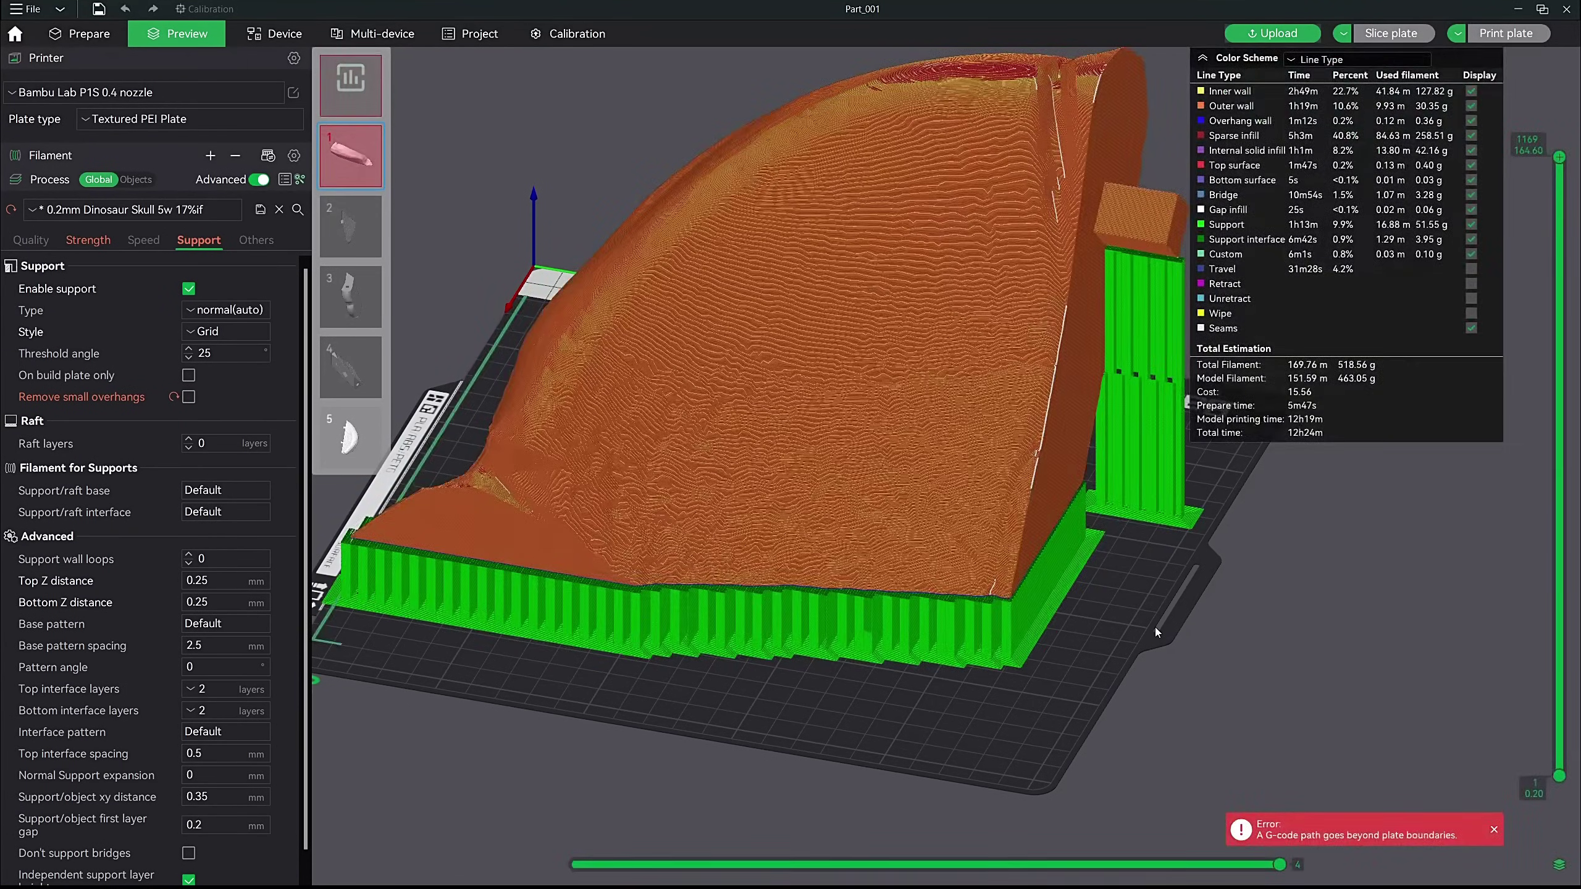
drag(1155, 628, 1167, 593)
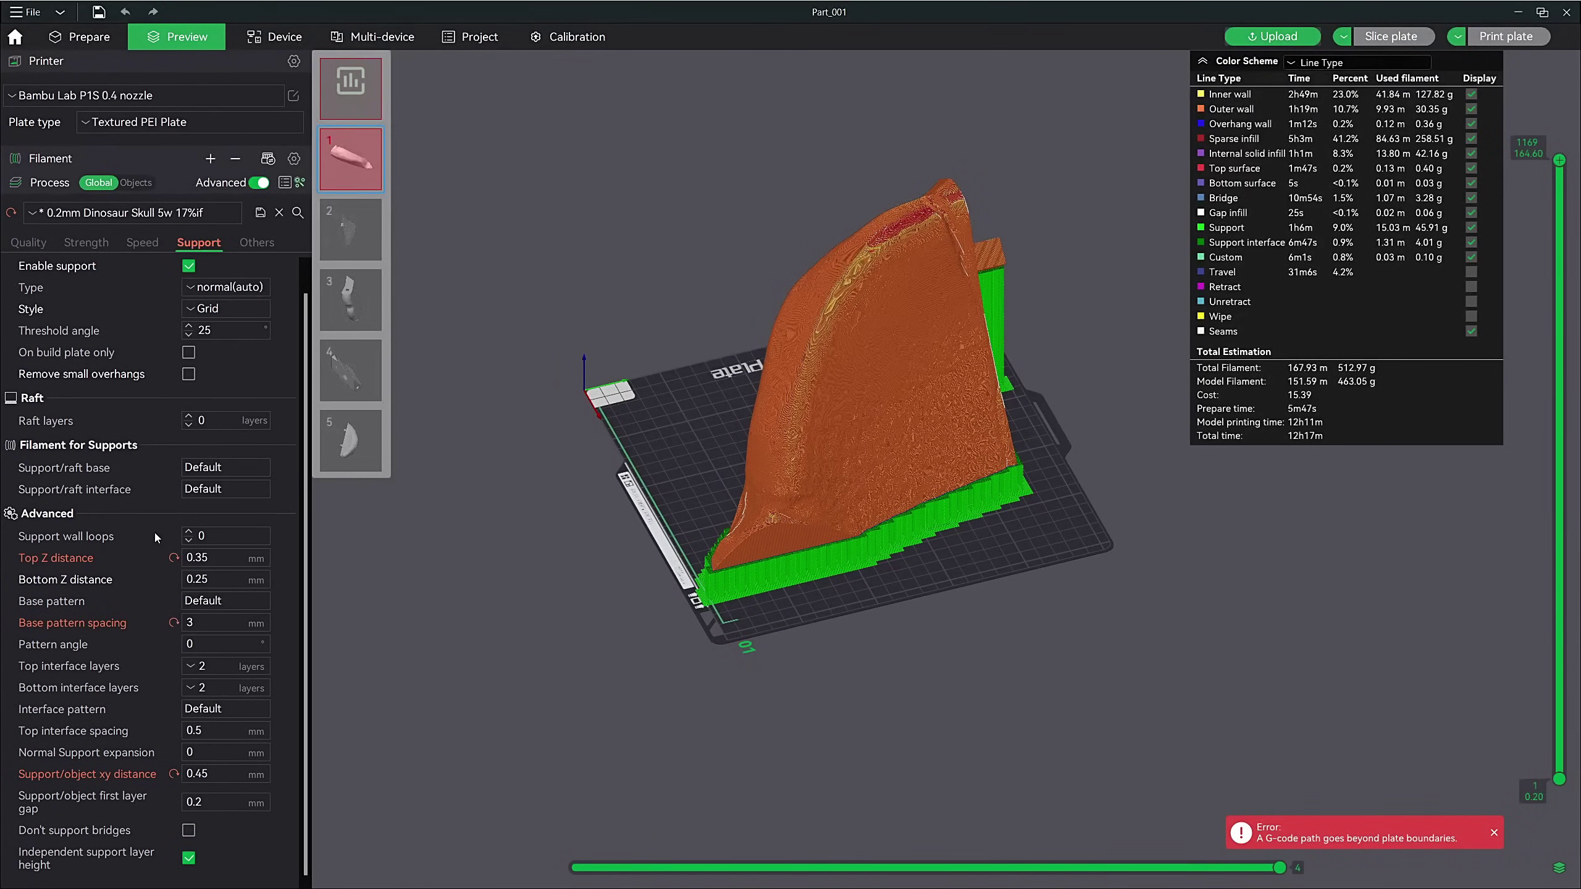
click(188, 559)
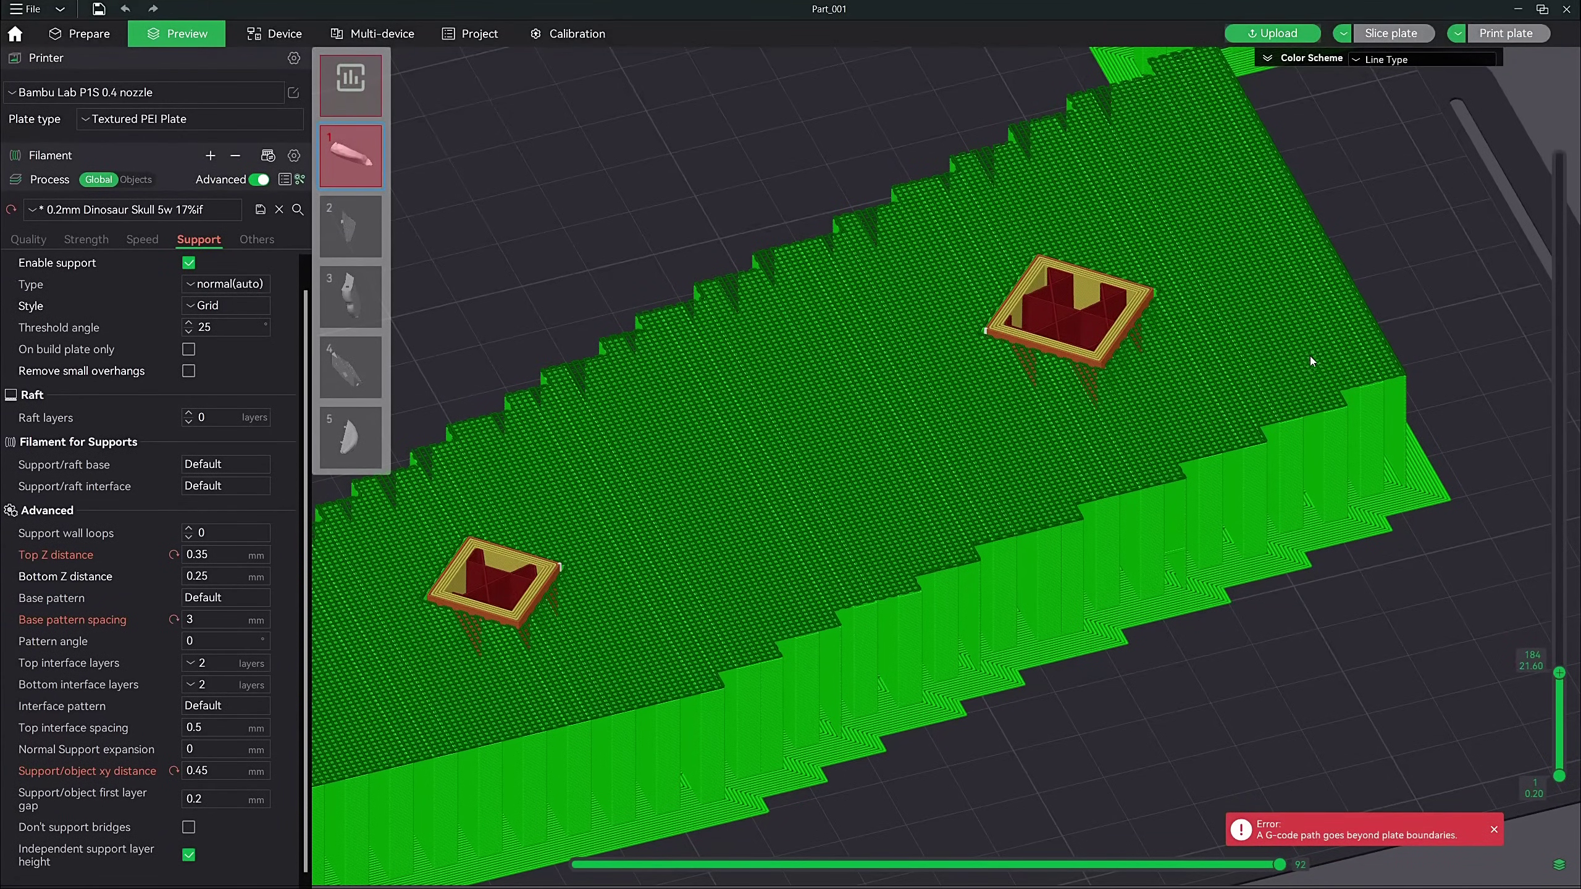
scroll(1560, 676, down, 6)
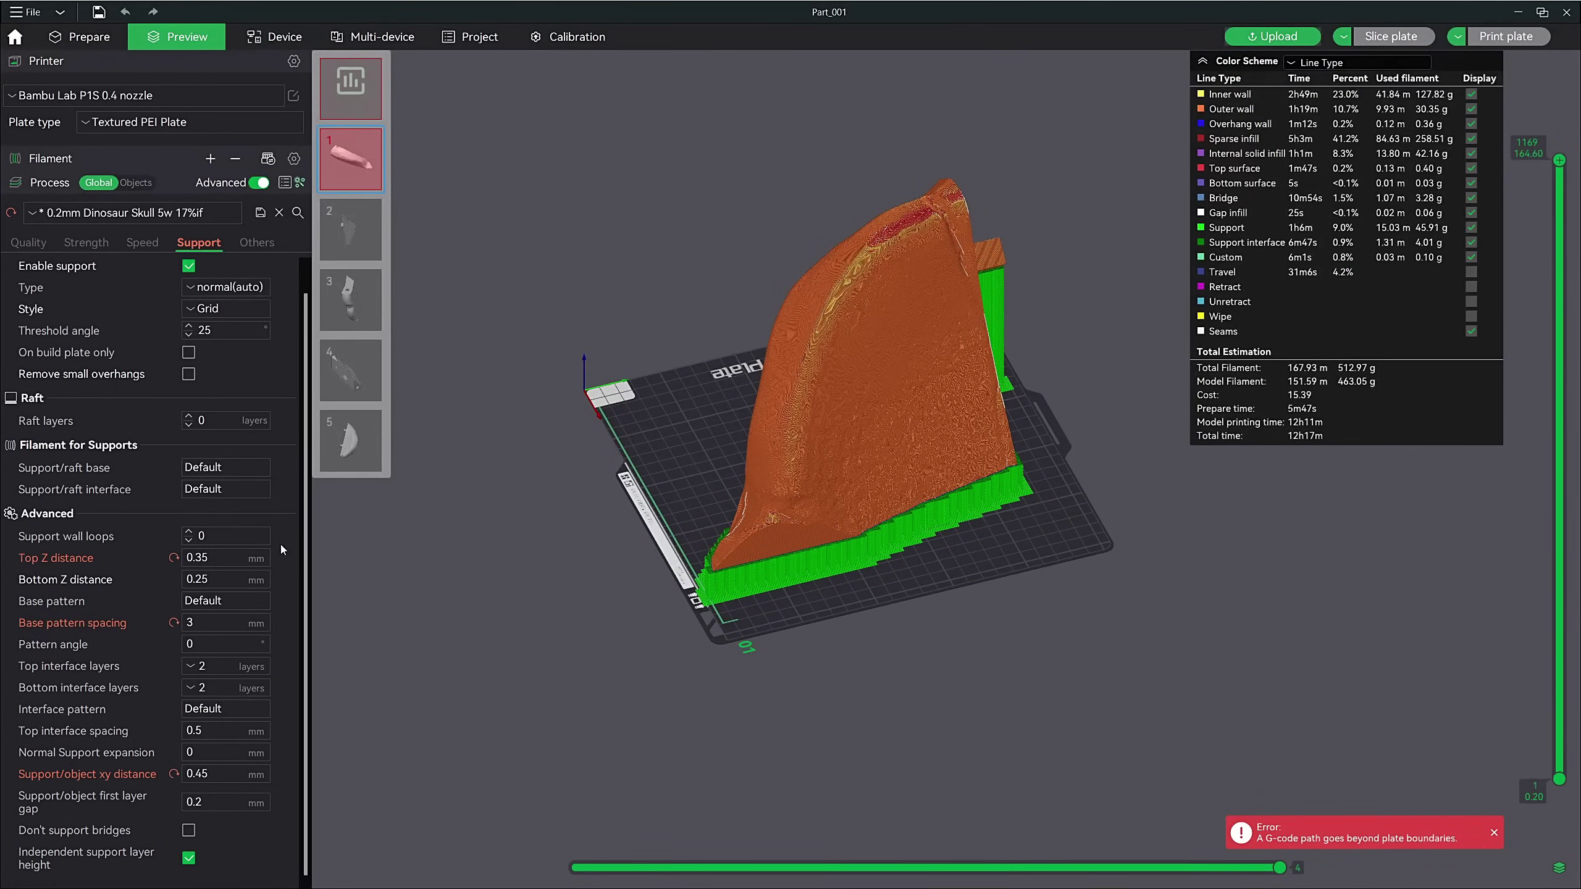
Step: Keep the support interface filament at Default and view the plate from above
click(249, 490)
click(272, 489)
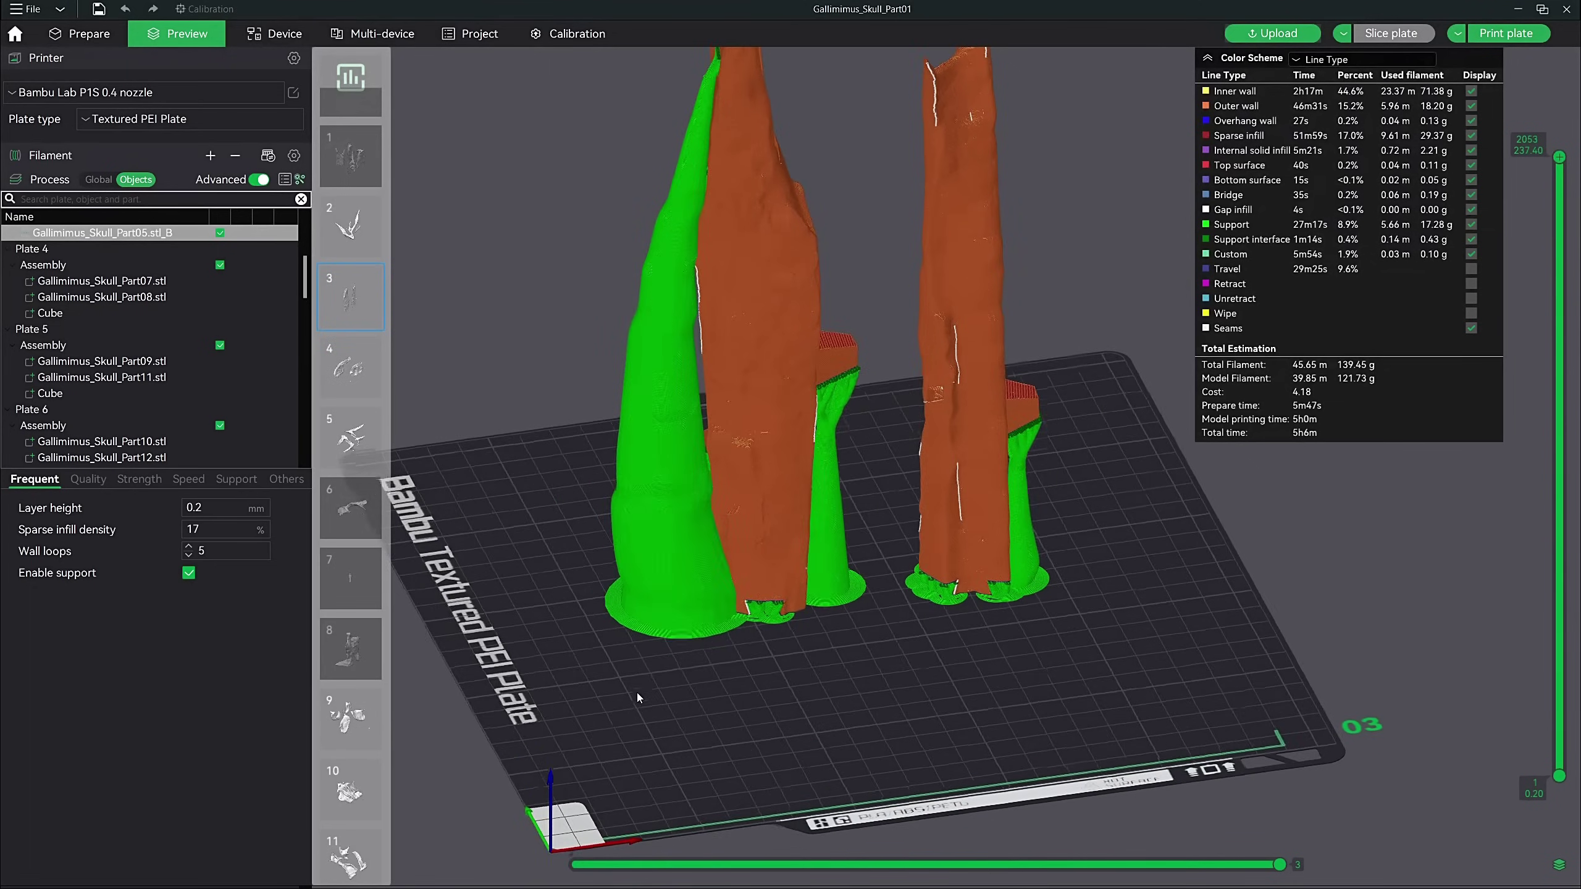
drag(637, 692, 773, 700)
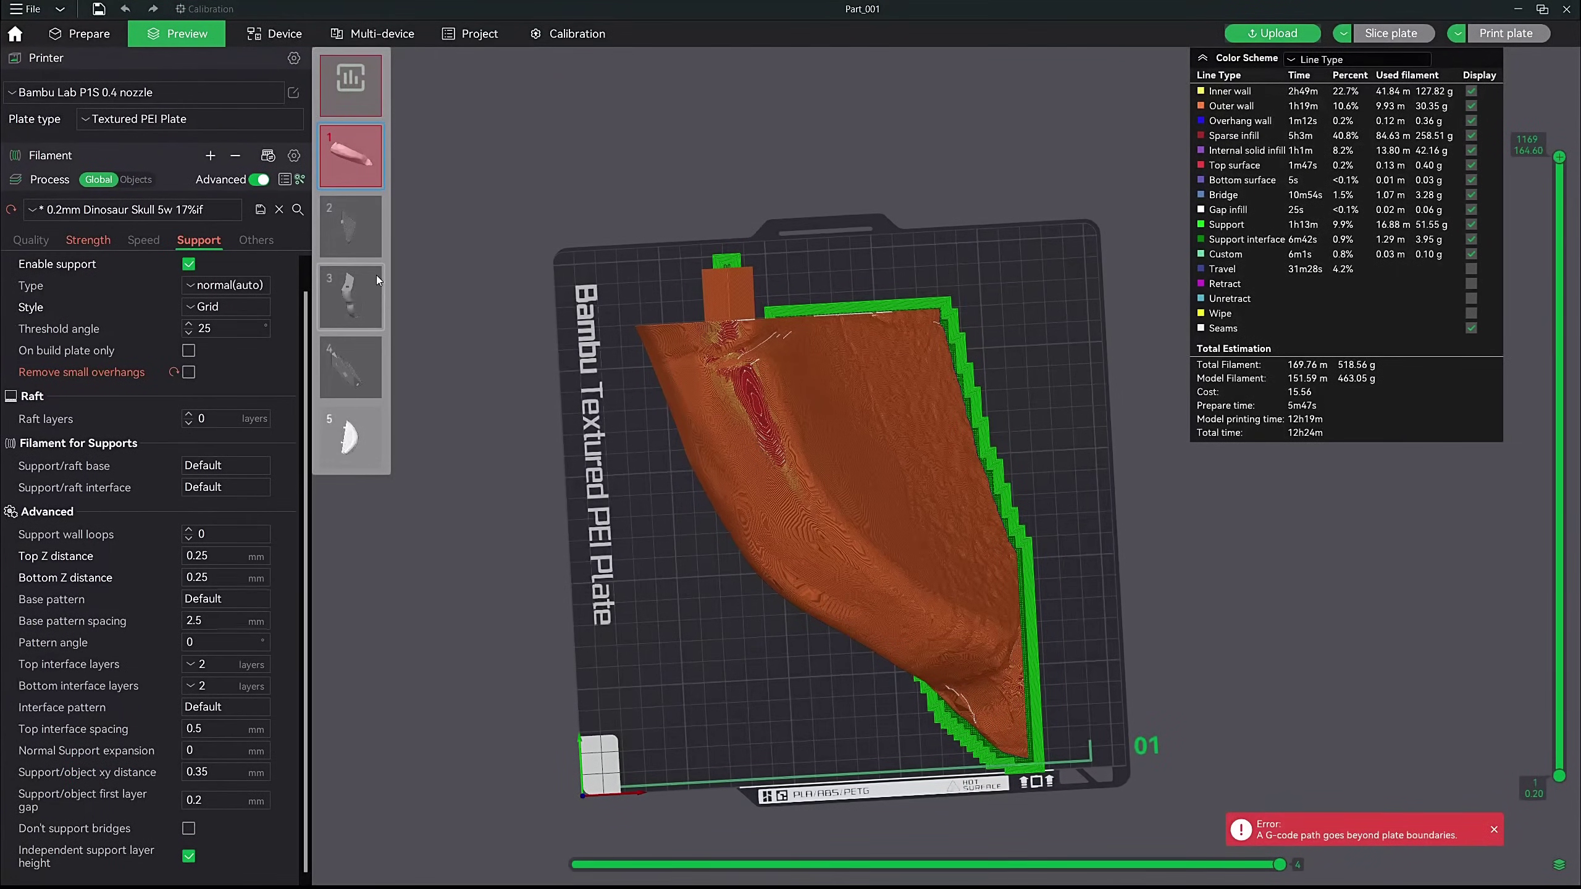
Step: Rotate the skull part 14.41° about the vertical axis and re-slice plate 1
click(85, 32)
click(846, 421)
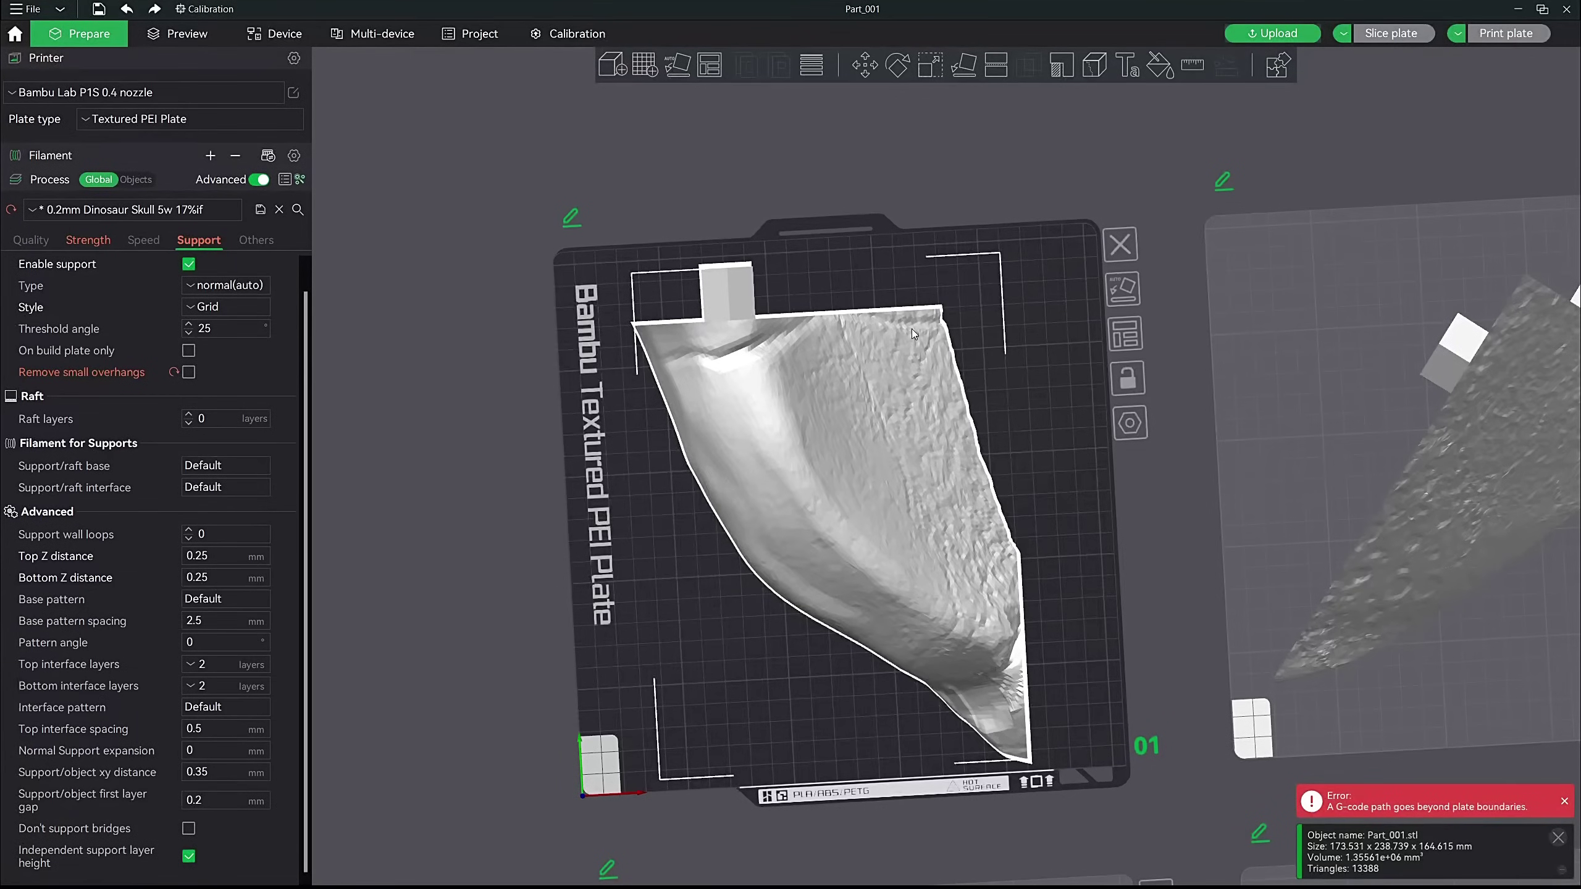
key(r)
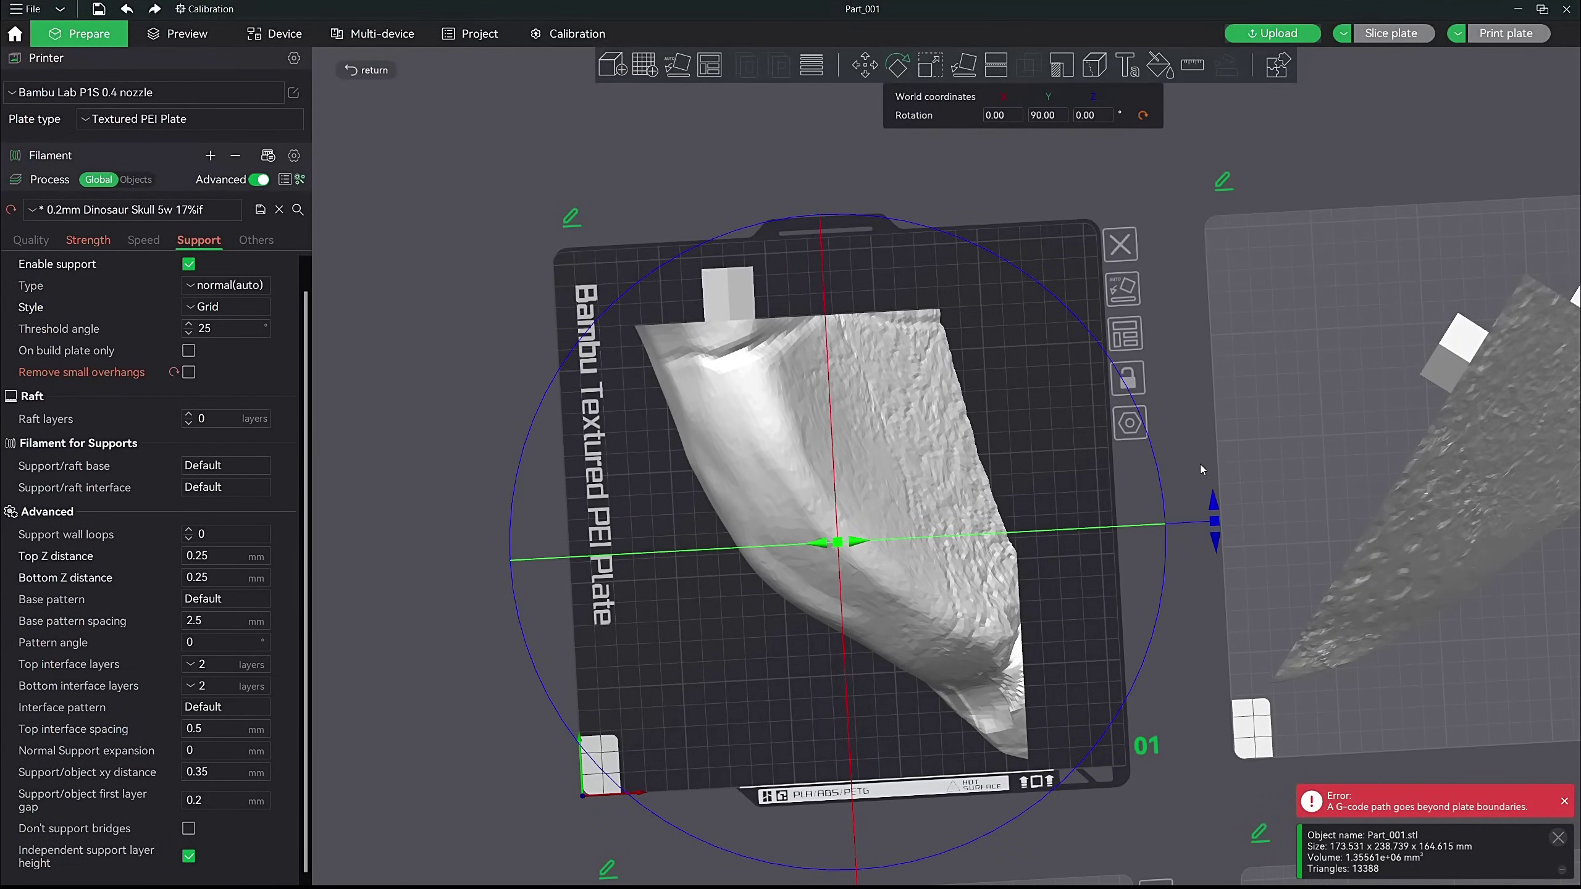
drag(1215, 507, 1201, 439)
drag(857, 357, 800, 410)
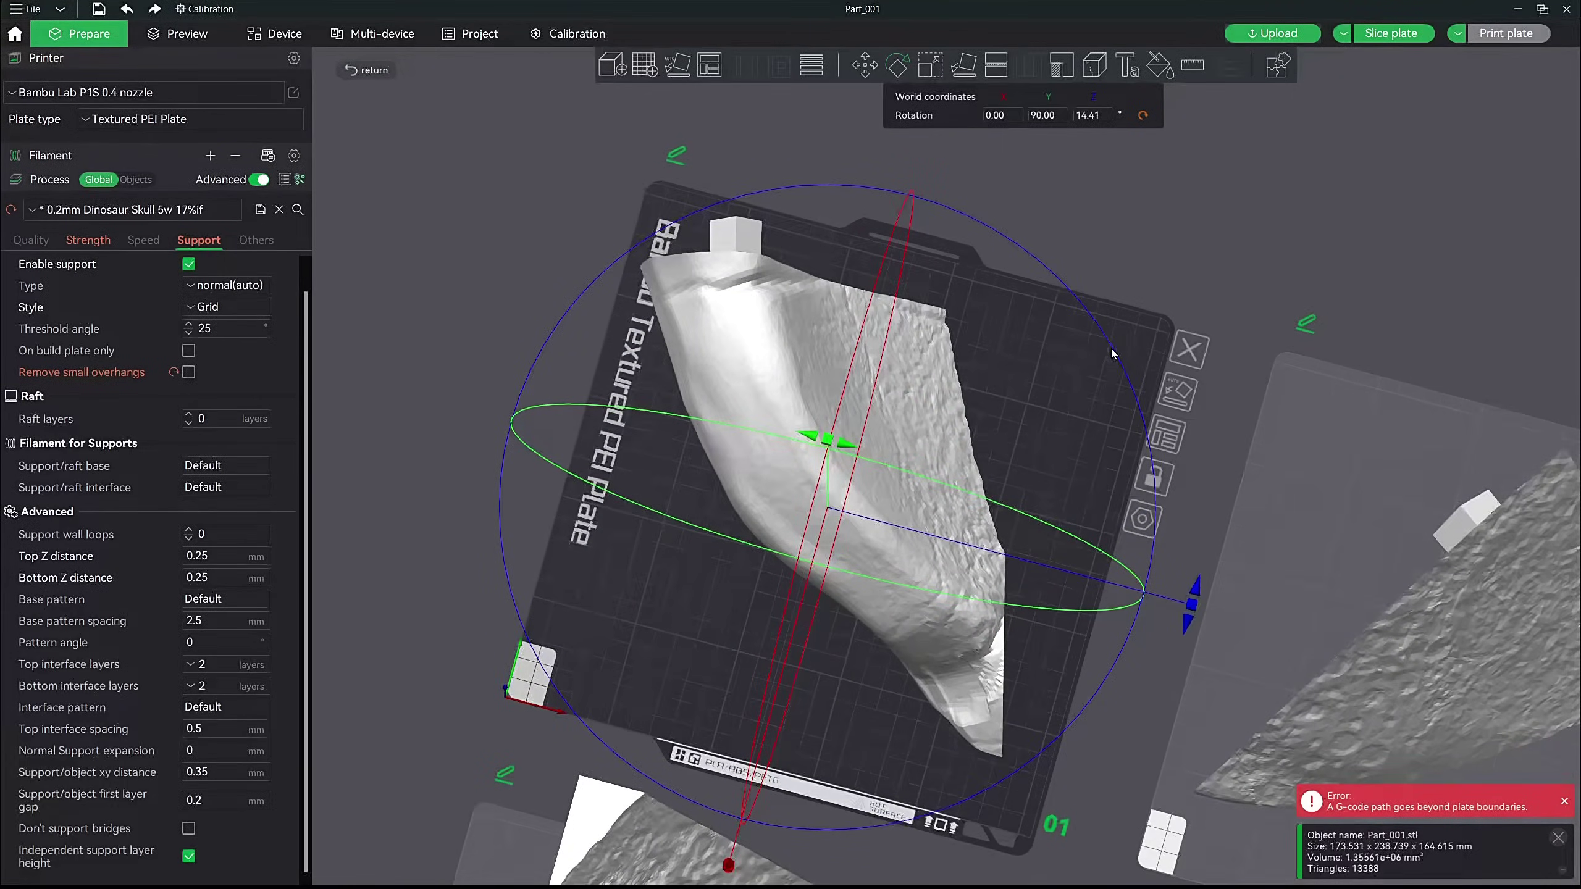
click(1131, 346)
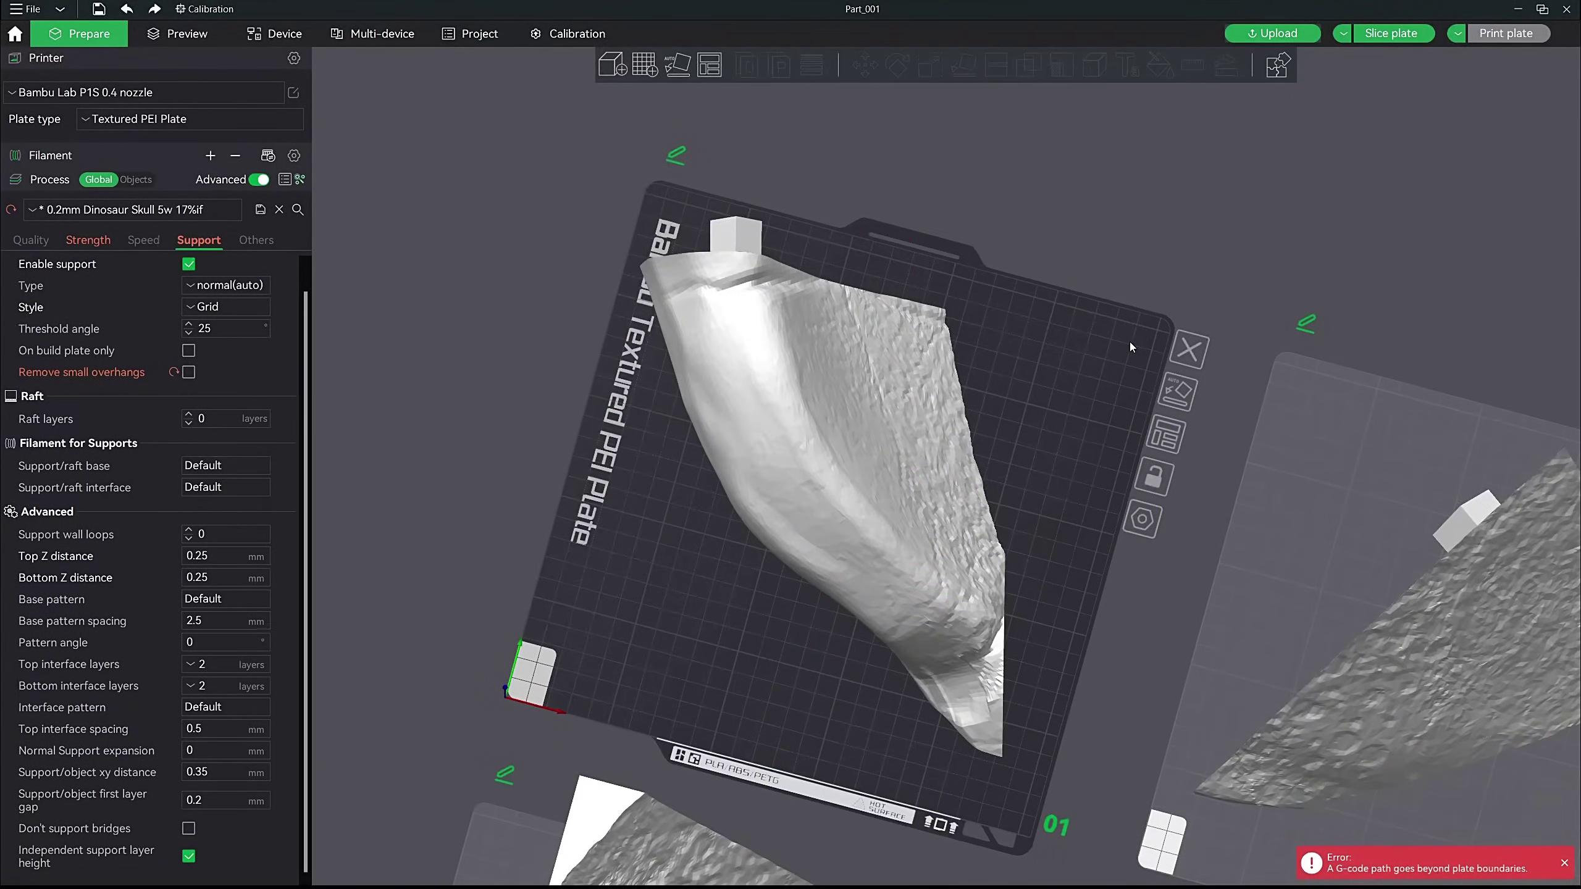
click(1392, 33)
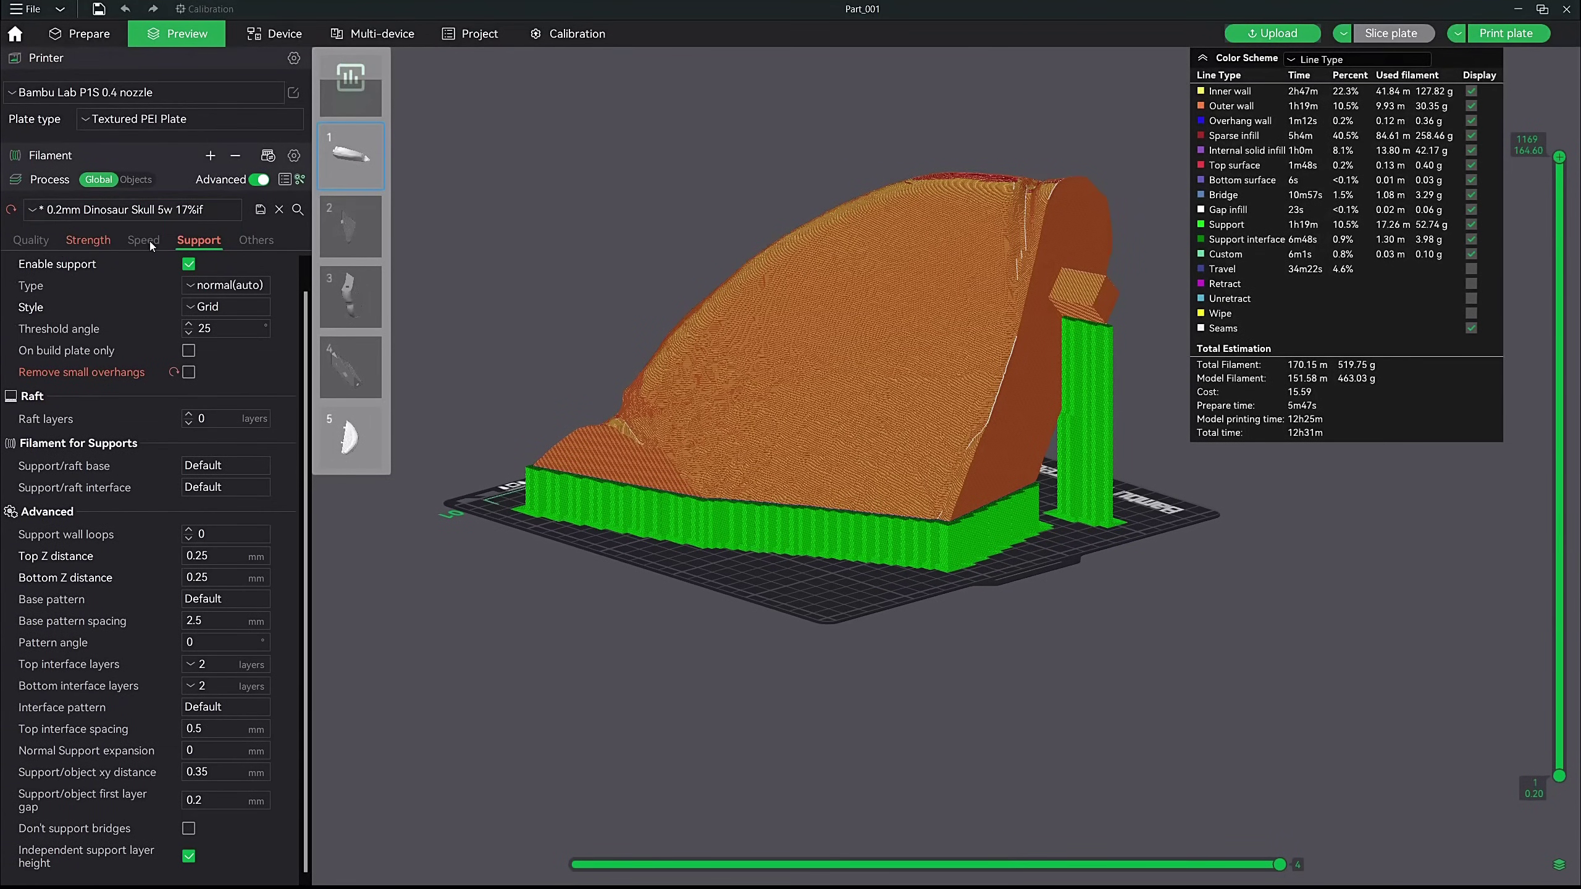
Step: Save the process settings with Ctrl+S under the name '0.2mm Dinosaur Skull 5w 17%if'
key(ctrl+s)
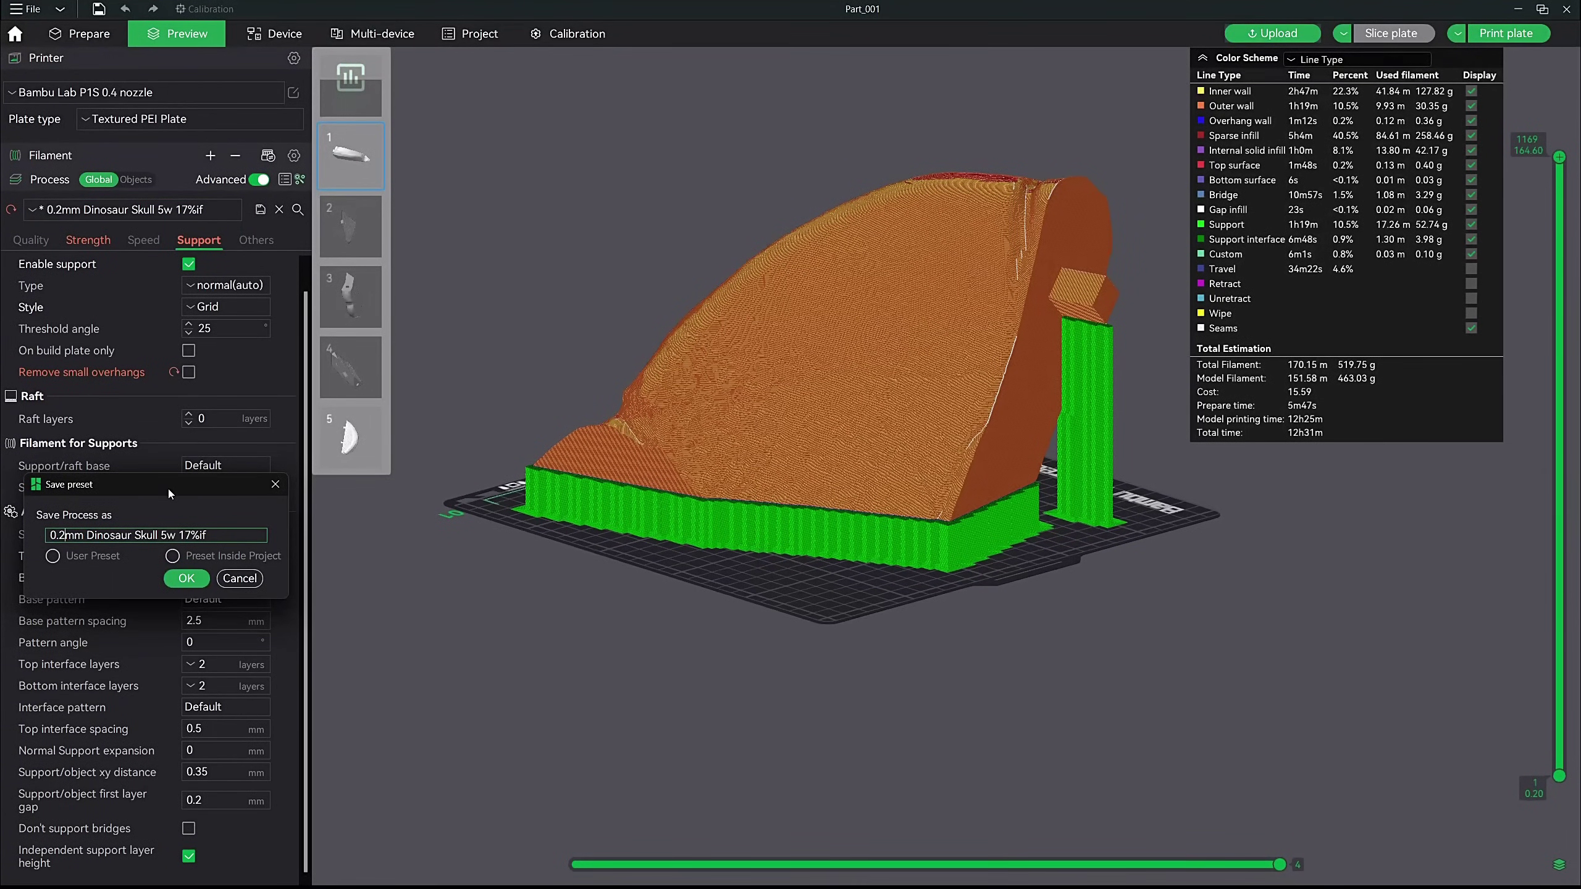
drag(168, 490, 174, 418)
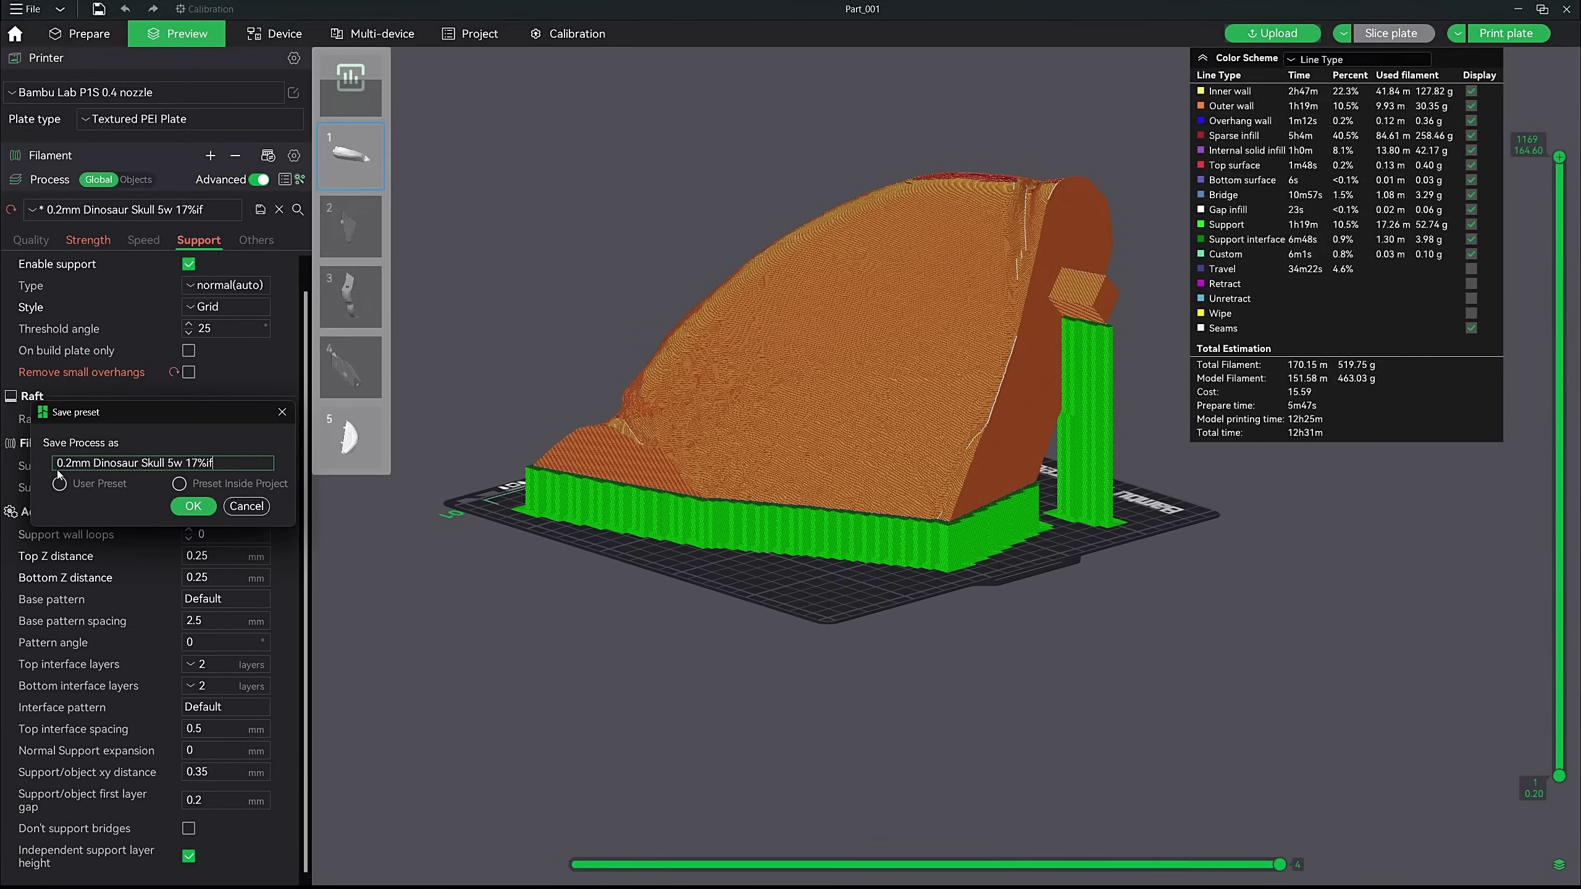
drag(58, 462, 215, 462)
click(166, 463)
click(222, 463)
drag(104, 462, 215, 462)
click(219, 463)
drag(143, 428, 382, 389)
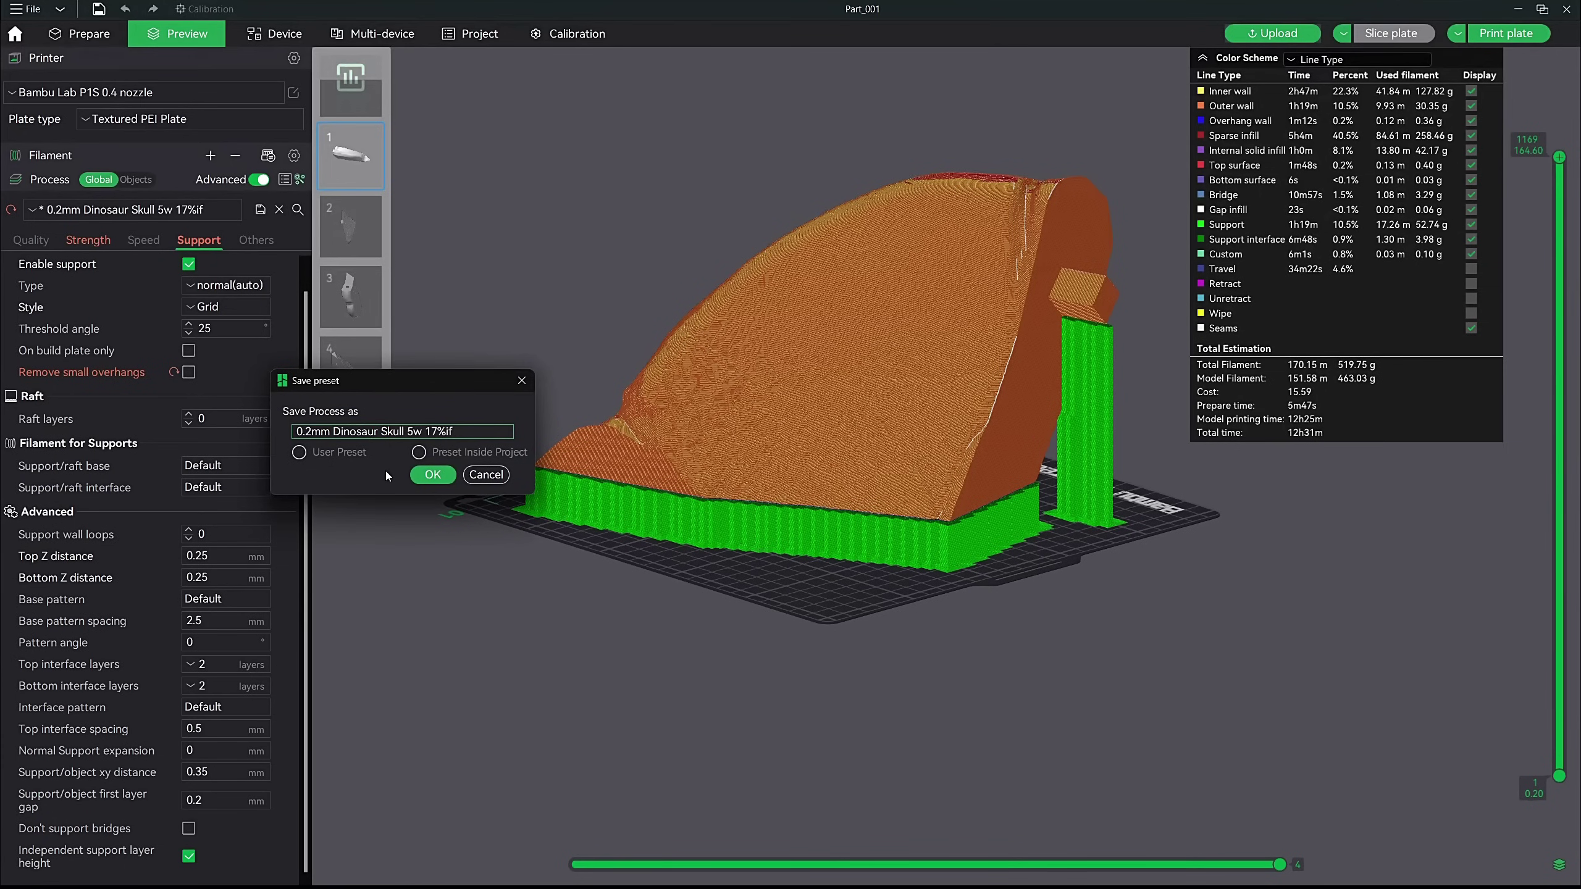
click(432, 475)
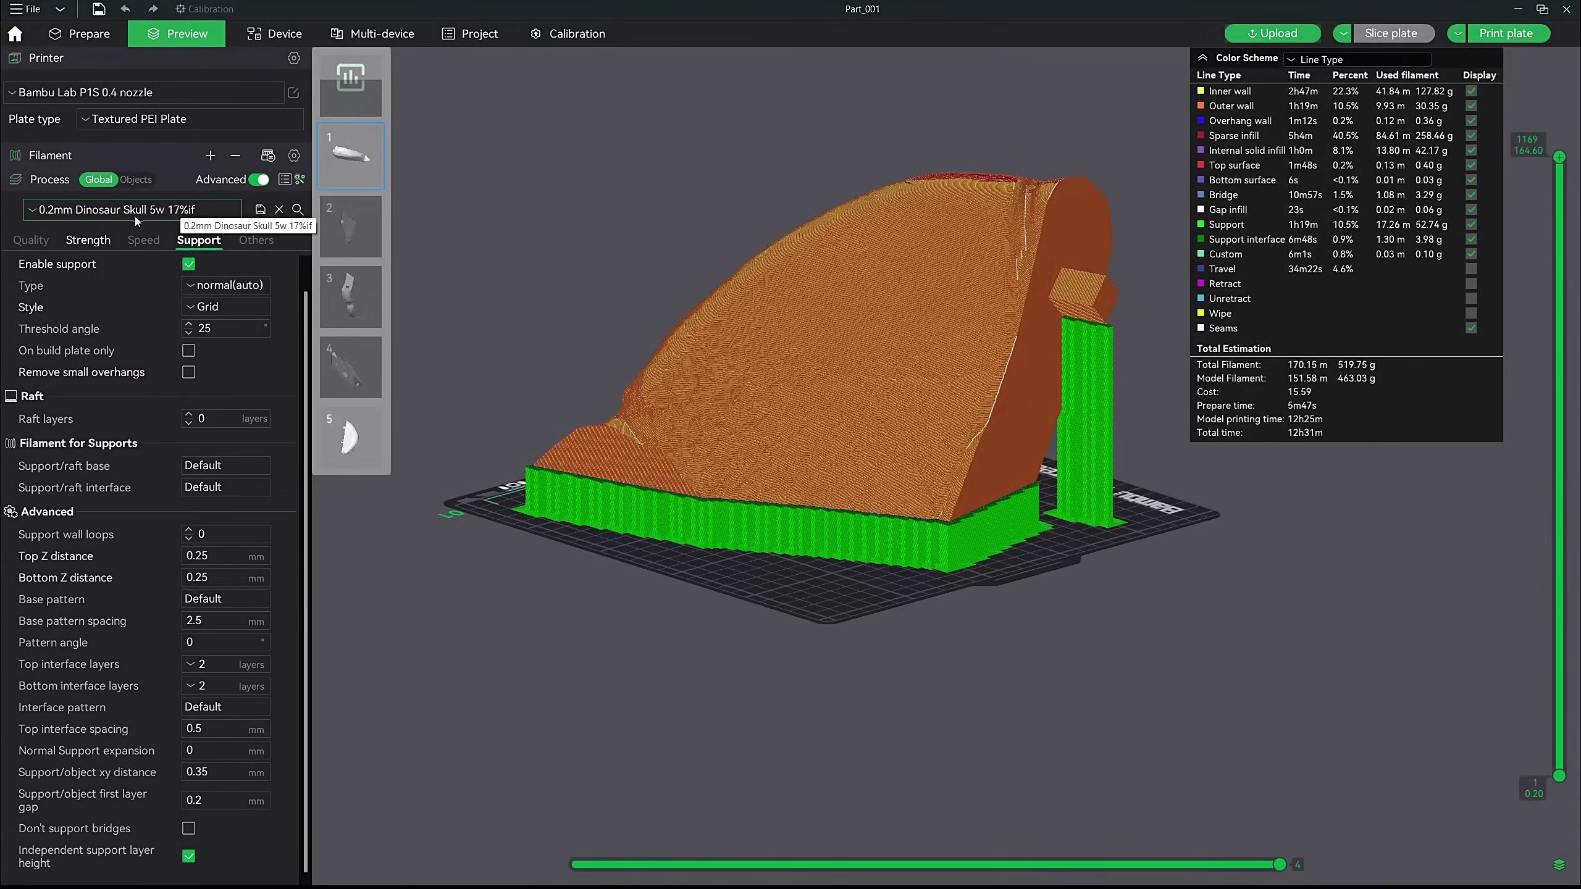